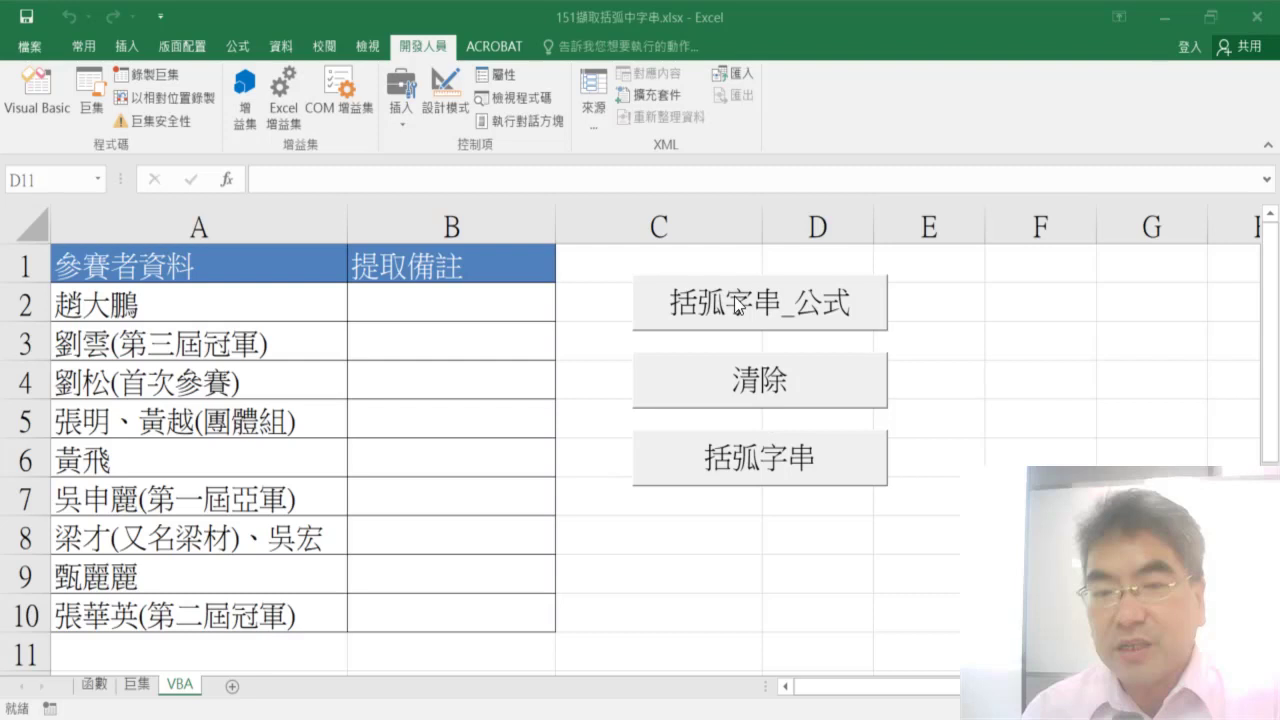
Step: Run the 括弧字串_公式 button to fill column B, then inspect the IFERROR/MID/FIND formulas in B2, B3 and B4
left_click(736, 302)
left_click(456, 310)
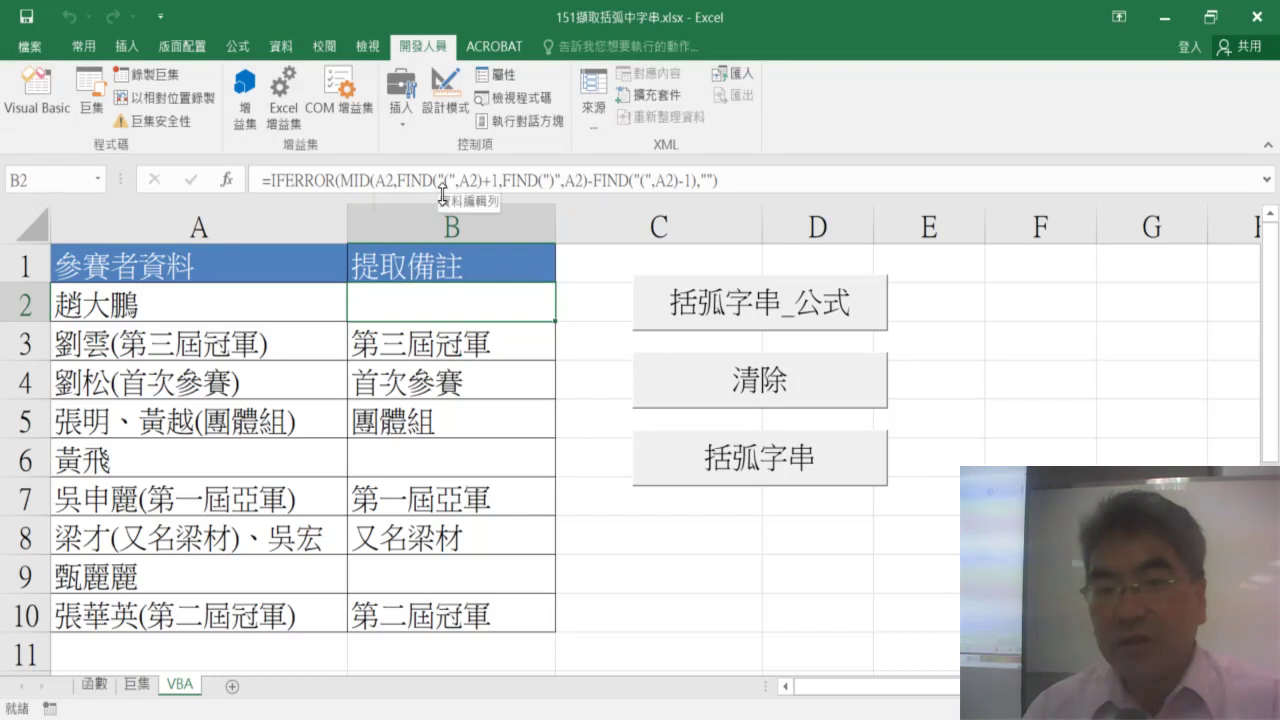
left_click(391, 179)
double_click(391, 179)
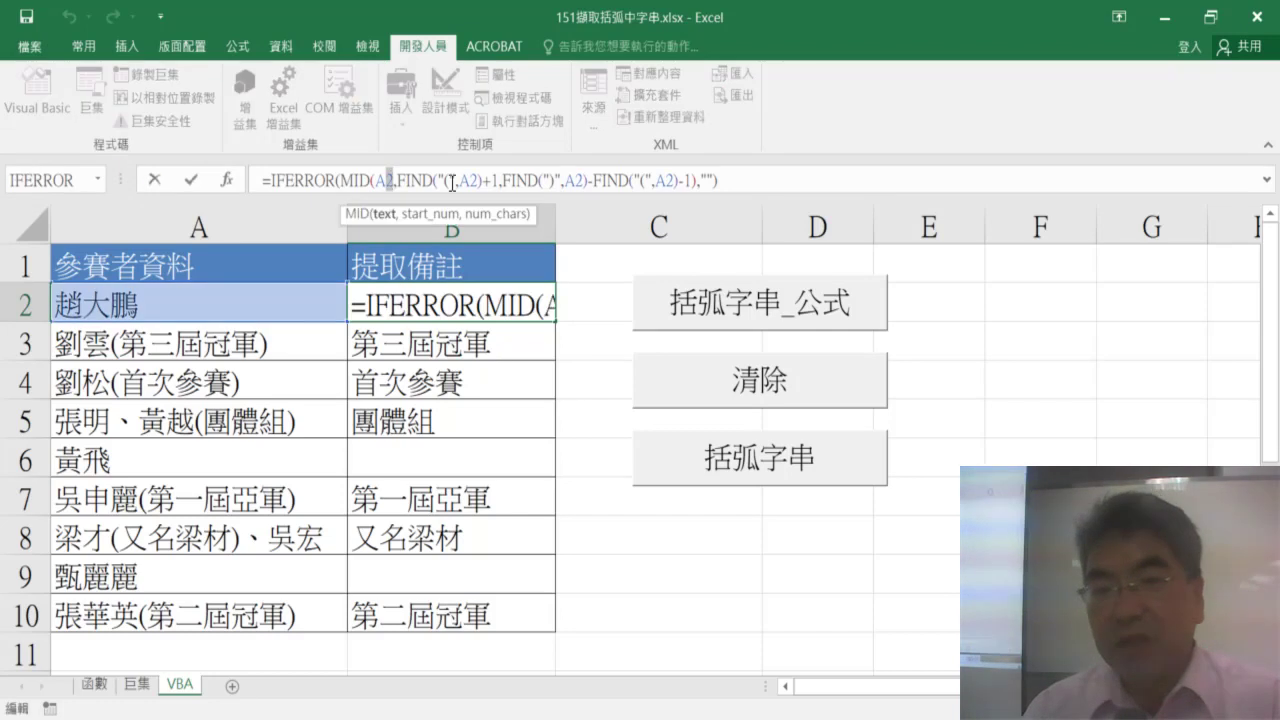
key("Escape")
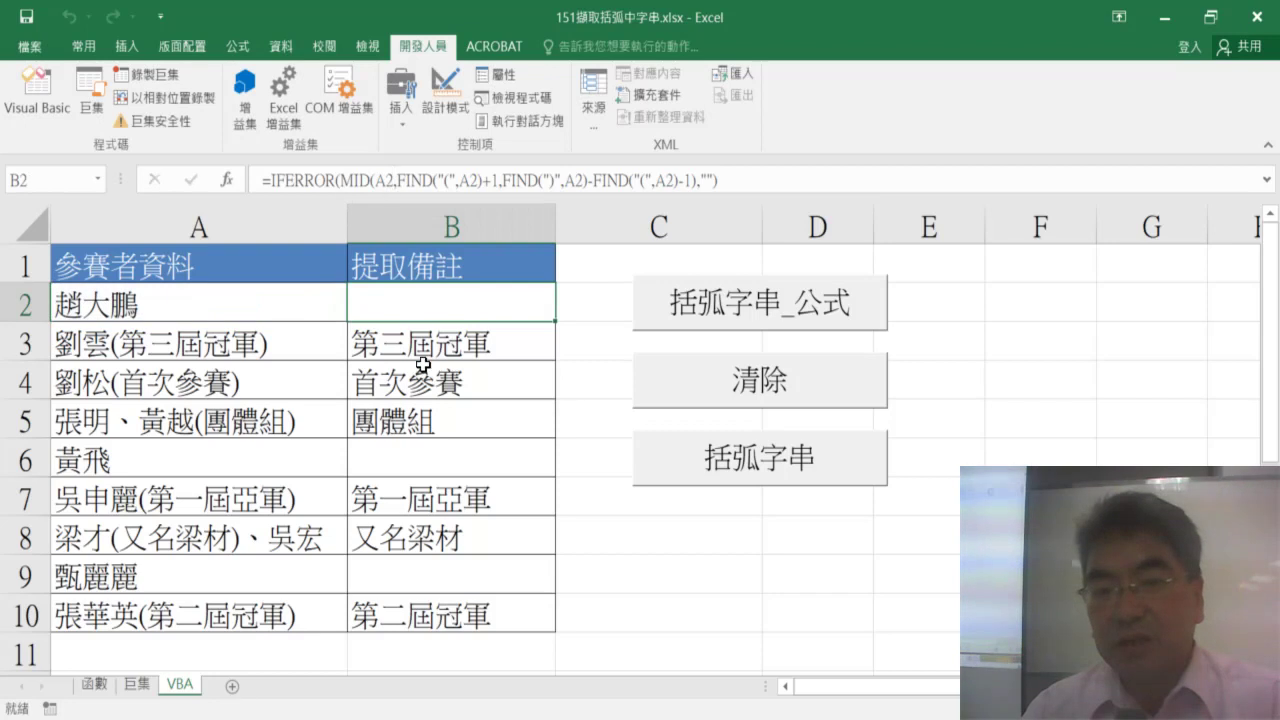
left_click(420, 345)
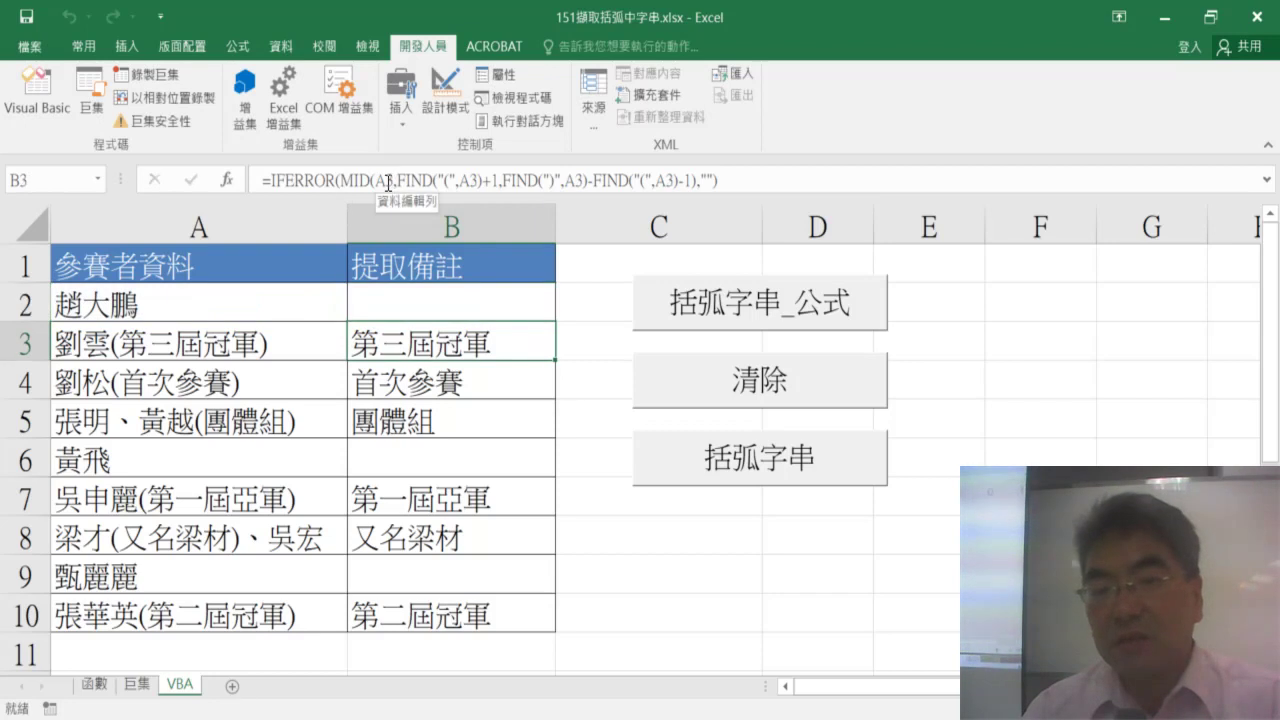
left_click(428, 390)
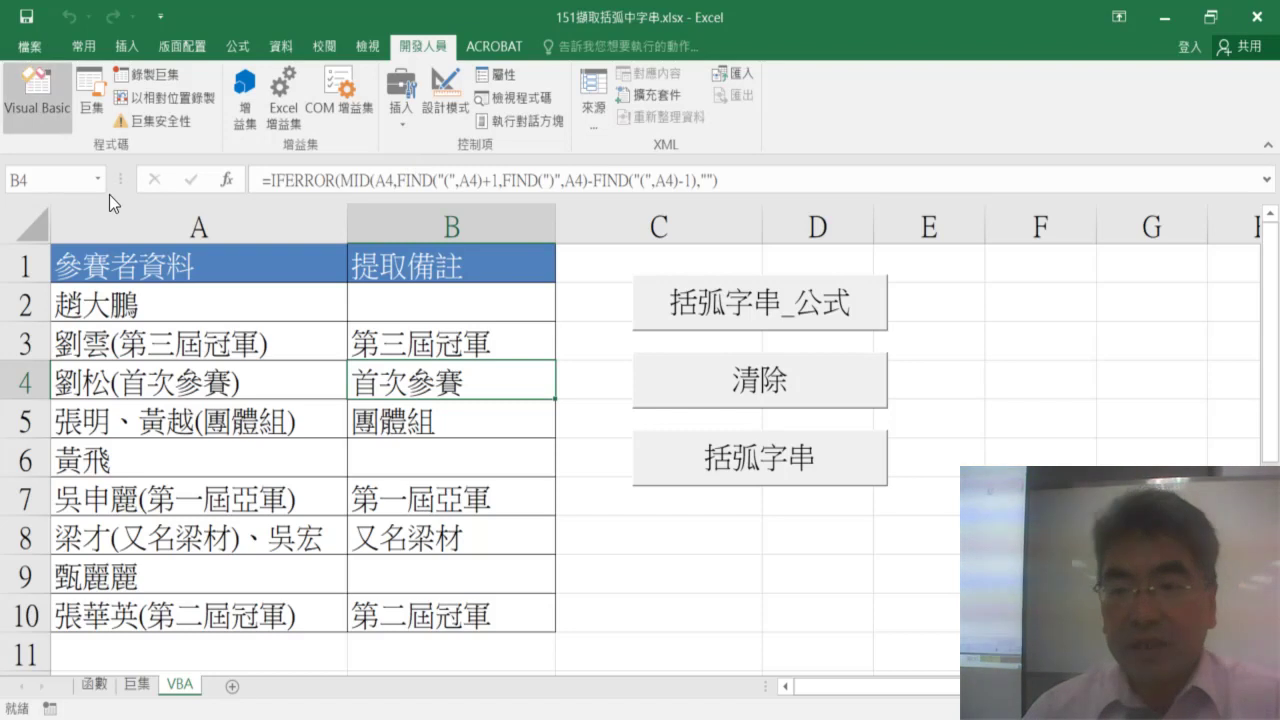
Step: Open Module2 in the VBA editor, review its three Subs, and add a blank line after 括弧字串's For line
left_click(43, 109)
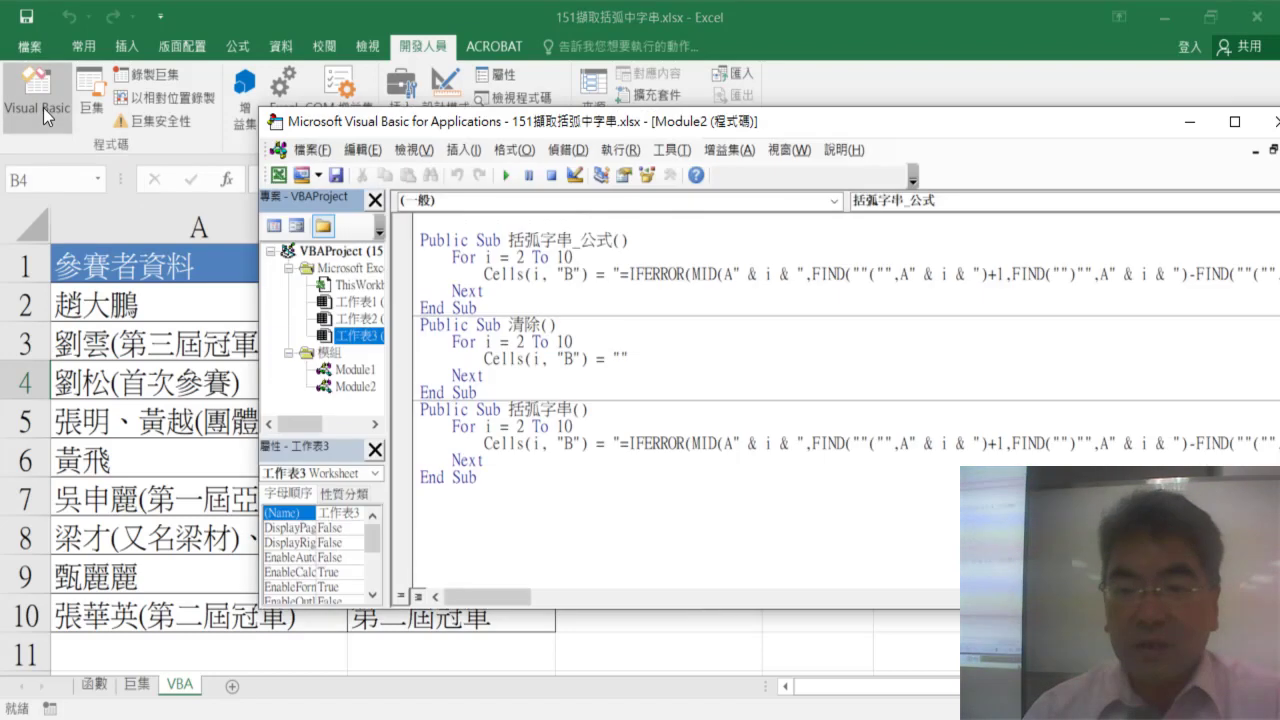
left_click_drag(484, 311, 401, 242)
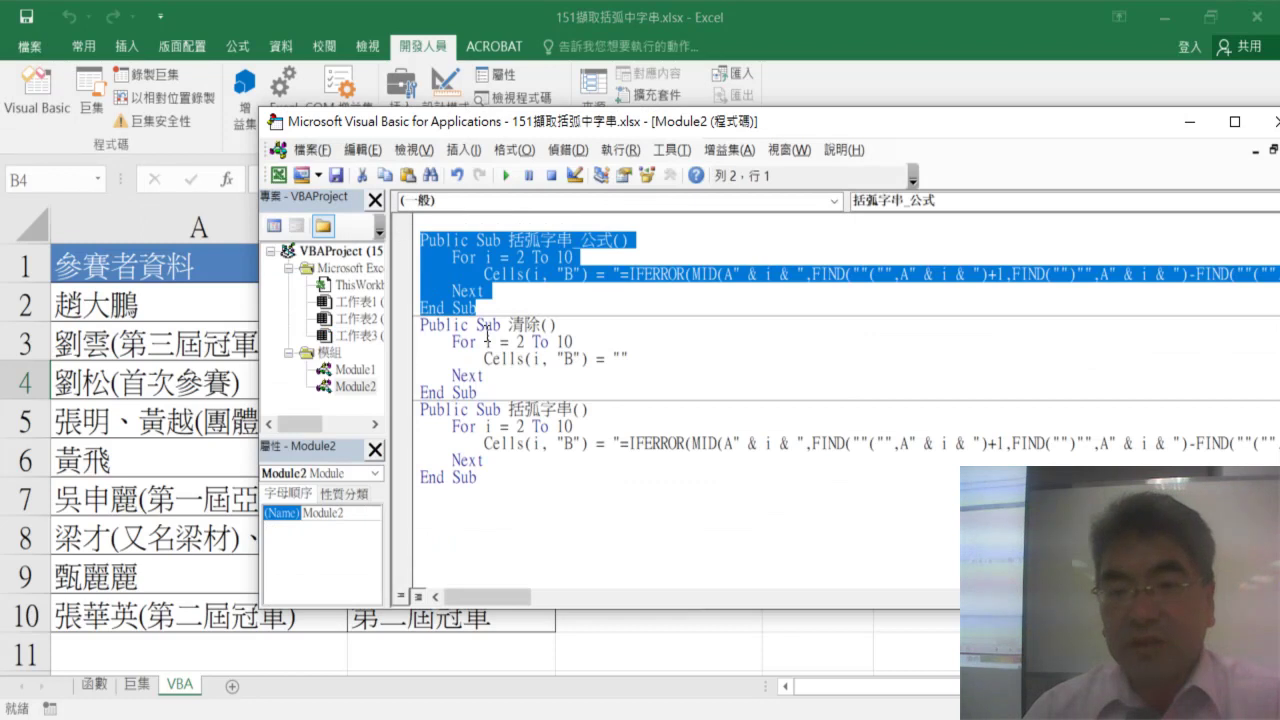
left_click_drag(572, 241, 612, 241)
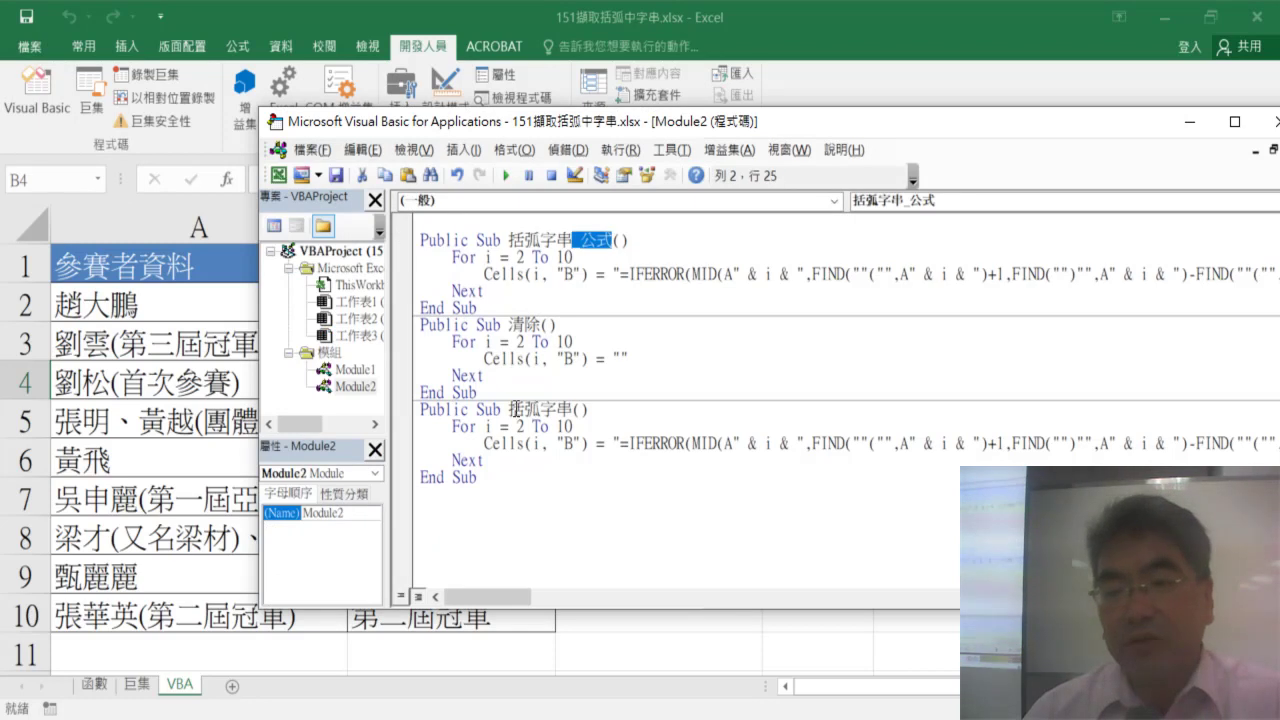
left_click_drag(514, 409, 572, 408)
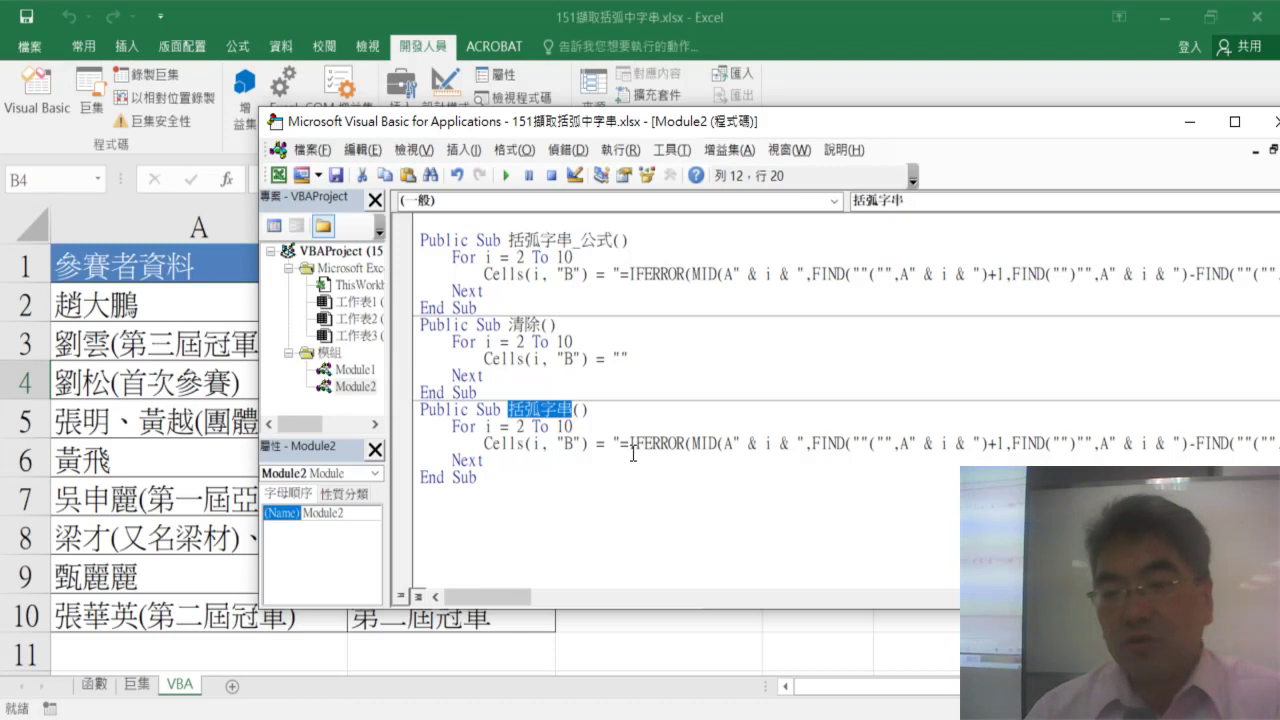
left_click_drag(851, 443, 813, 443)
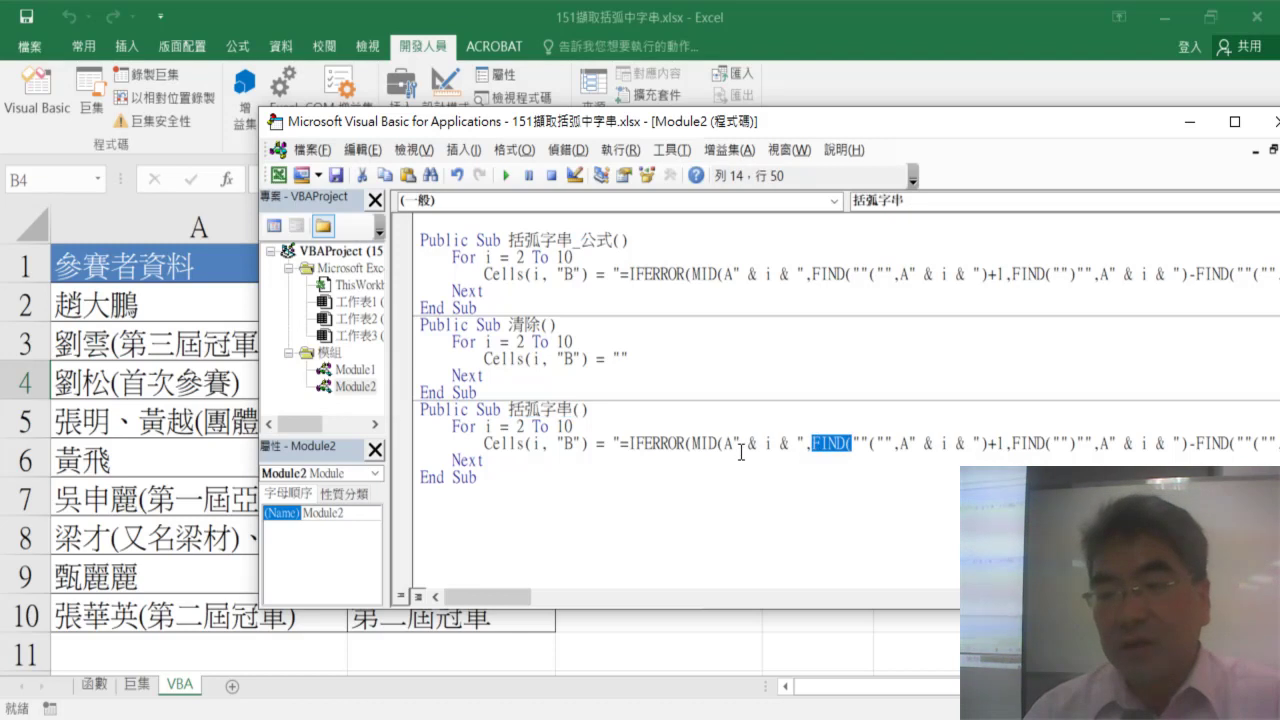
left_click(644, 428)
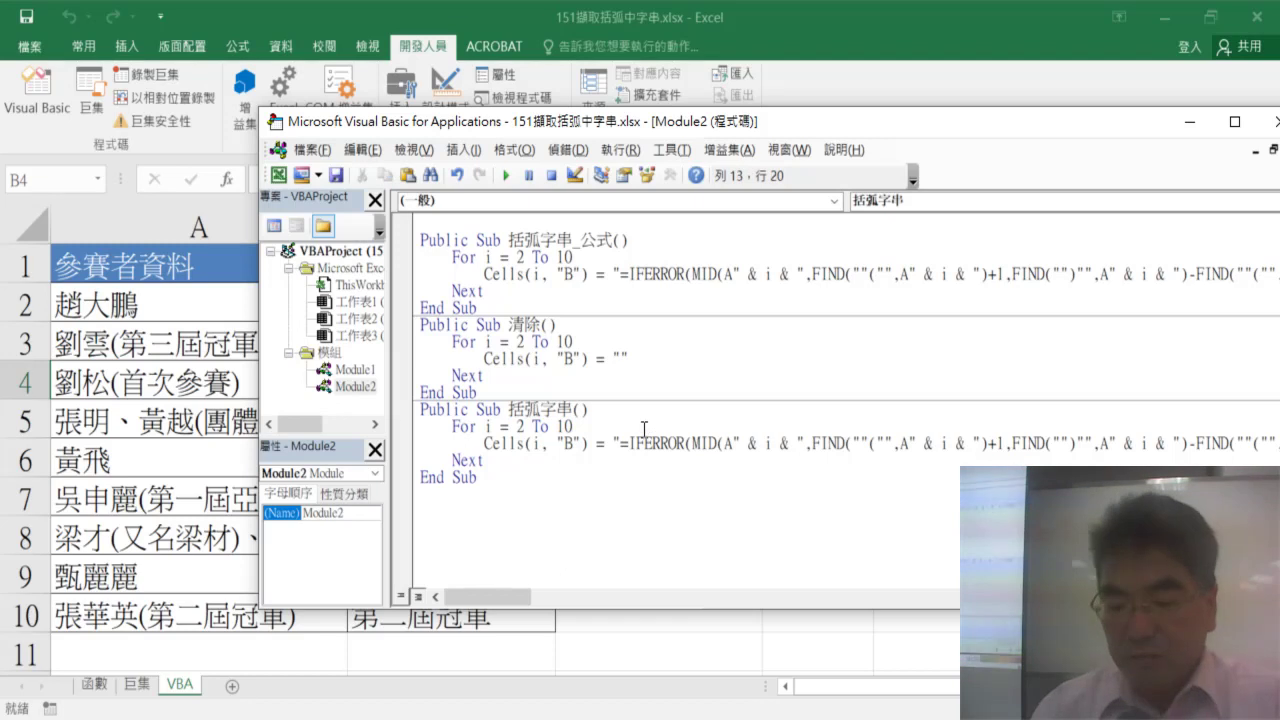
key("Return")
type("ㄞ")
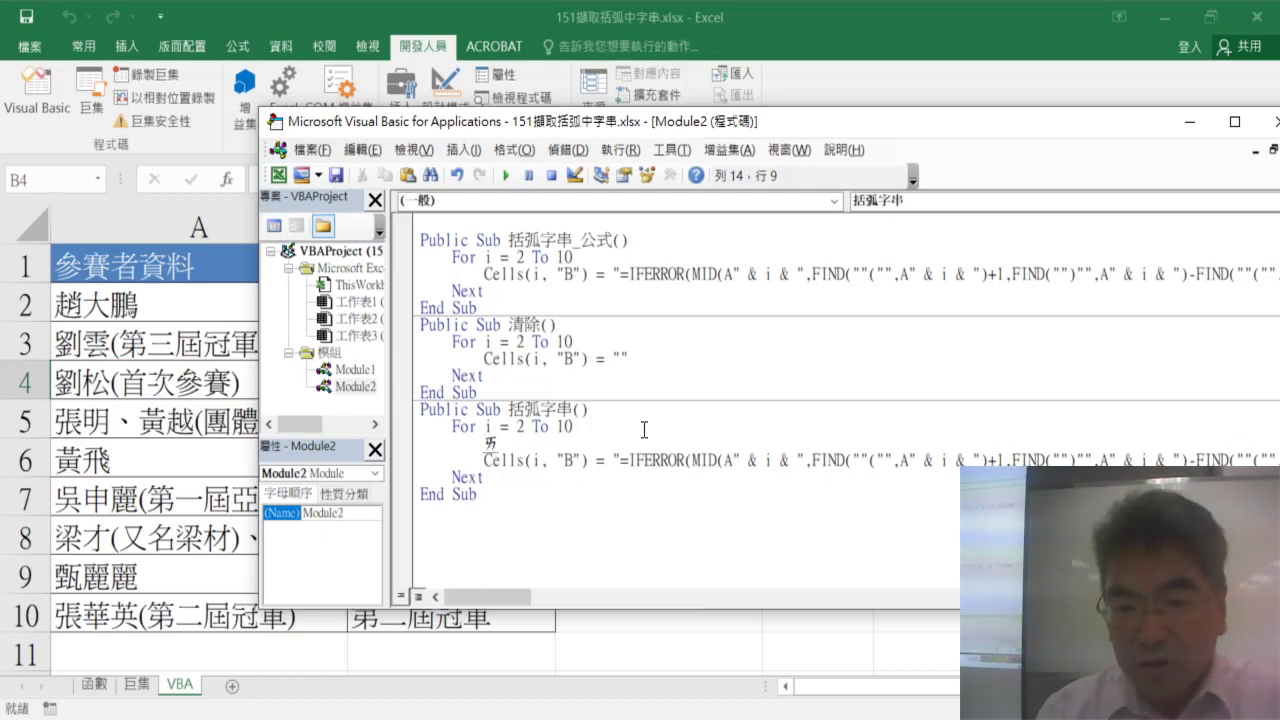
Step: Start an unfinished vba.InStr( call on the new line inside the 括弧字串 loop
type("列")
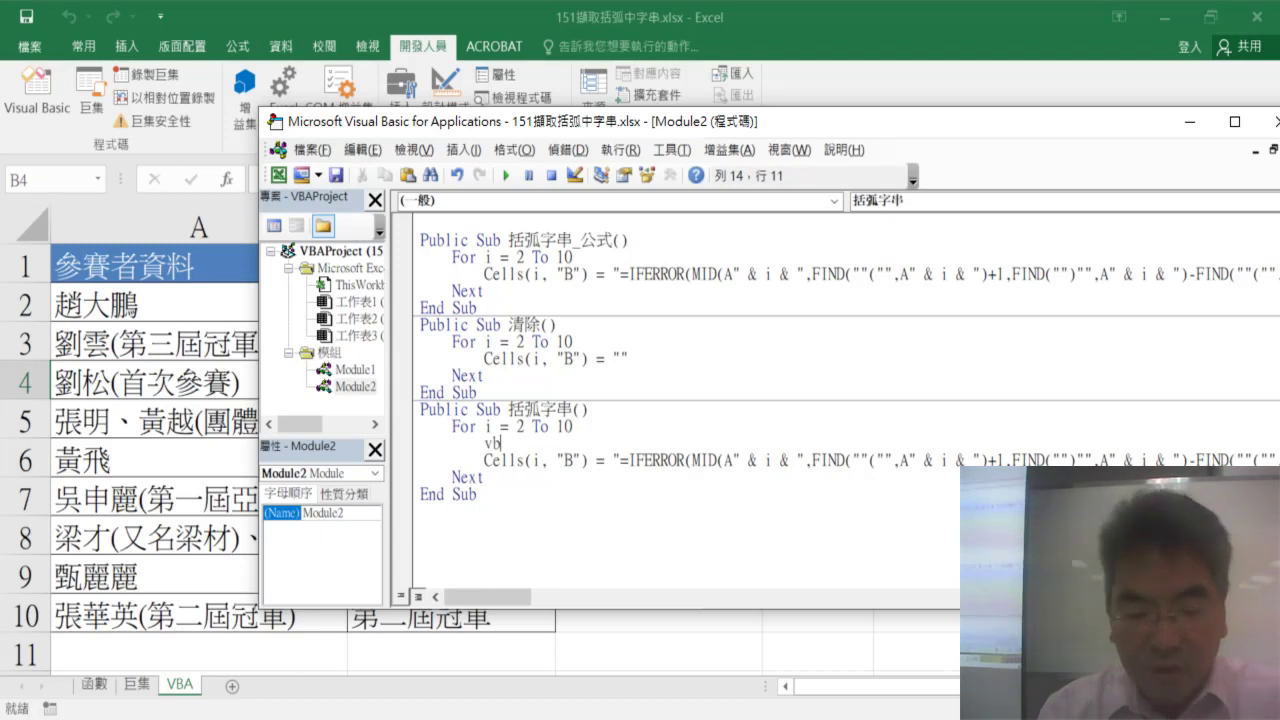
type("vba.")
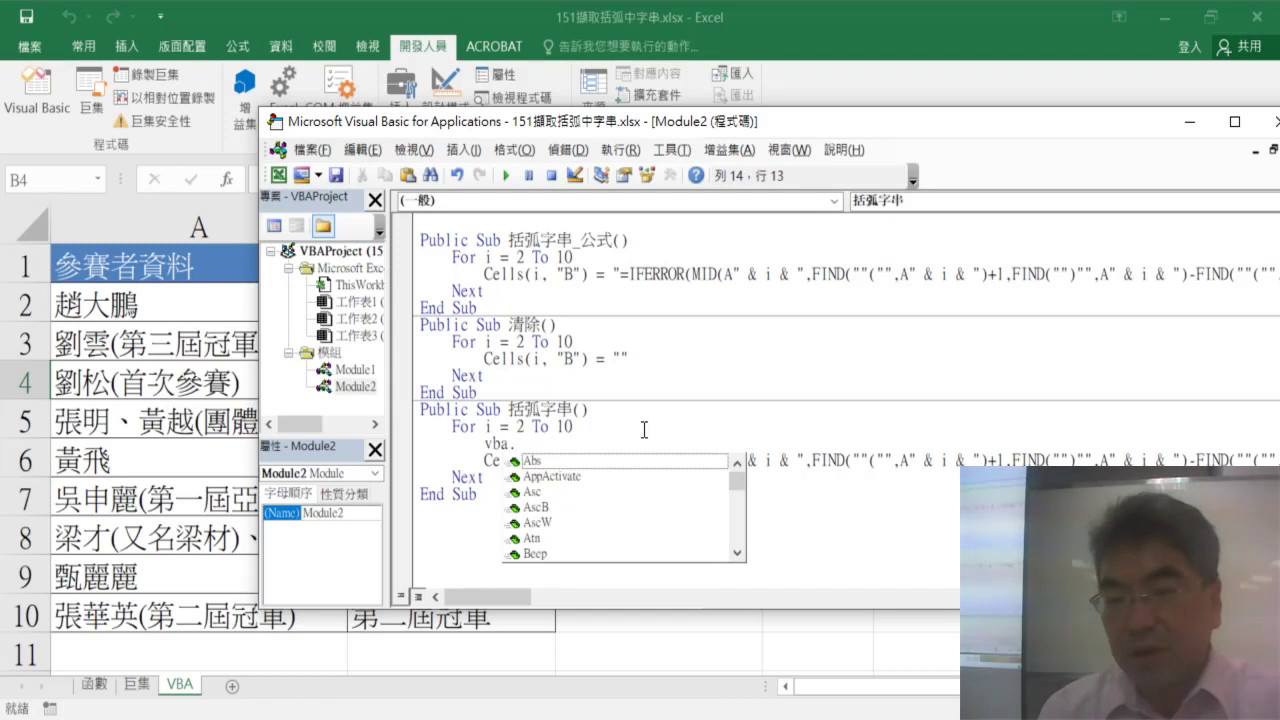
type("i")
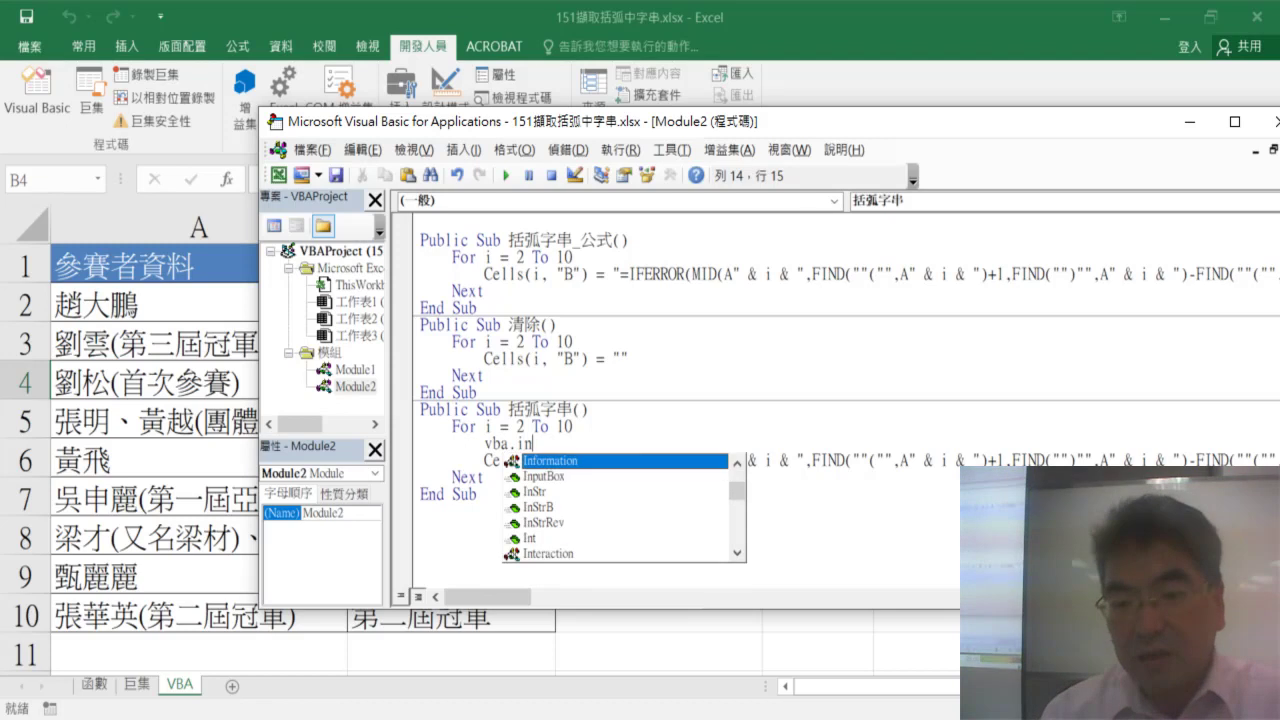
type("n")
left_click(545, 491)
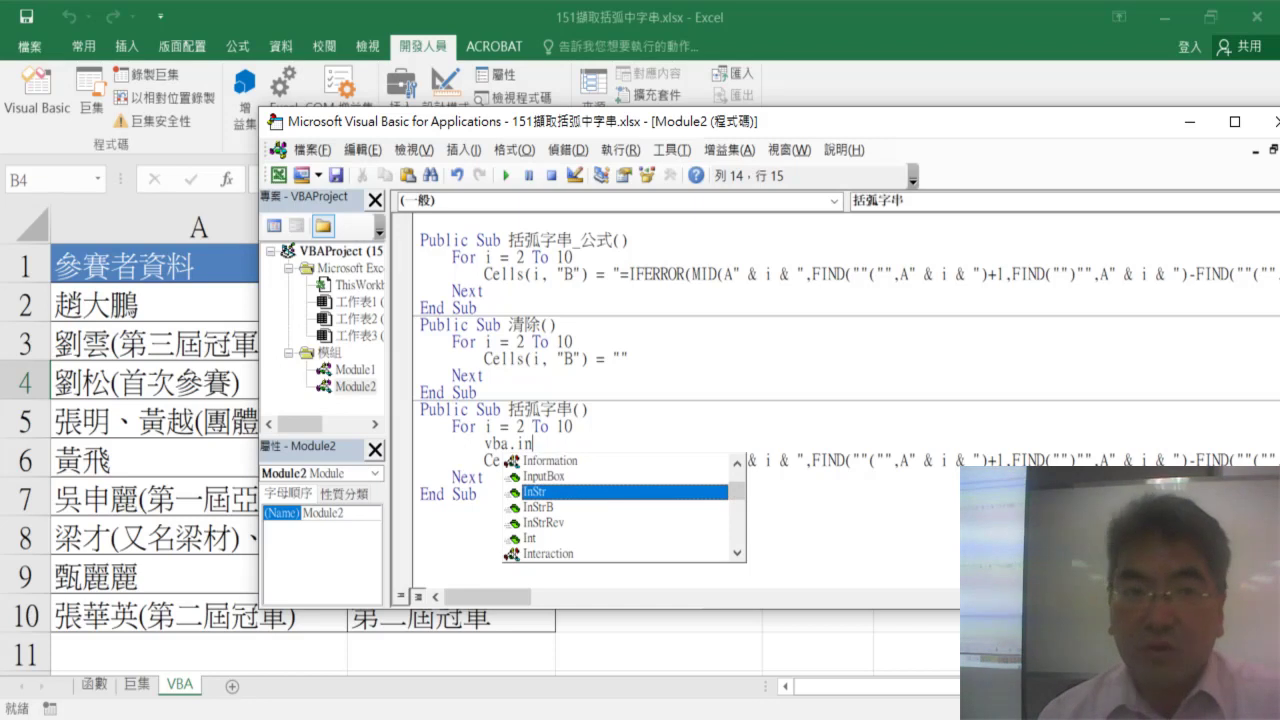
left_click_drag(639, 126, 639, 217)
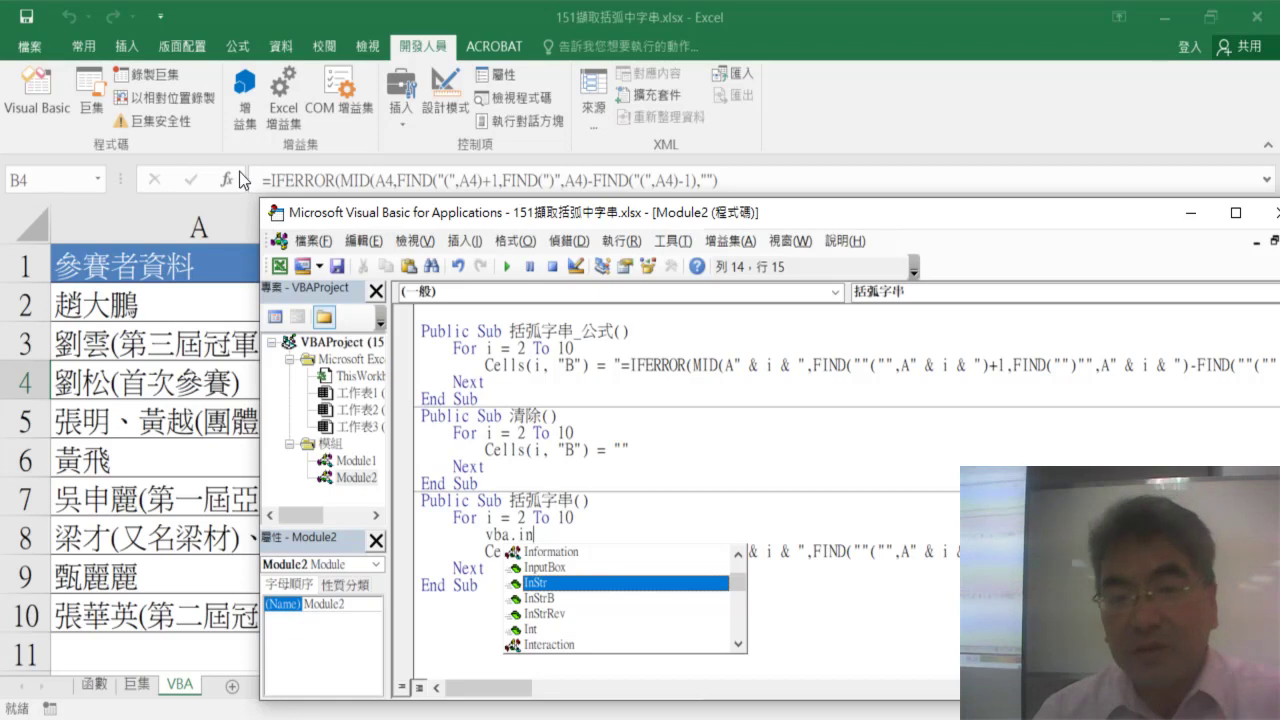
double_click(569, 584)
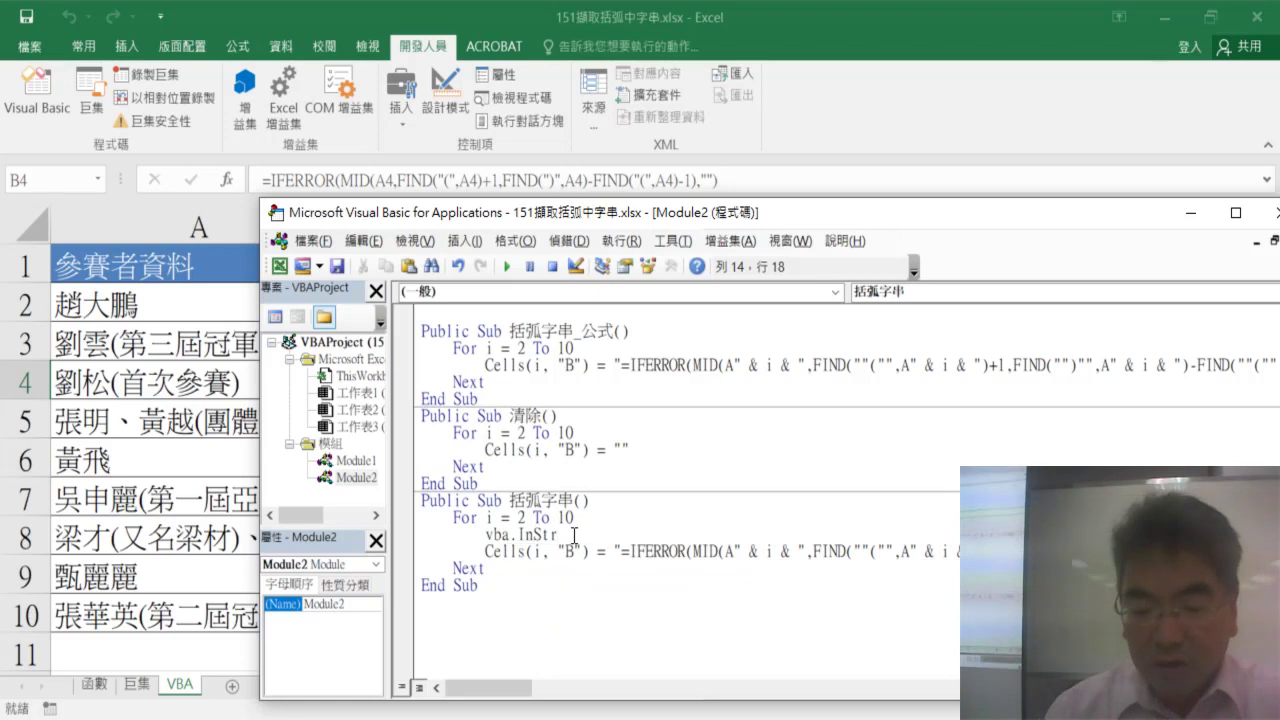
type("(")
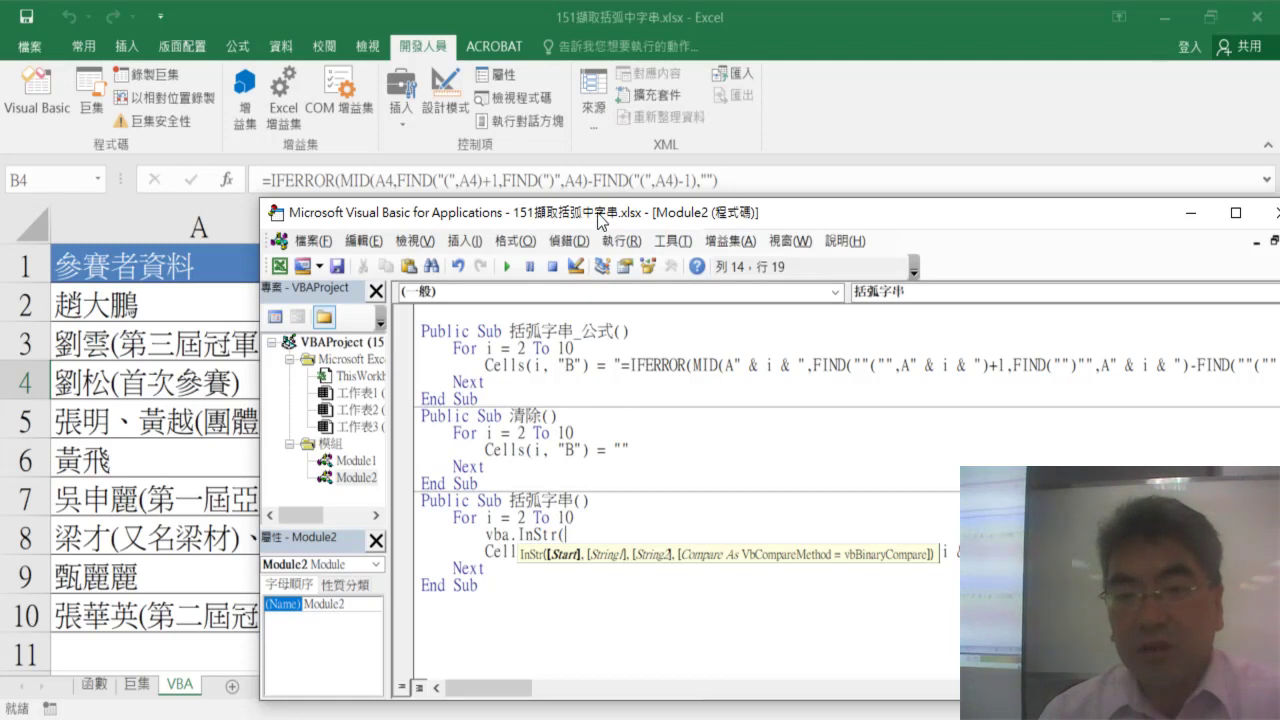
left_click_drag(600, 220, 728, 153)
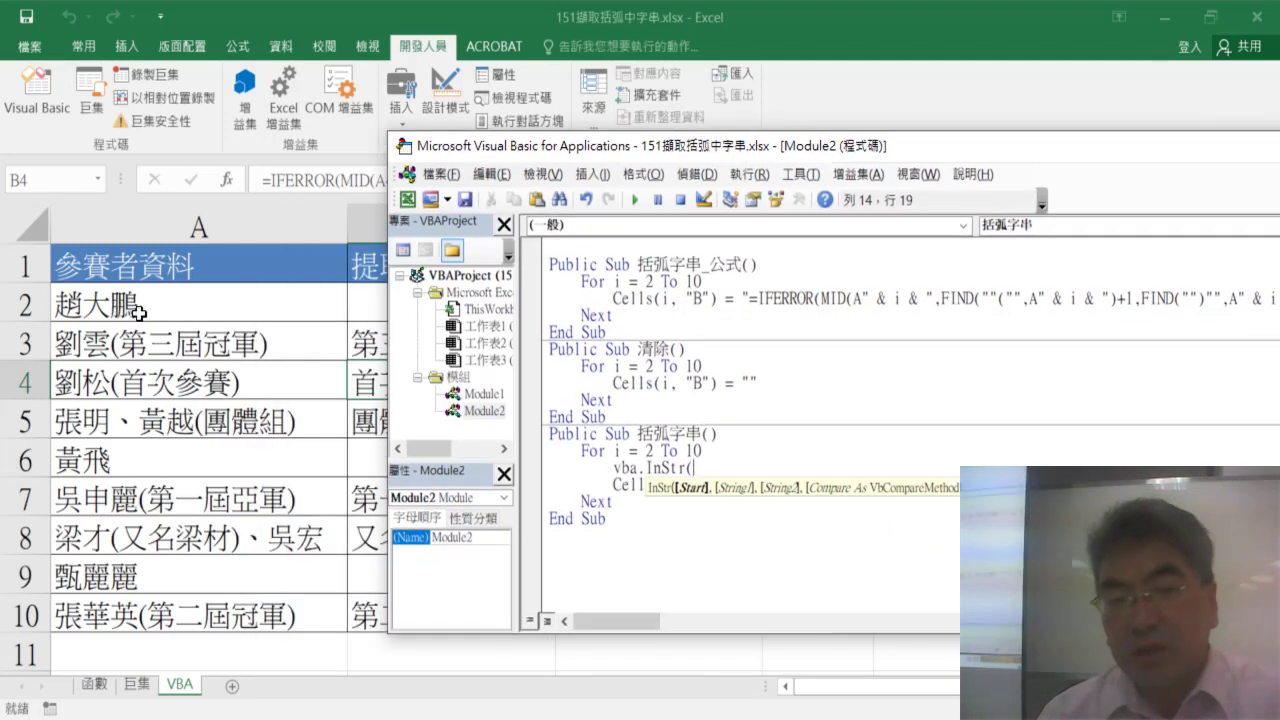
Step: Dismiss the compile error and paste Cells(i, "B") inside the InStr brackets
left_click(661, 479)
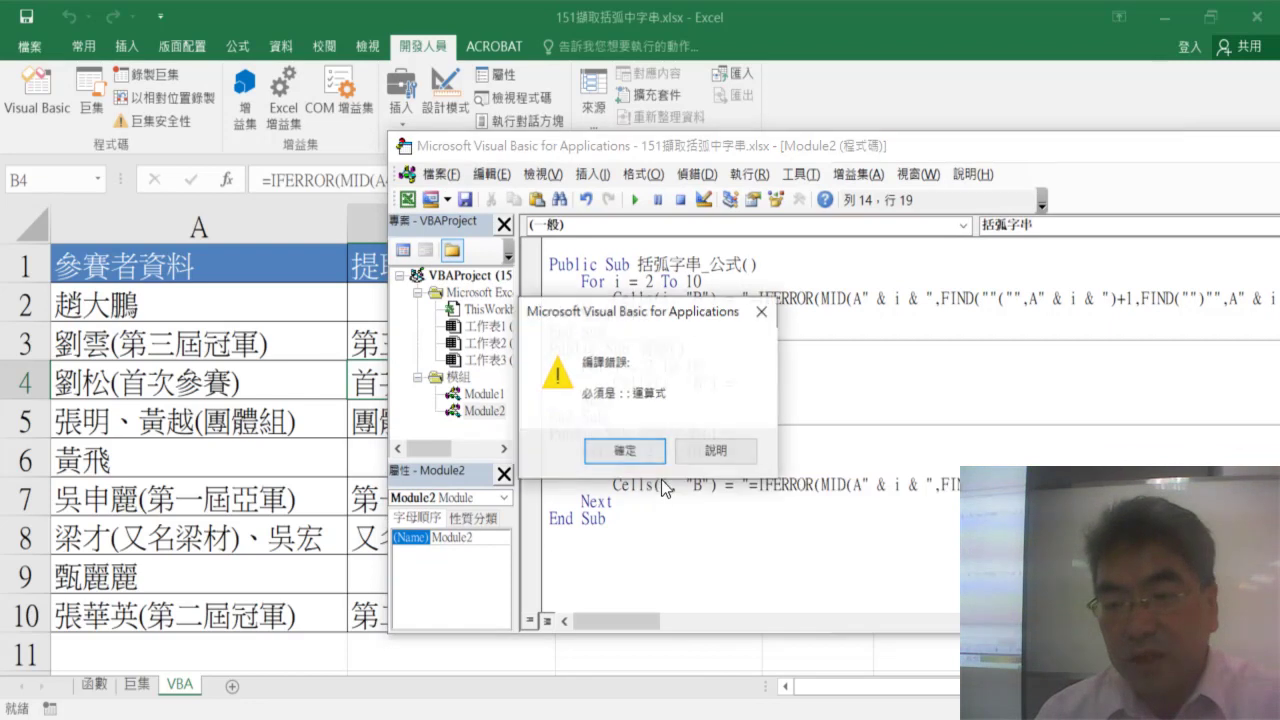
left_click(641, 458)
left_click_drag(612, 485, 698, 487)
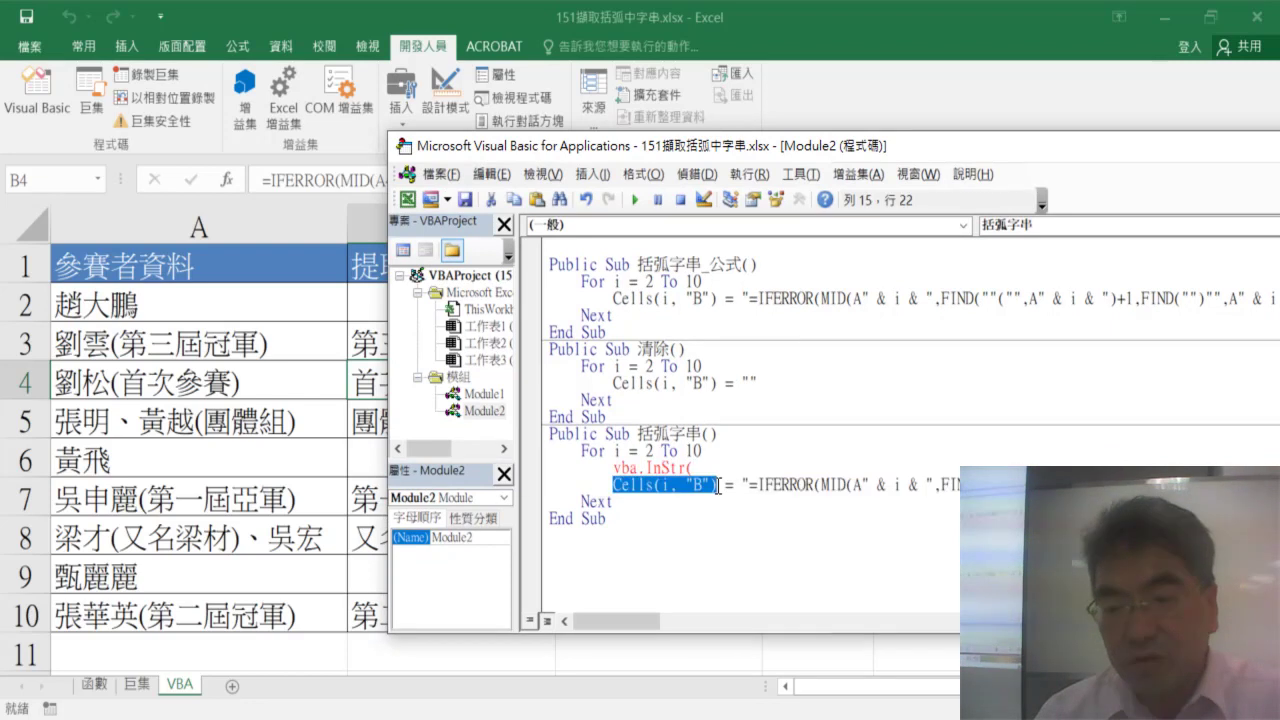
key("ctrl+c")
left_click(696, 467)
key("ctrl+v")
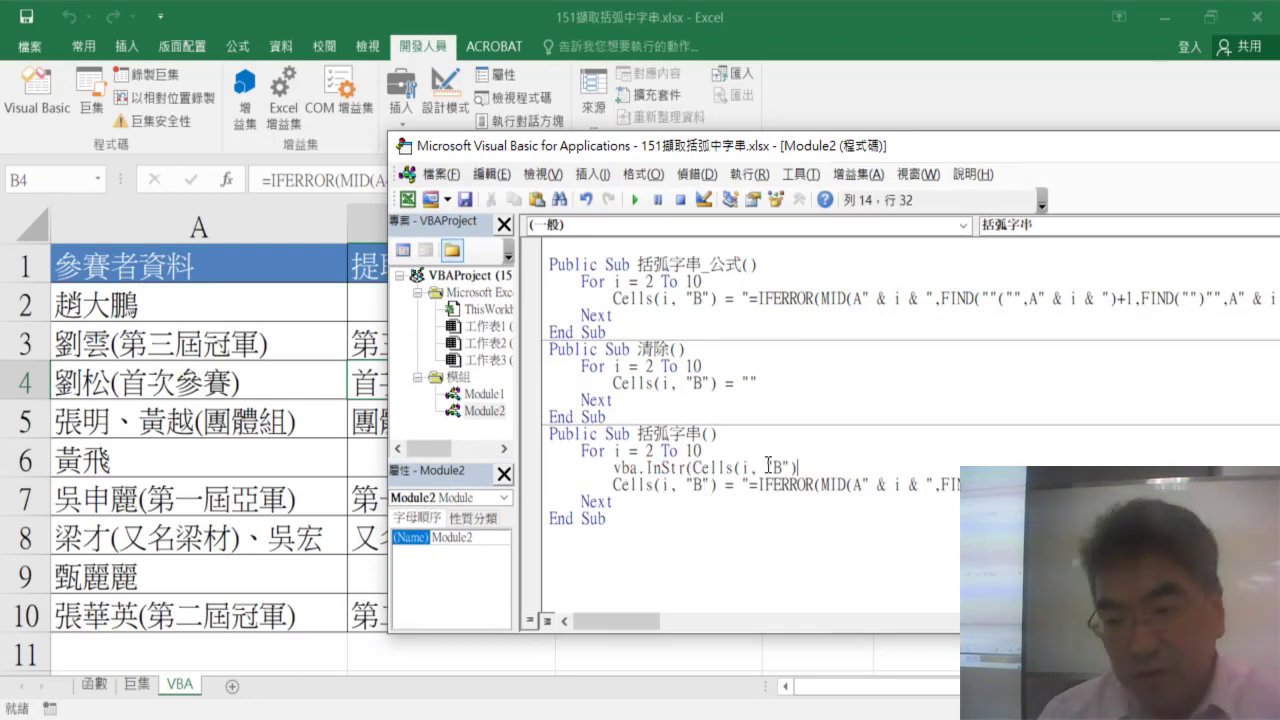
Step: Change the pasted reference to Cells(i, "A") and add the "(" search argument to close InStr
double_click(769, 466)
type("A")
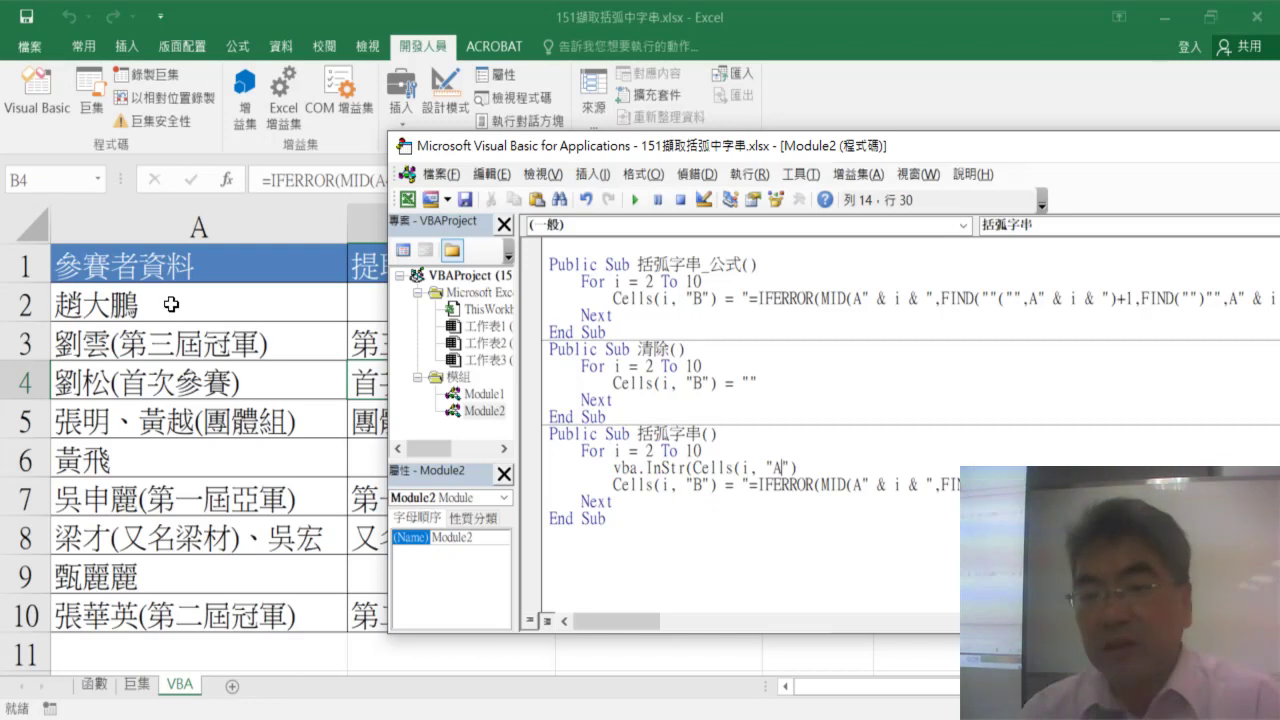
left_click(838, 469)
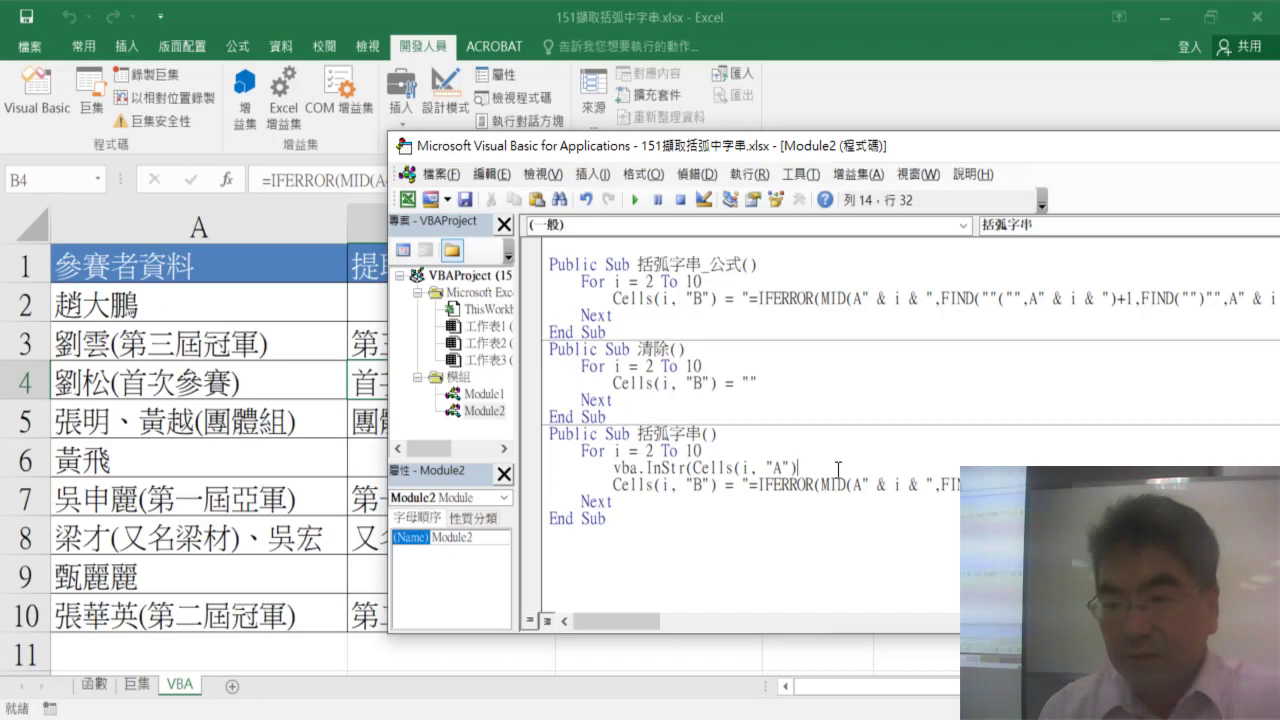
type(",")
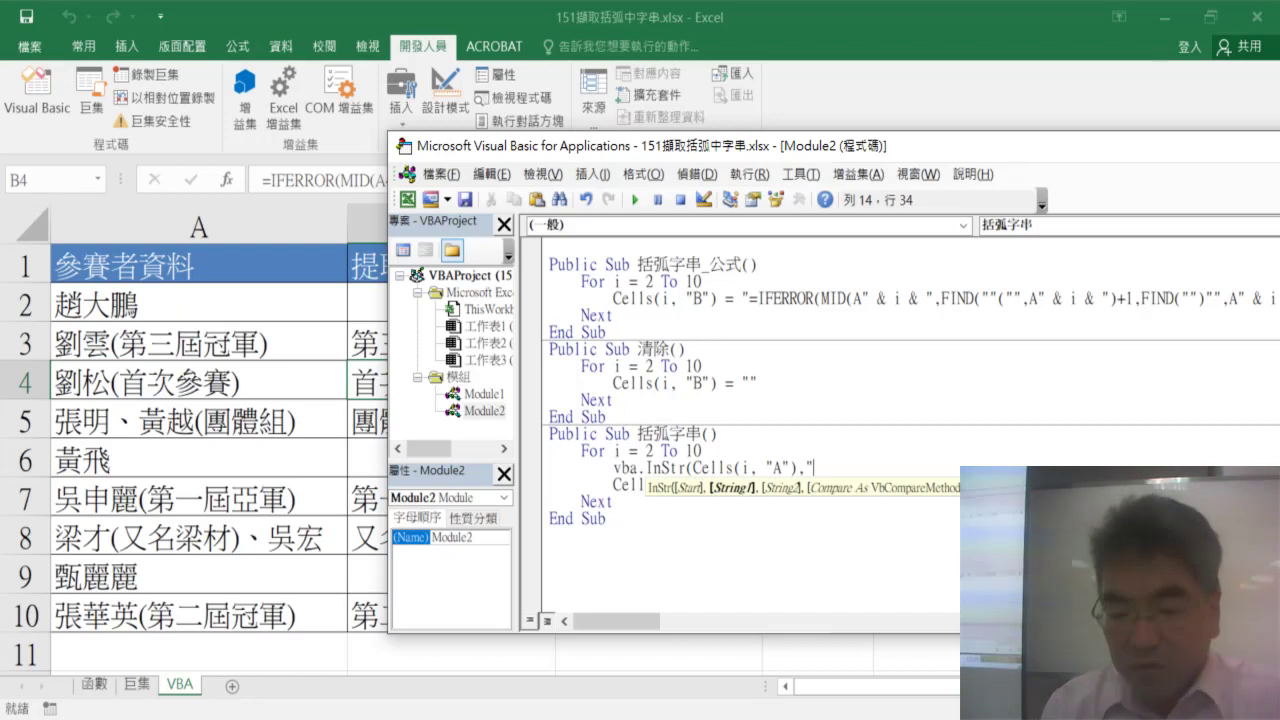
type("\"(")
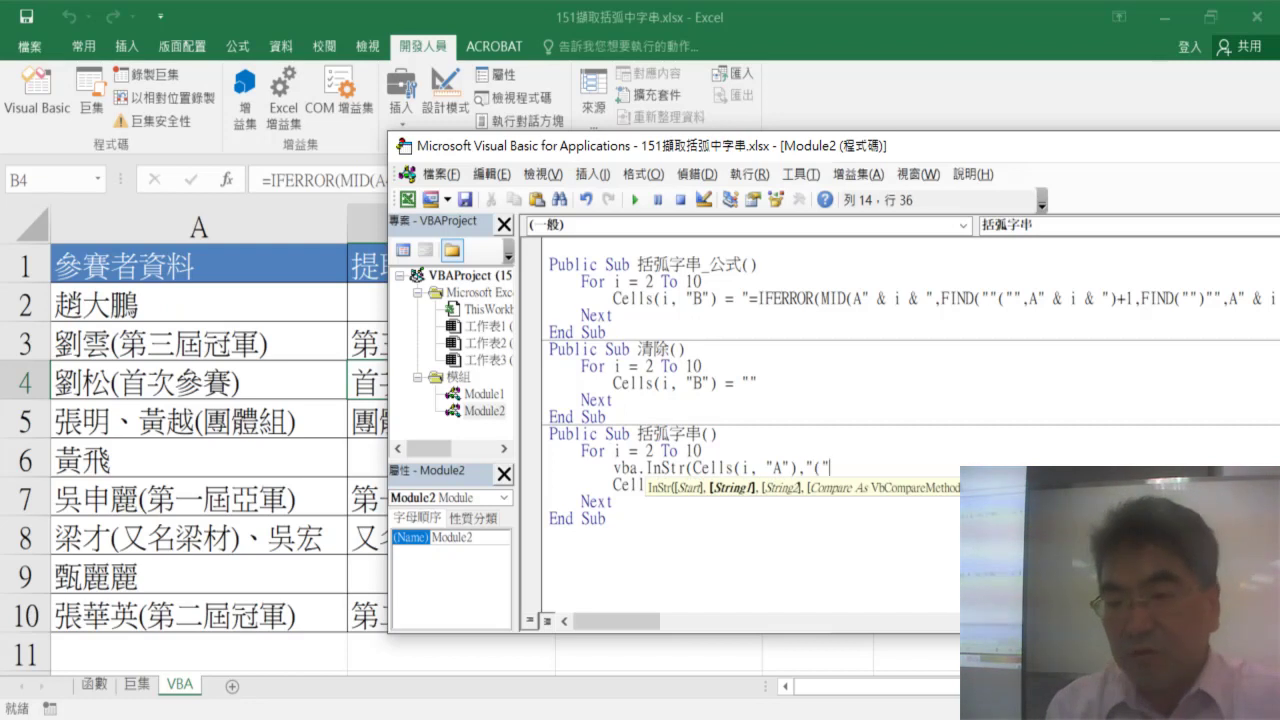
type("\")")
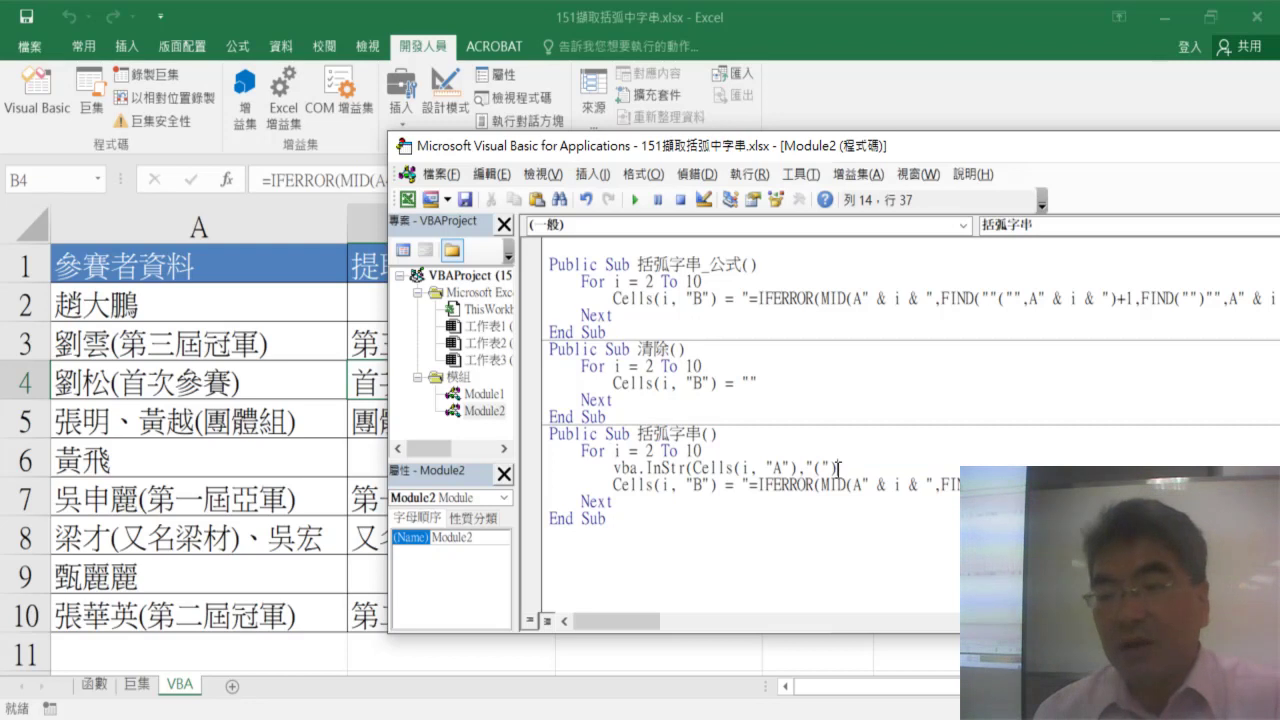
left_click(833, 490)
key("Return")
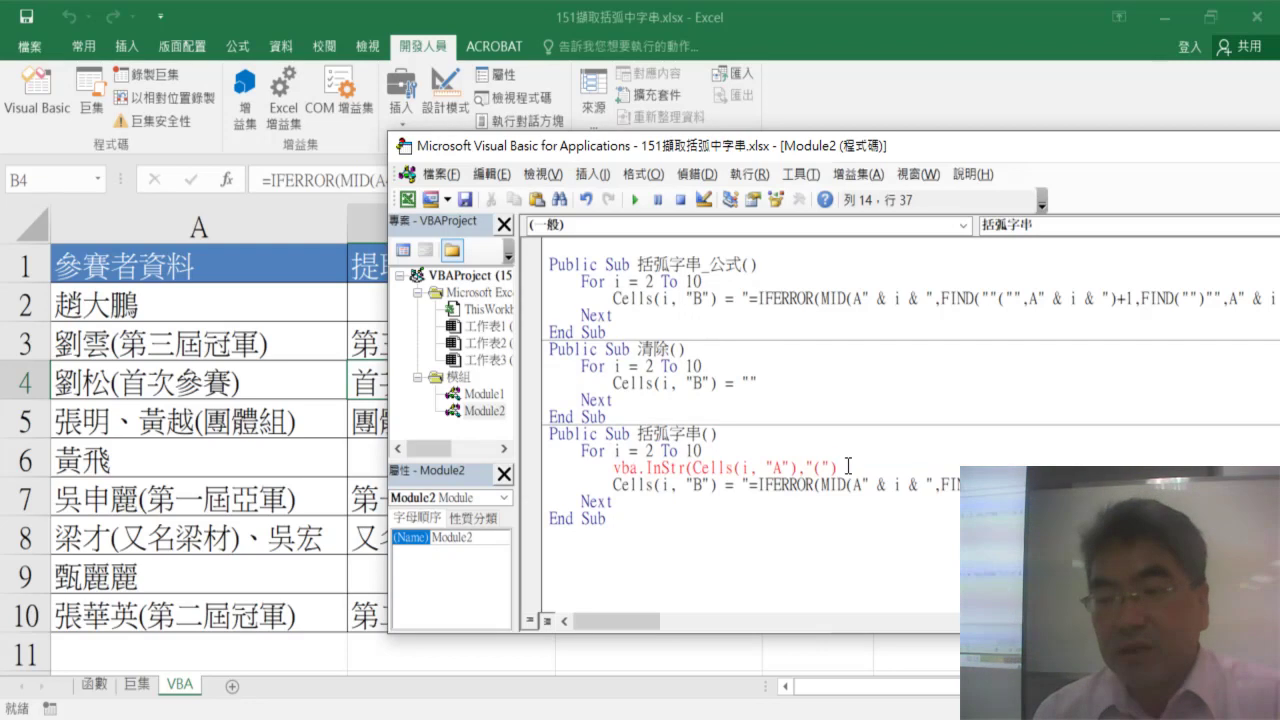
left_click_drag(848, 466, 615, 467)
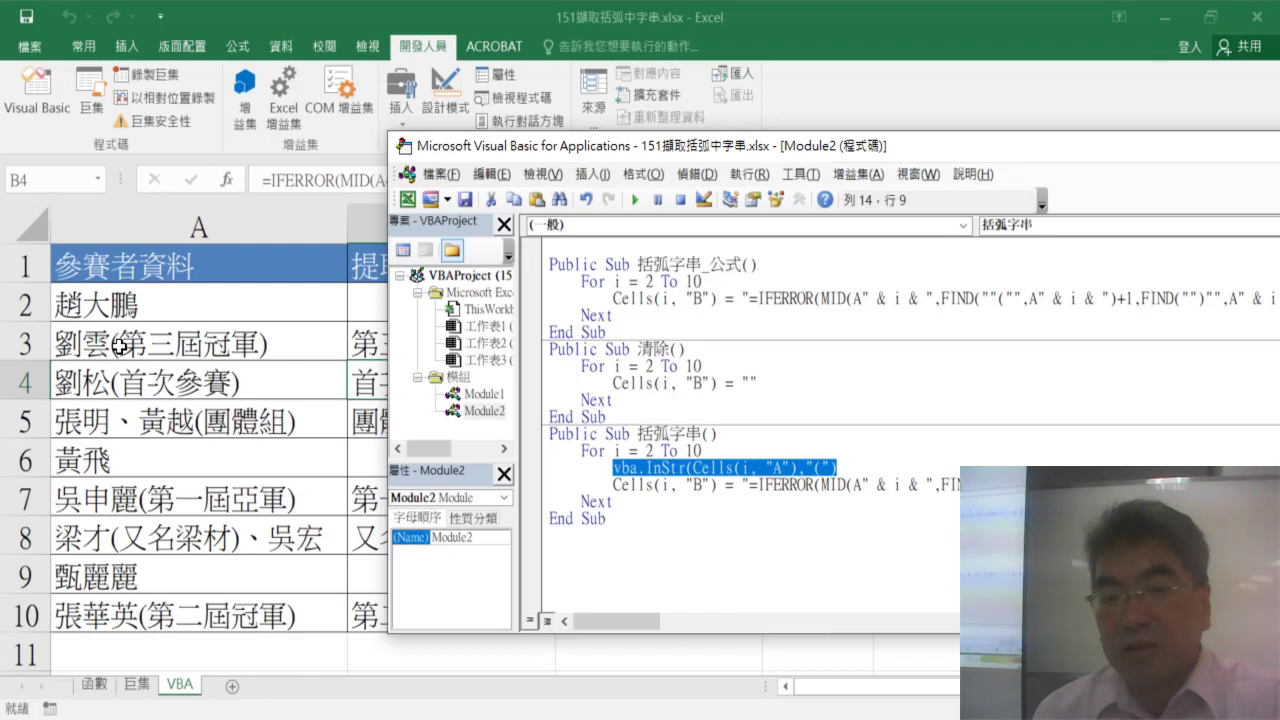
Step: Assign the InStr result to a: a = vba.InStr(Cells(i, "A"),"(")
left_click(614, 470)
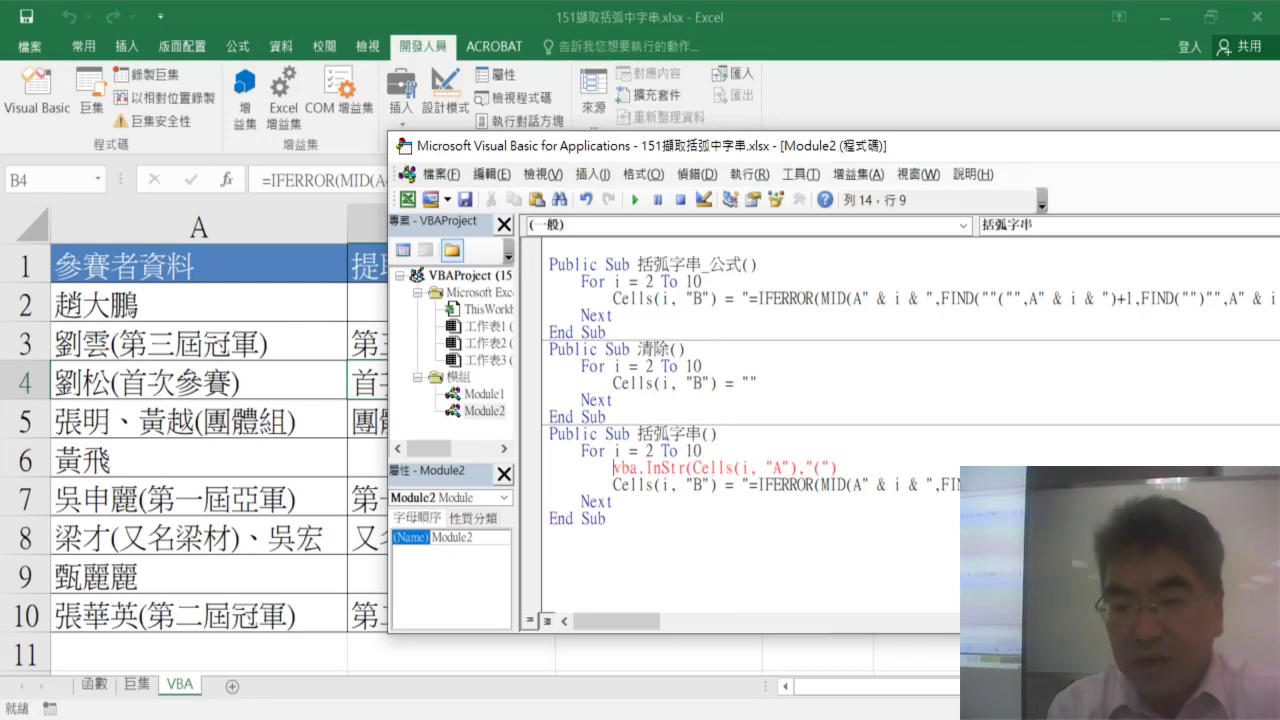
type("a=")
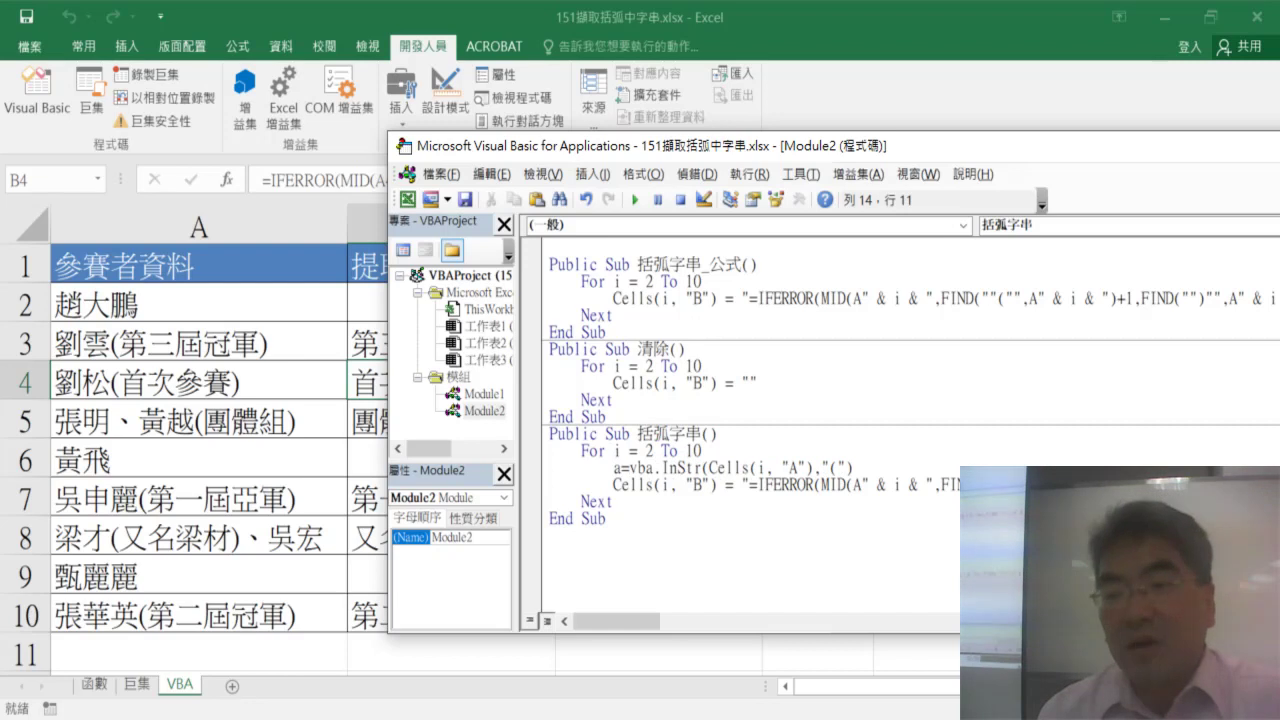
left_click(801, 557)
left_click_drag(895, 469, 648, 476)
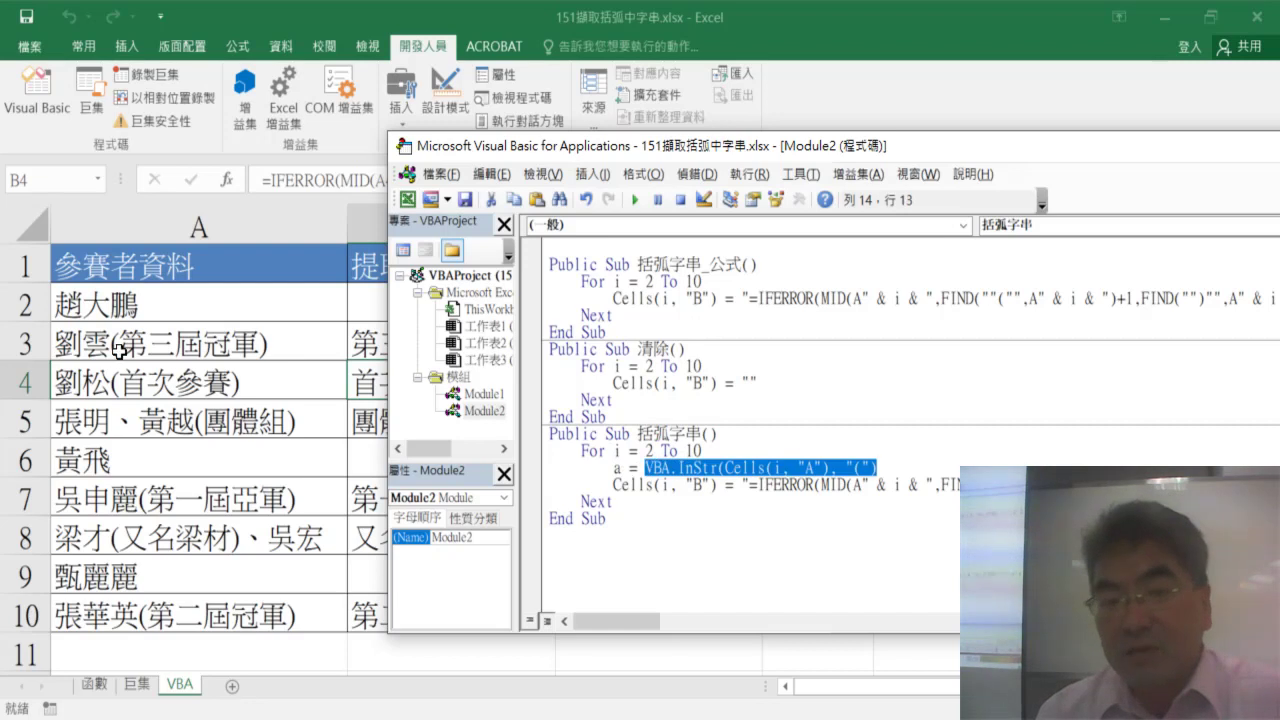
double_click(620, 470)
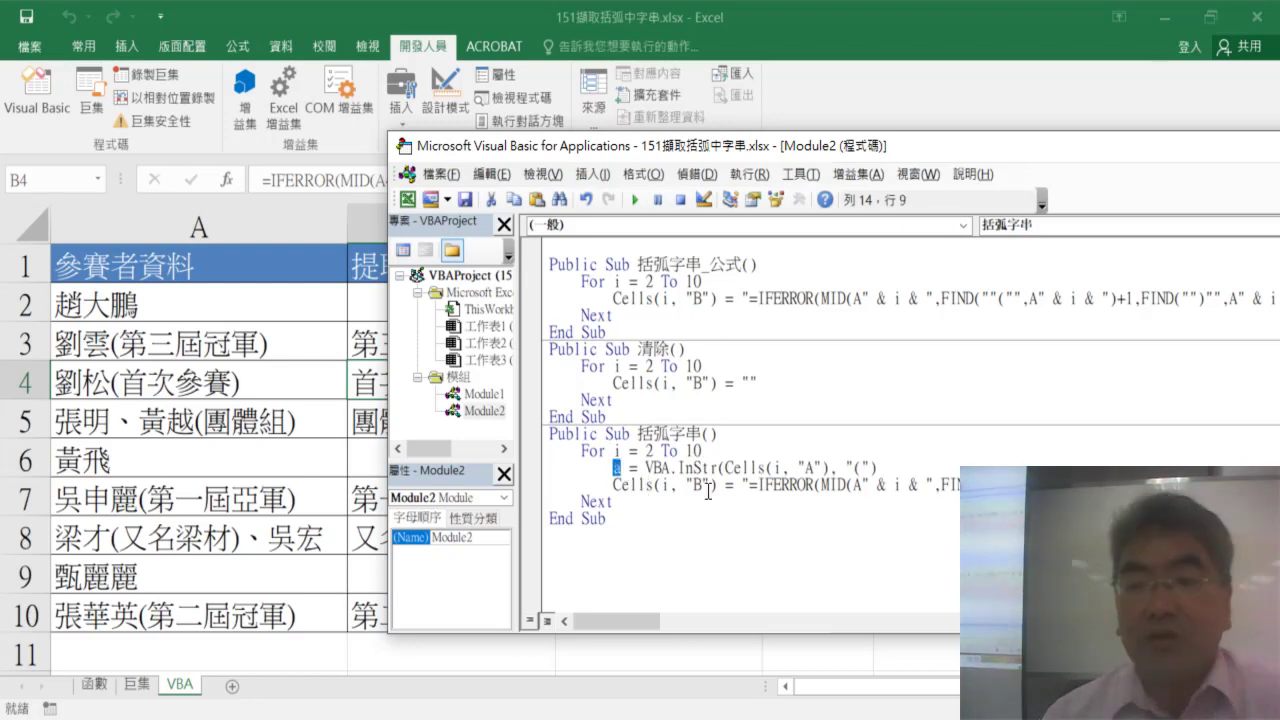
Step: Add a line setting b to the InStr position of ")" in Cells(i, "A")
left_click(892, 468)
key("Return")
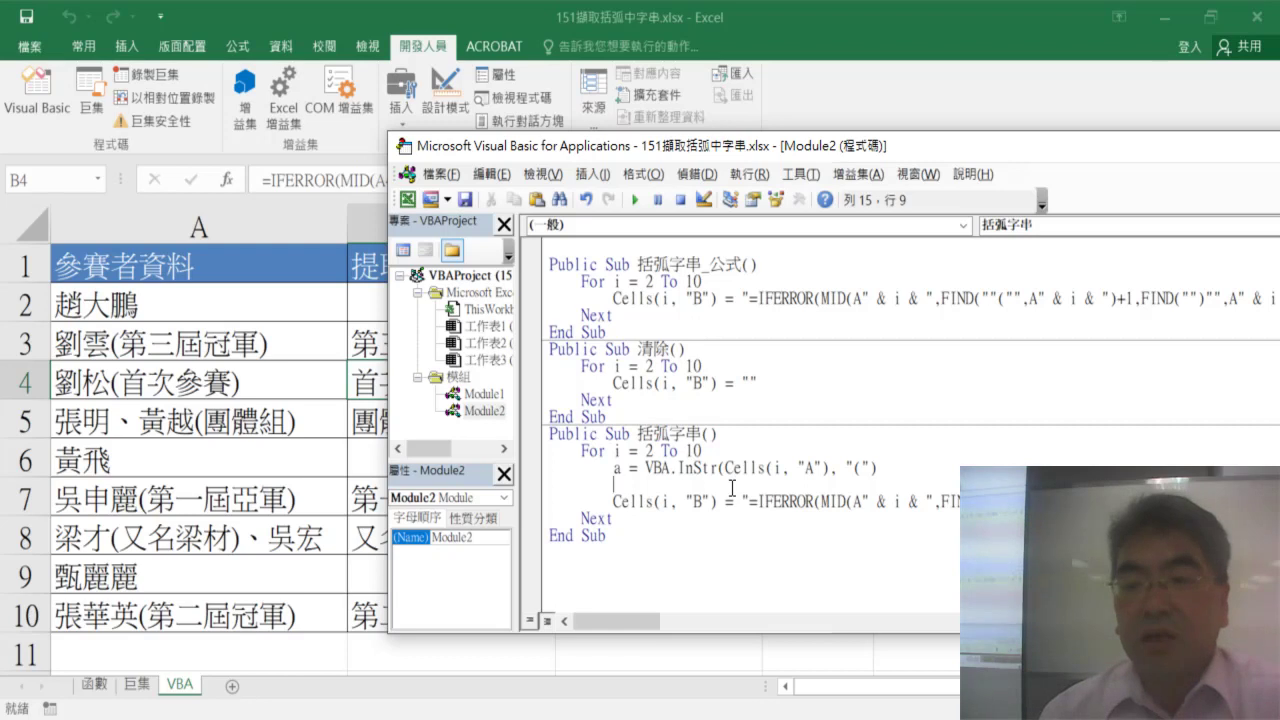
mouse_move(878, 467)
left_mouse_down()
mouse_move(620, 470)
mouse_move(617, 488)
left_mouse_up()
double_click(617, 485)
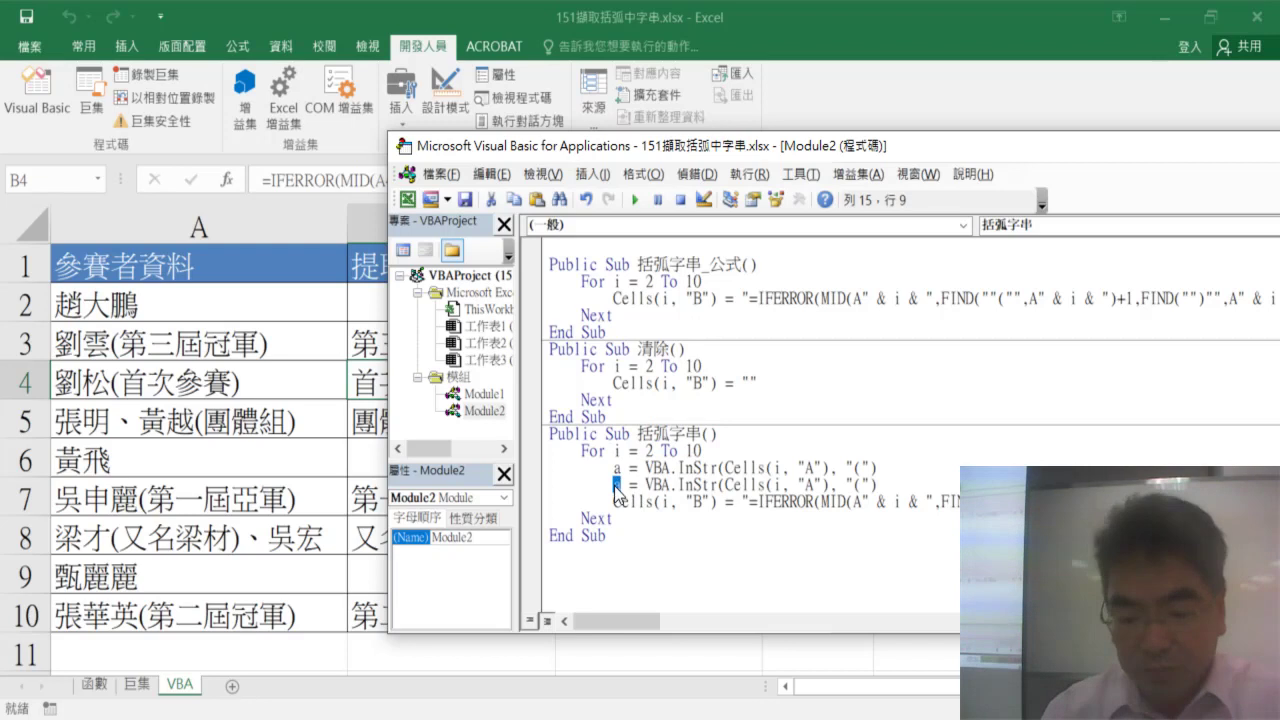
type("b")
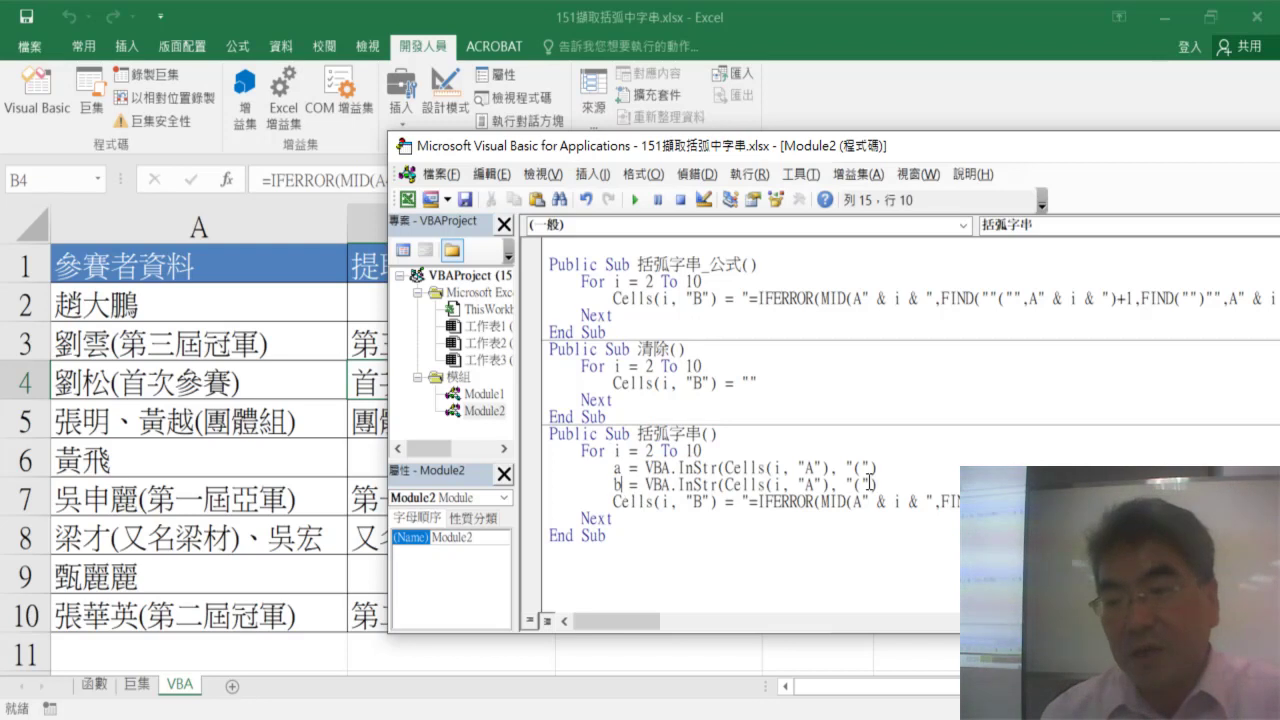
left_click_drag(861, 484, 852, 484)
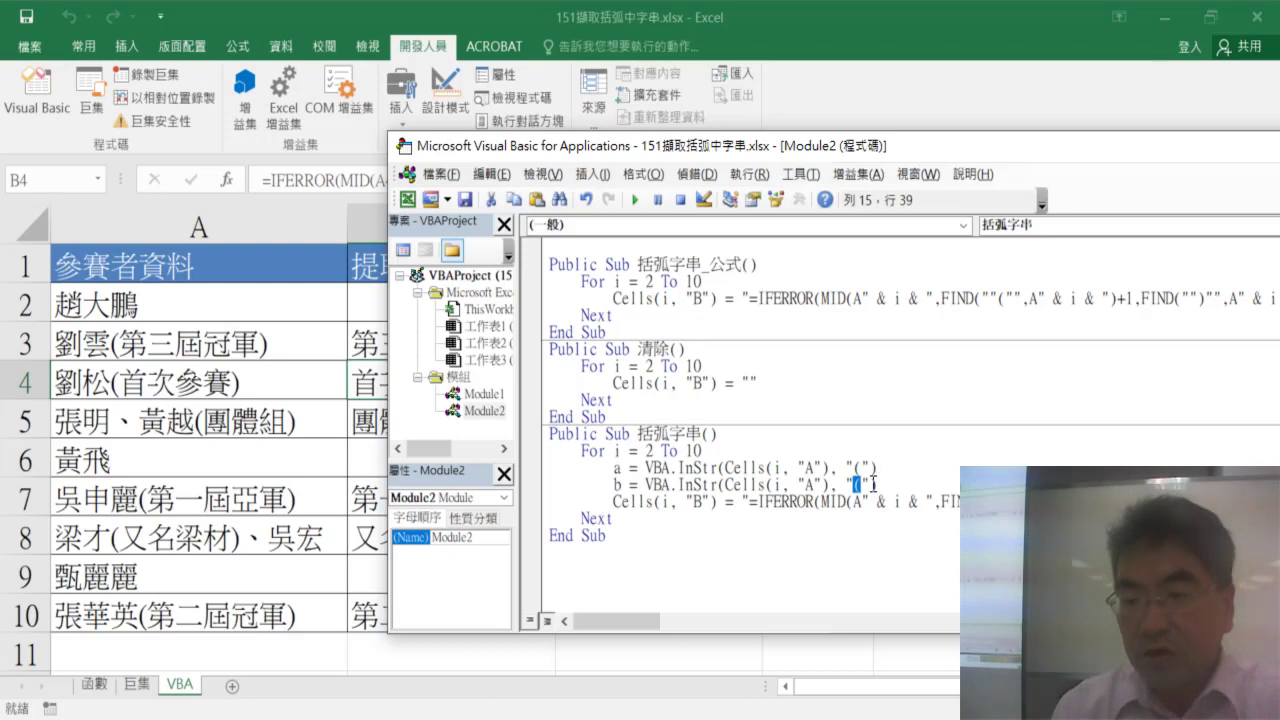
type(")")
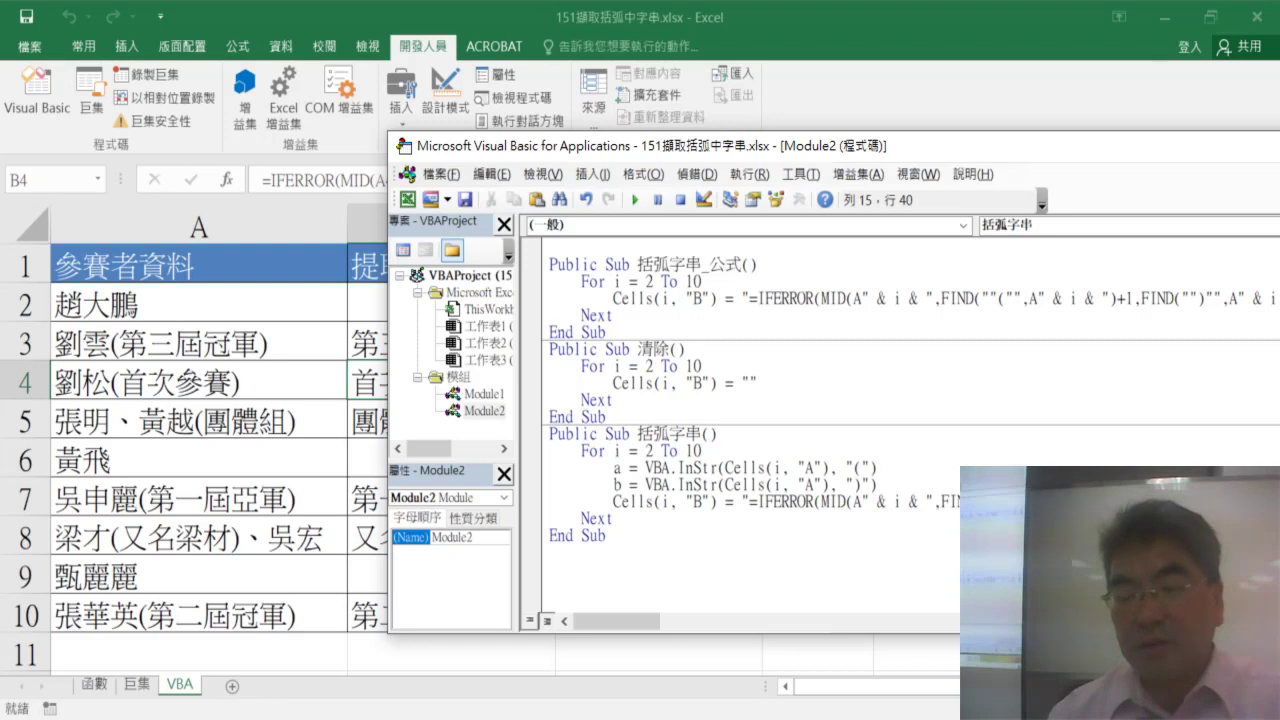
Step: Delete the old IFERROR formula string from the Cells(i, "B") line
left_click_drag(878, 468, 645, 468)
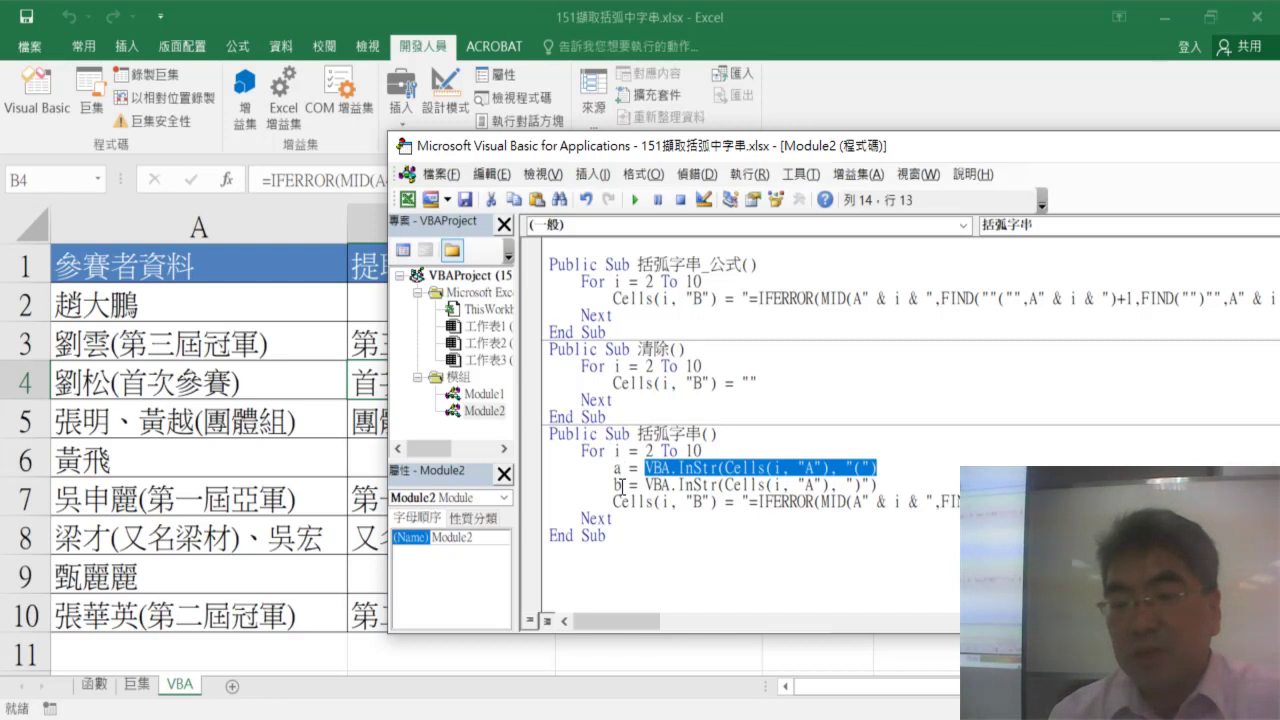
left_click_drag(741, 502, 1157, 502)
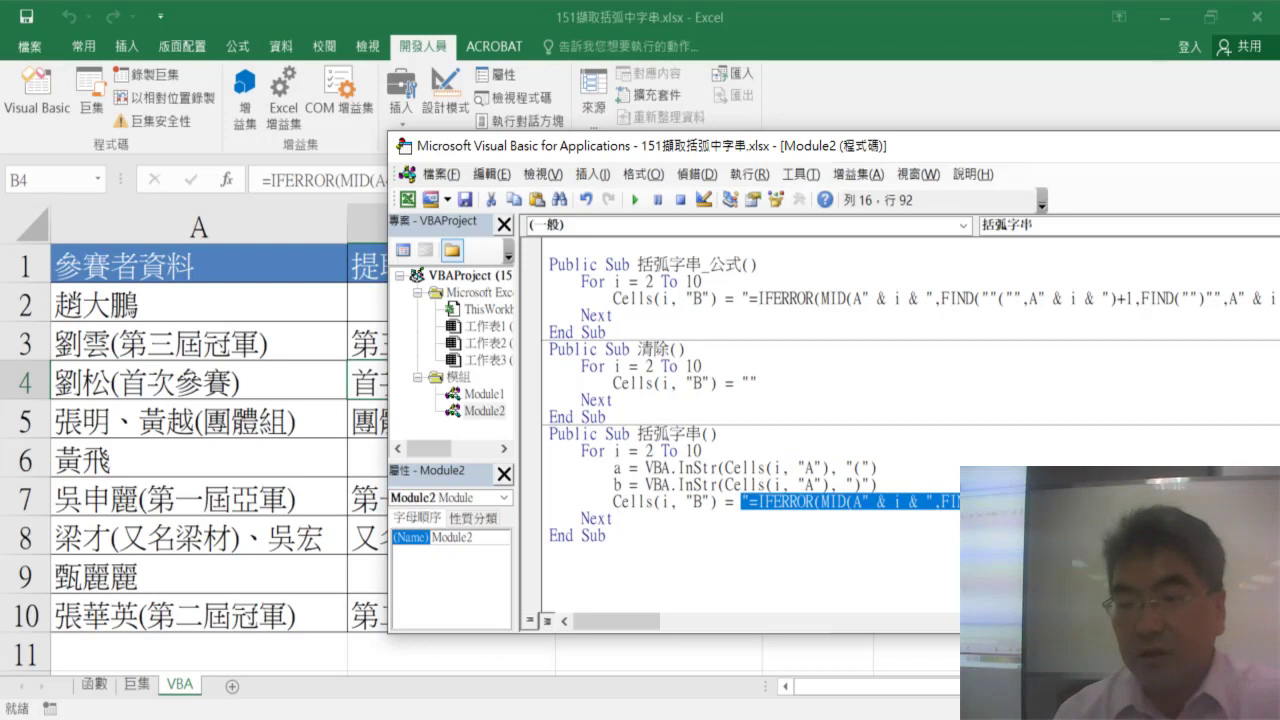
left_click(741, 502)
key("Delete")
key("Delete")
key("Delete")
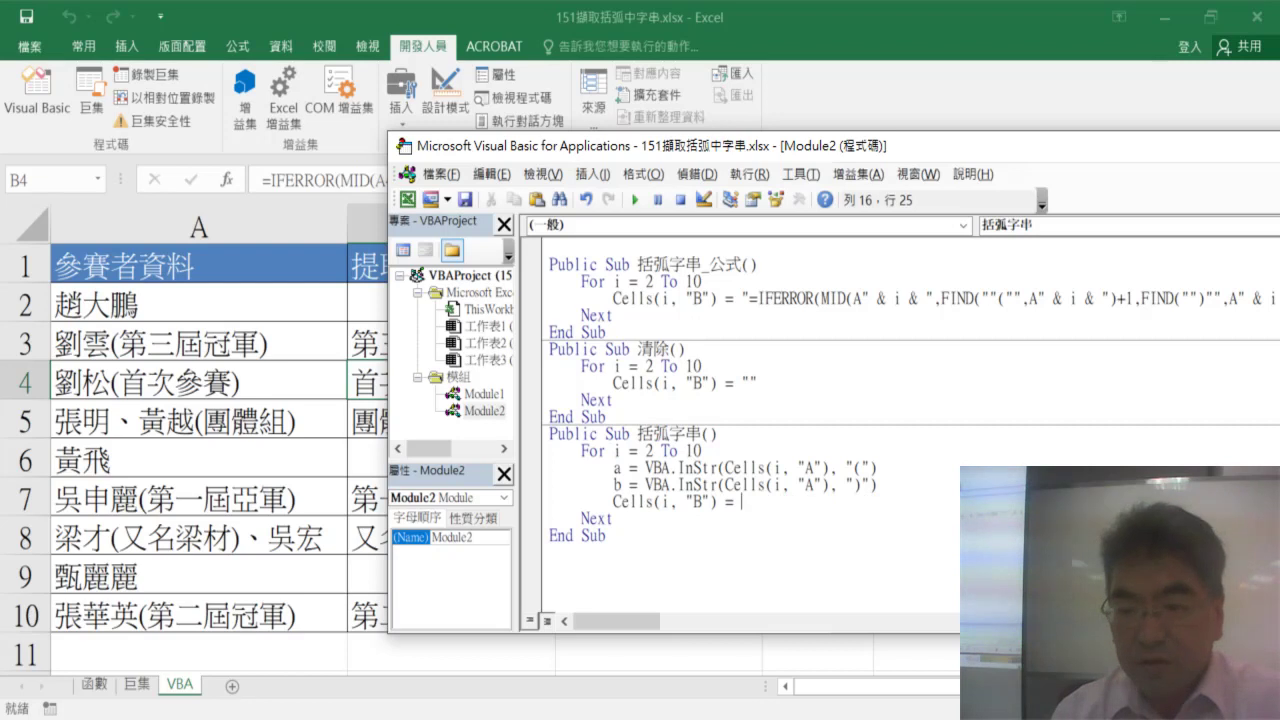
Step: Begin a vba.Mid( call on the Cells(i, "B") line, taking Cells(i, "A") as its text
type("vba")
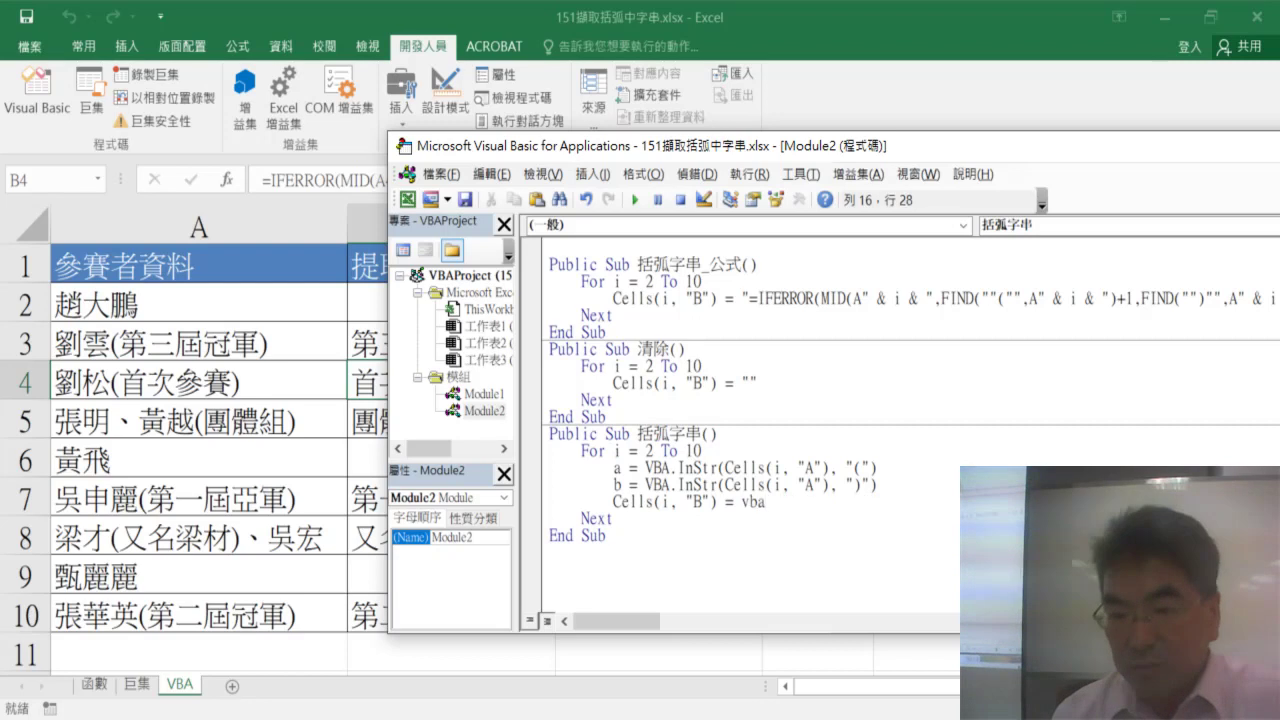
type(".mi")
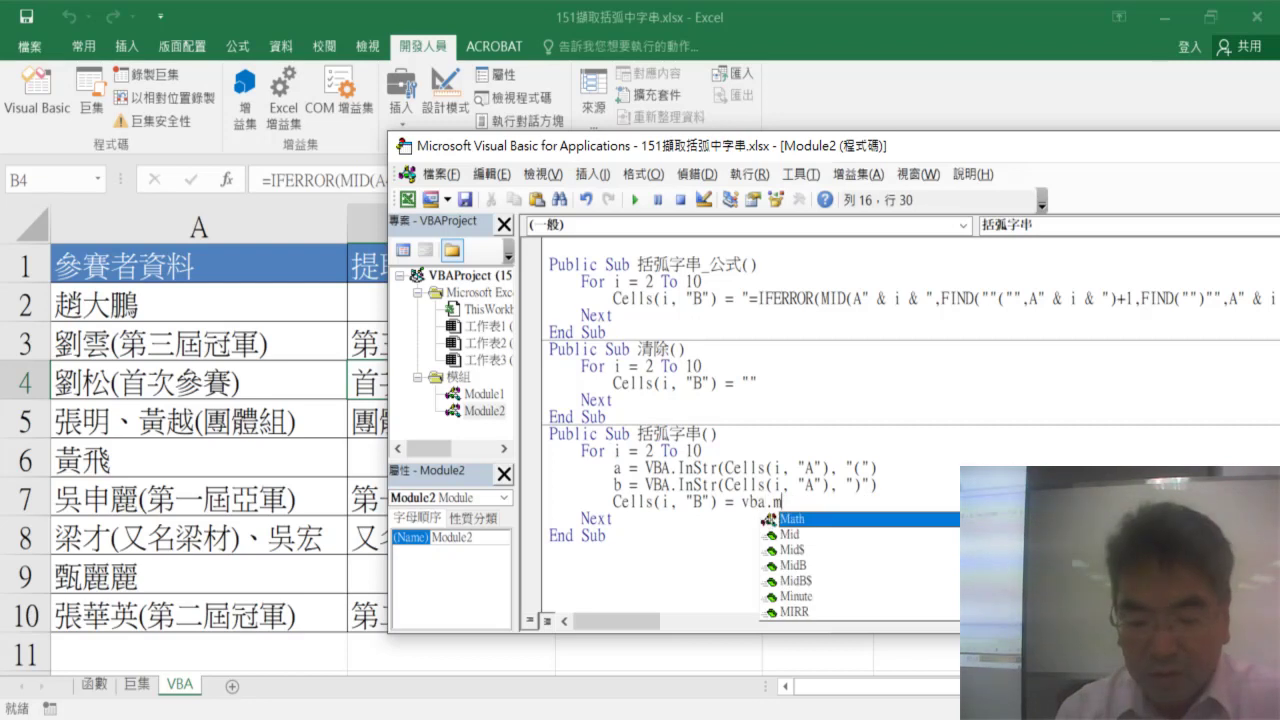
type("d")
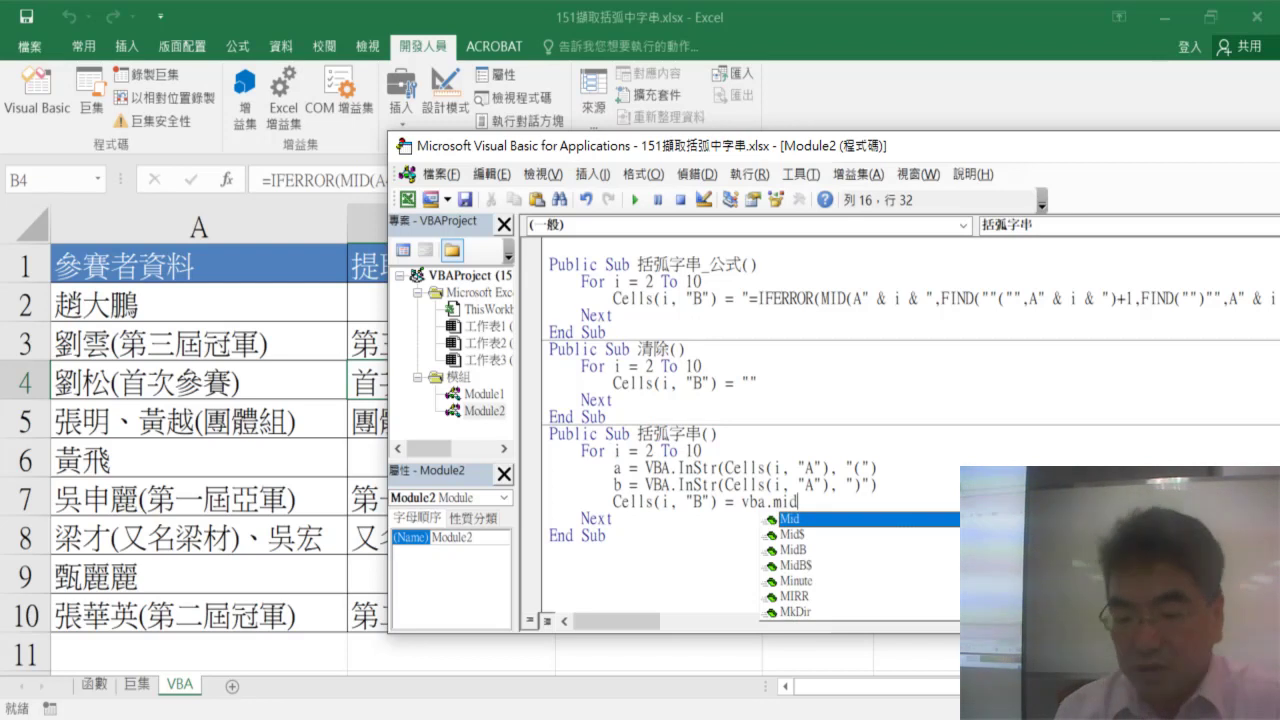
type("(")
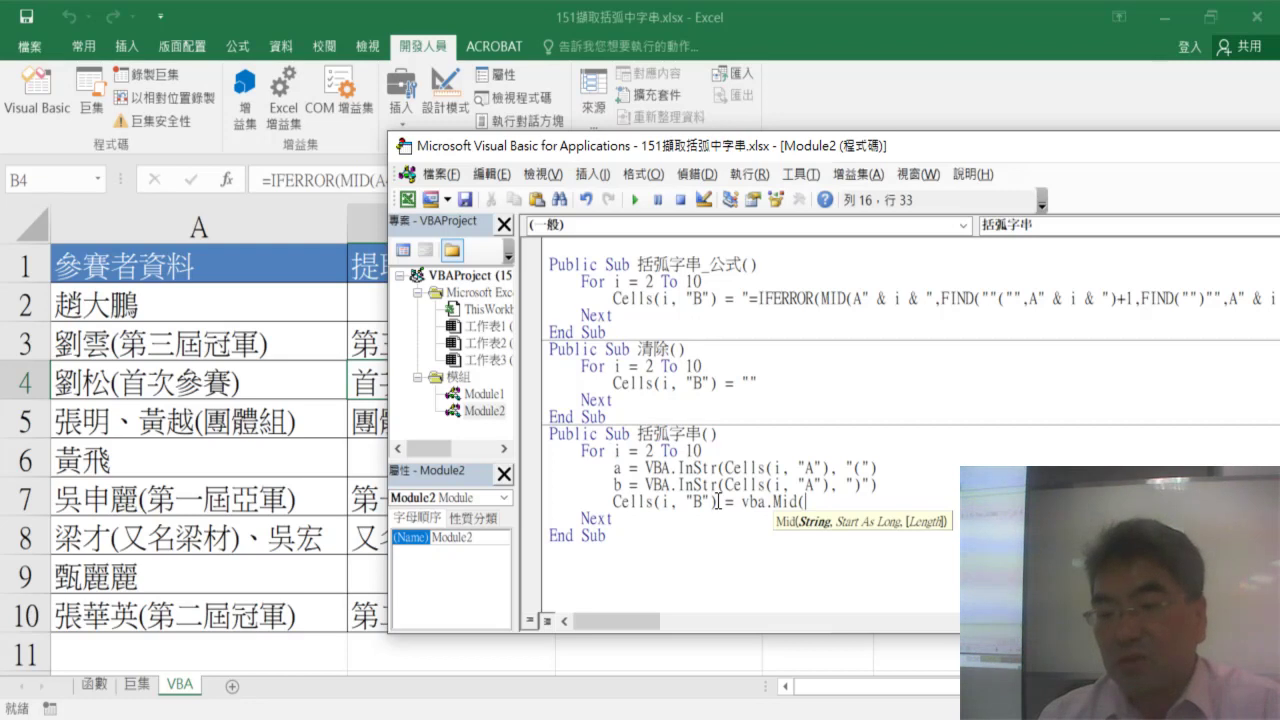
left_click_drag(717, 502, 614, 503)
key("ctrl+c")
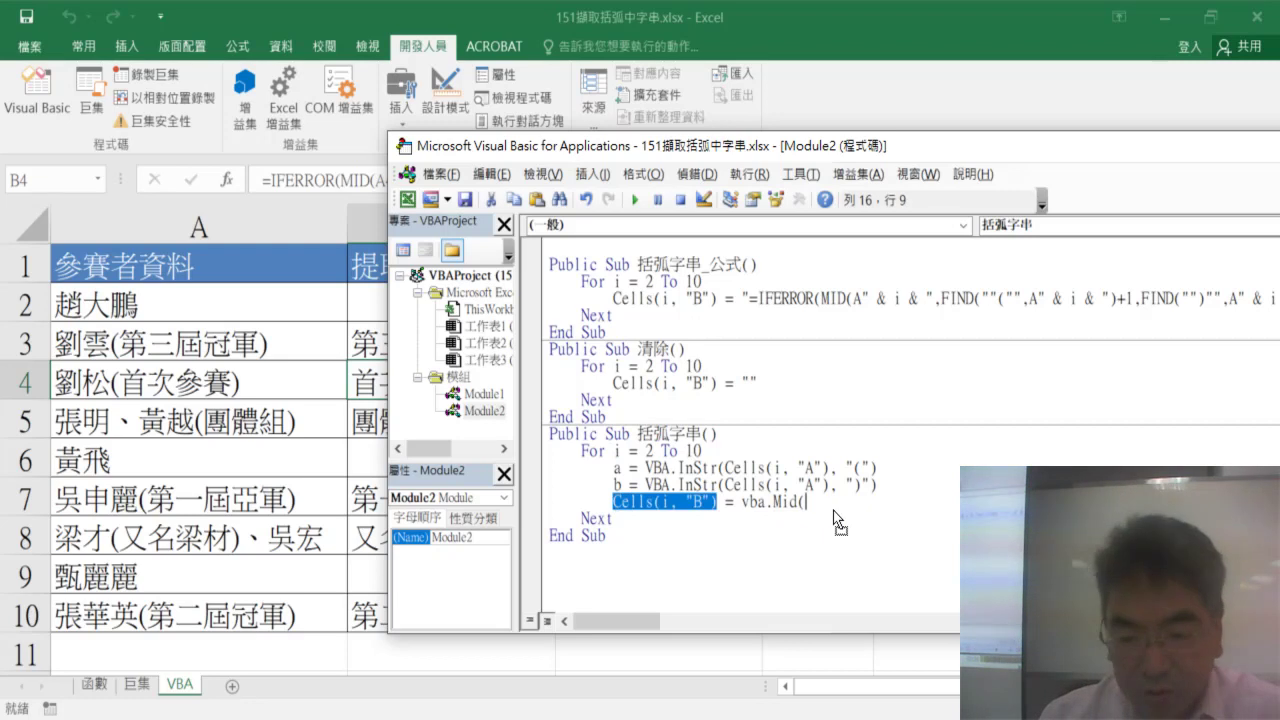
left_click(874, 502)
key("ctrl+v")
double_click(884, 502)
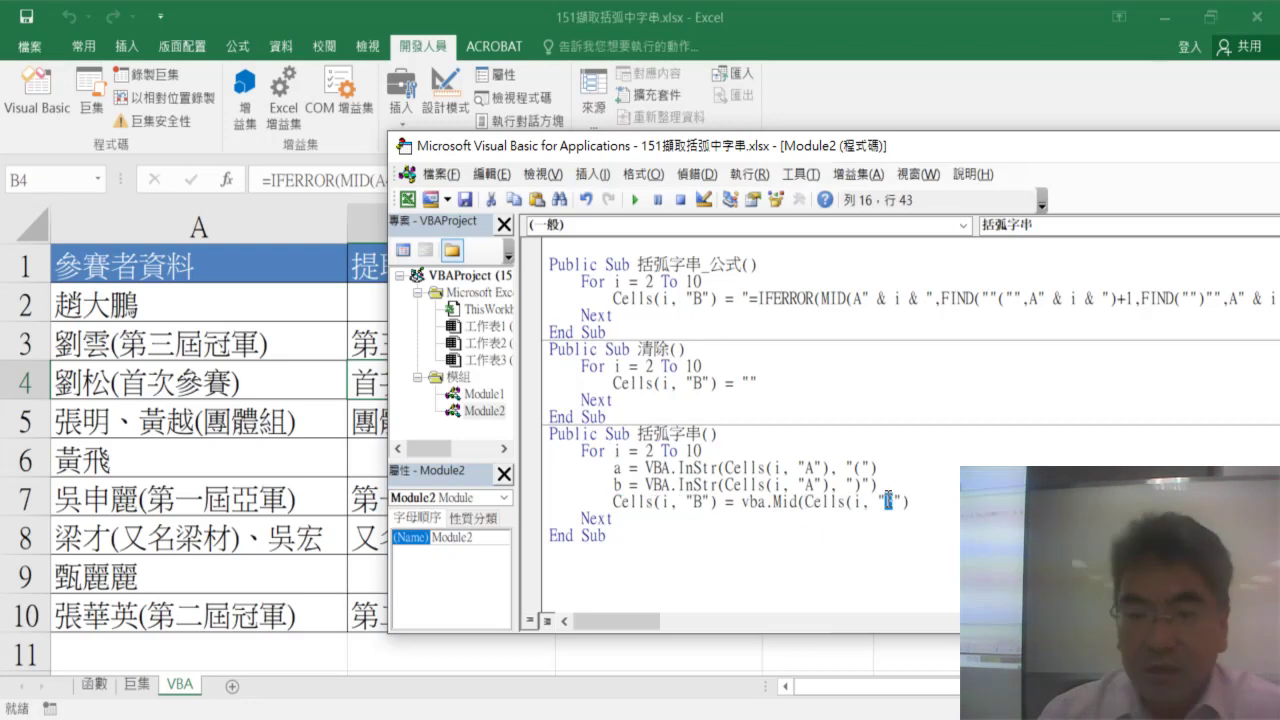
type("A")
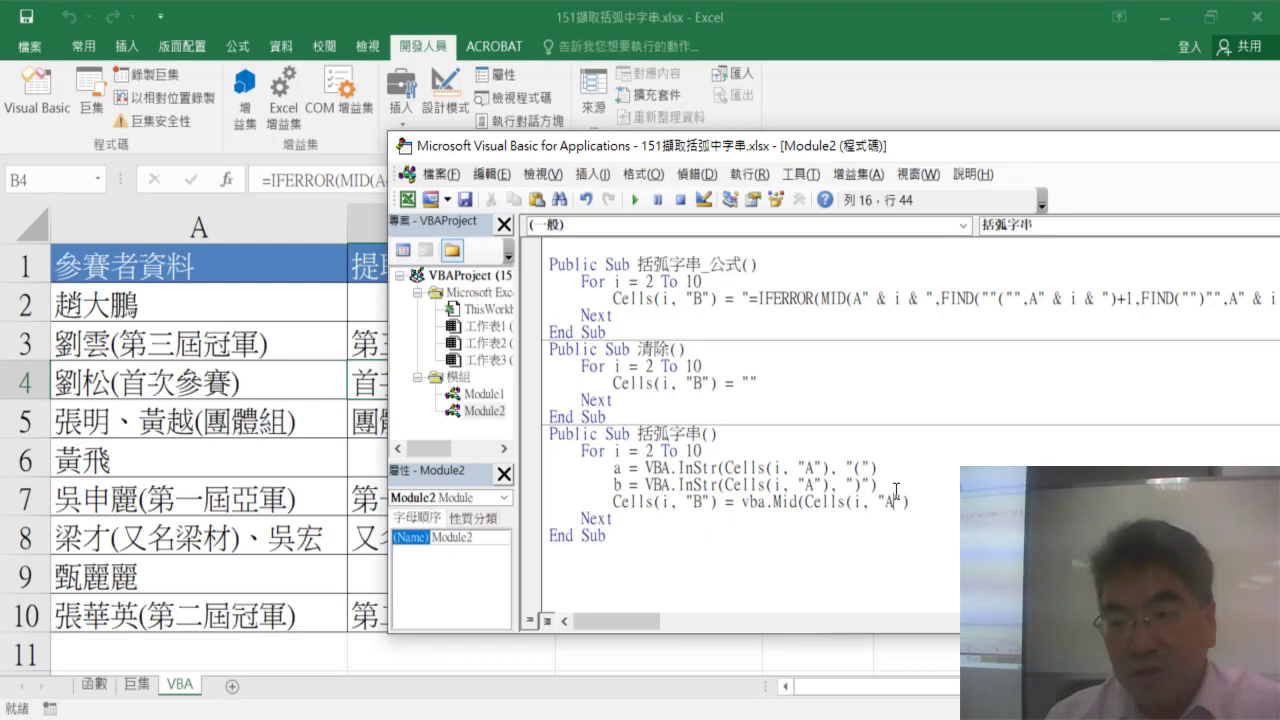
Step: Add the a+1 start and b-a-1 length arguments and close the Mid call
left_click(928, 500)
type(",")
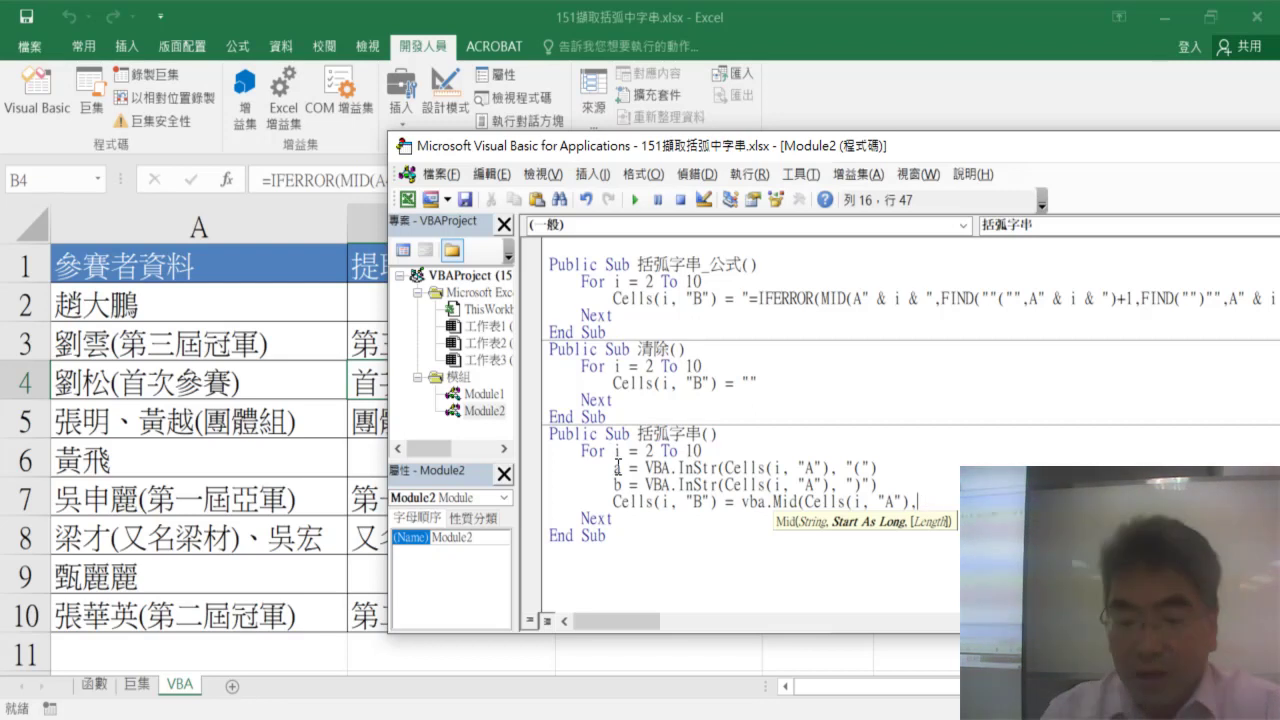
type("a")
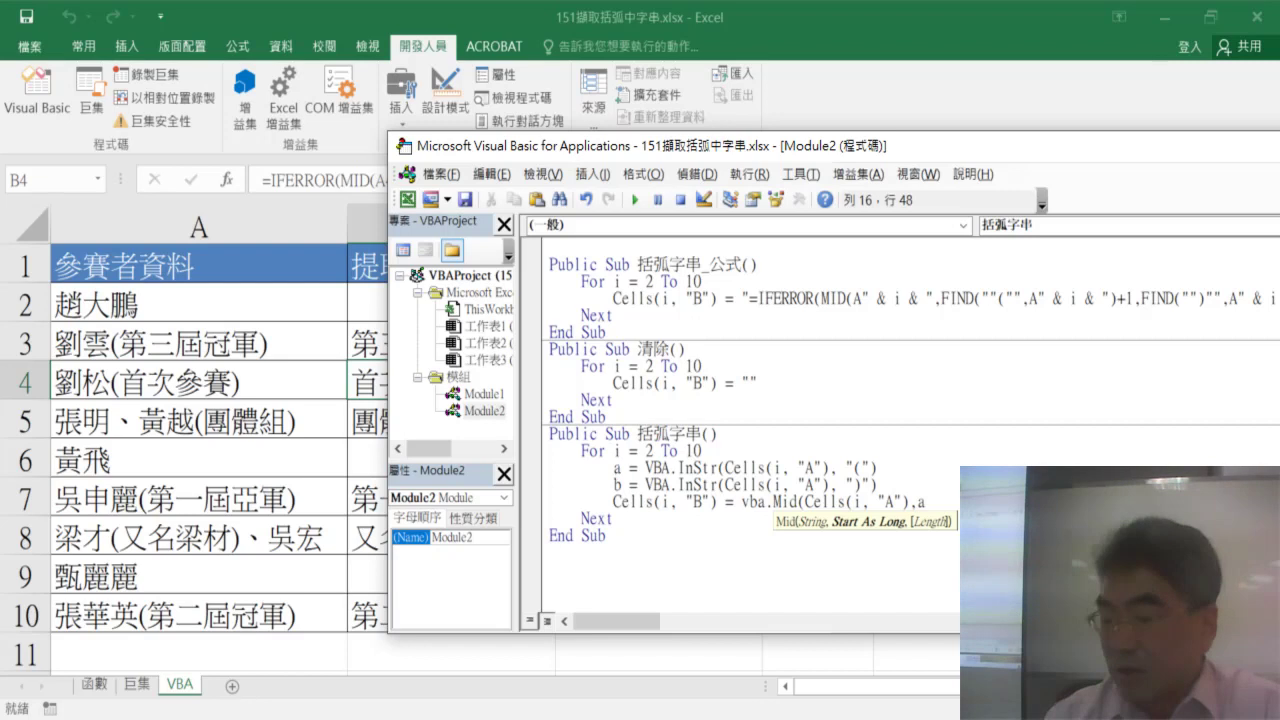
type("+1")
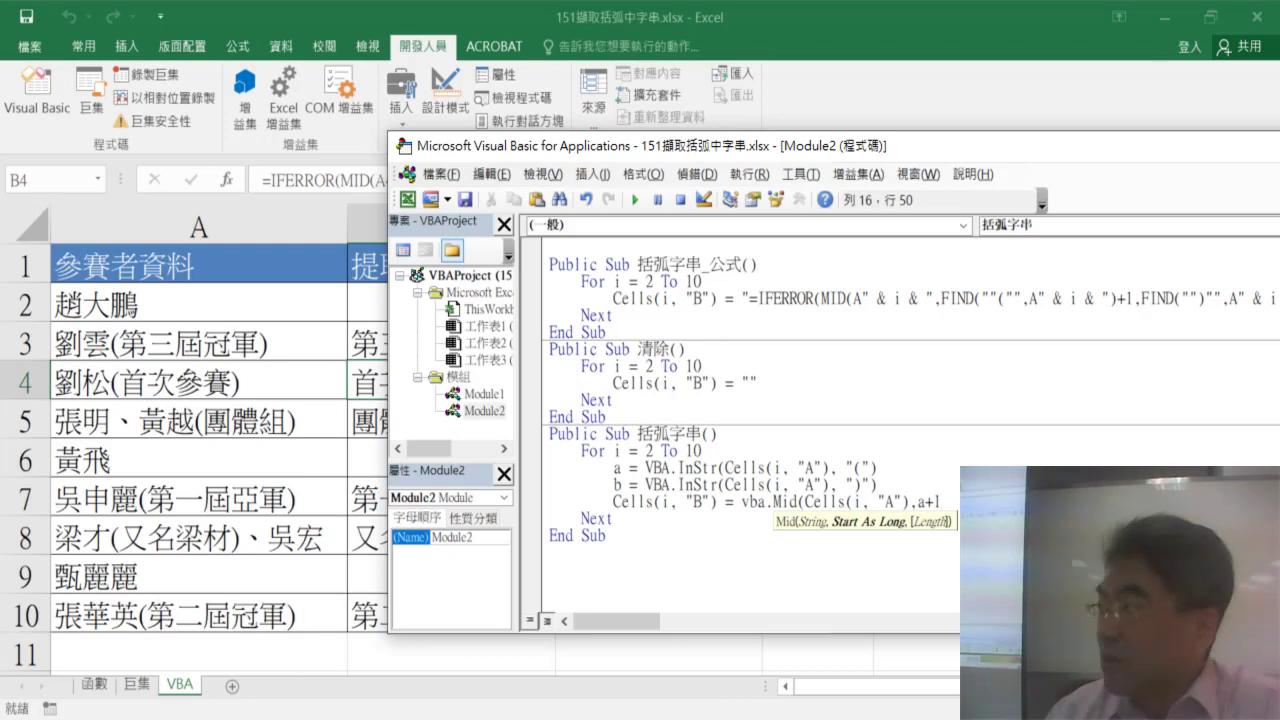
type(",")
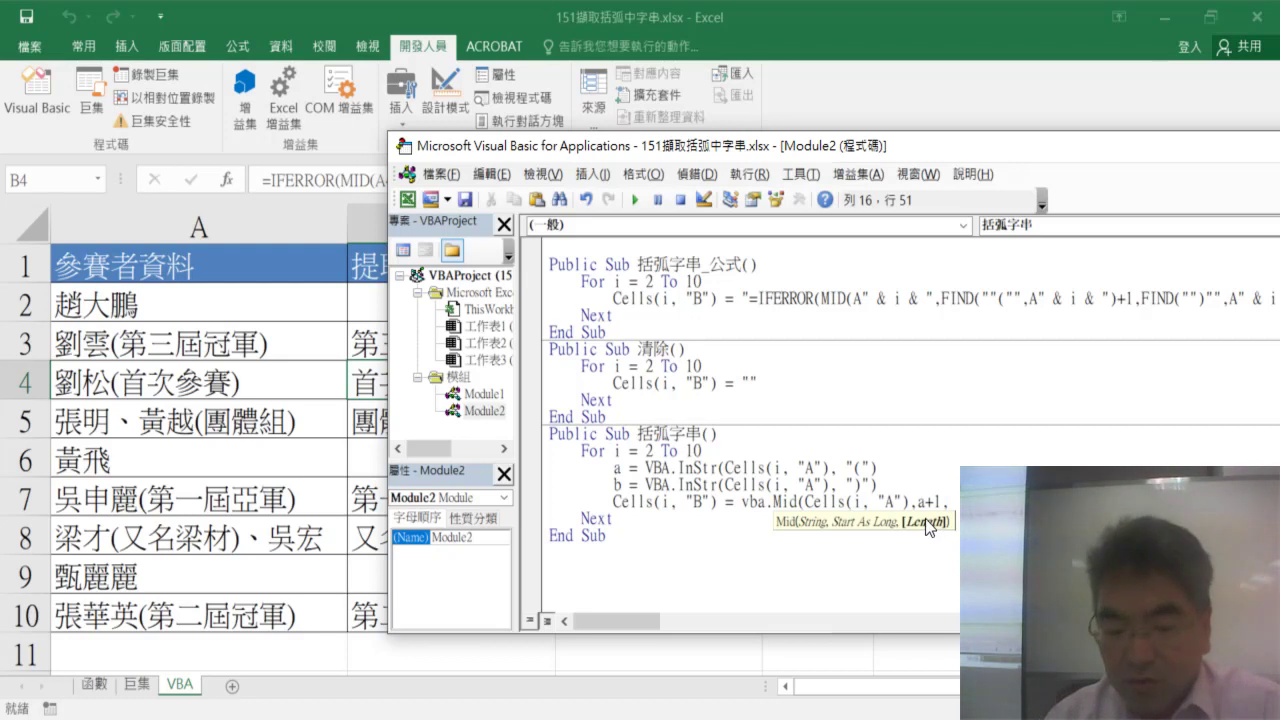
type("b")
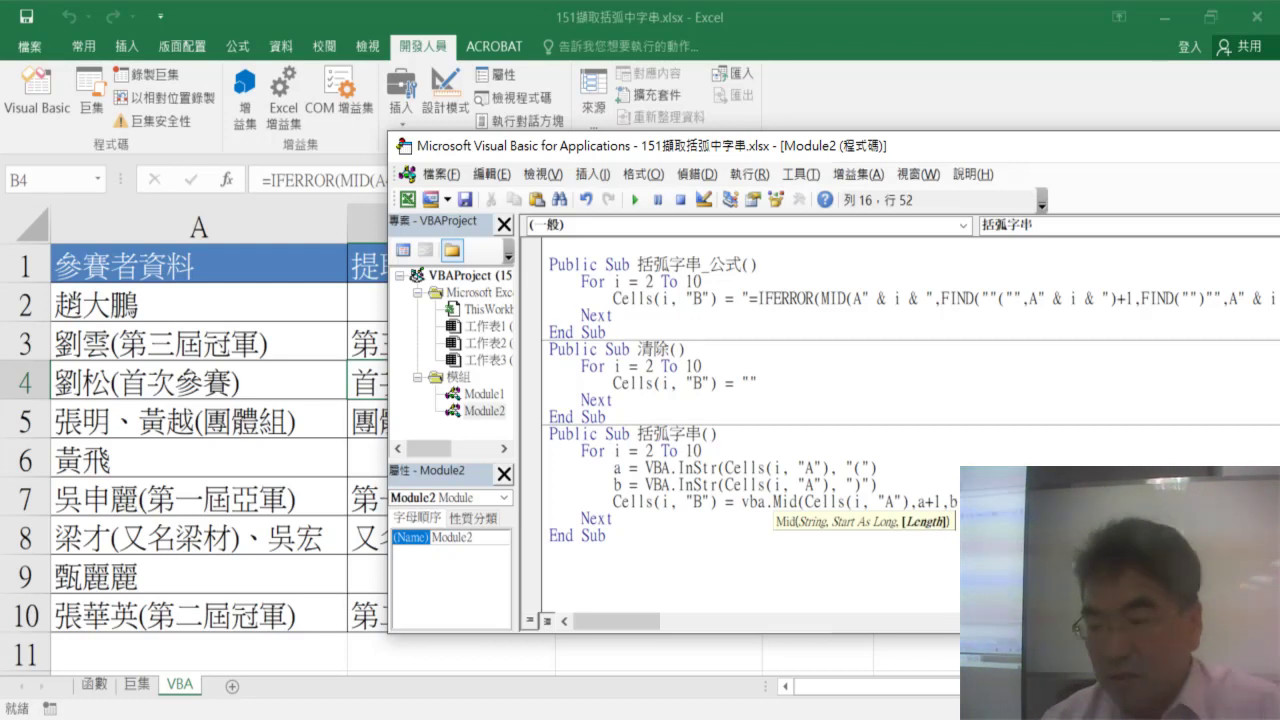
type("-")
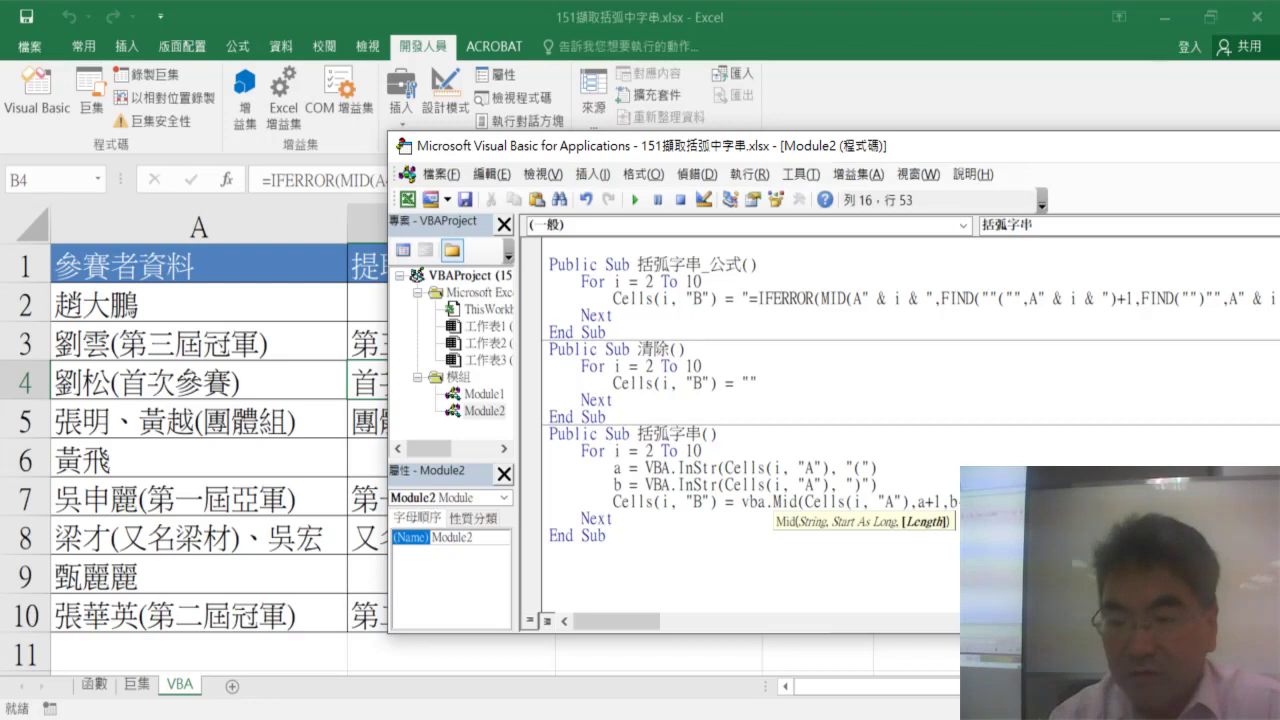
type("a")
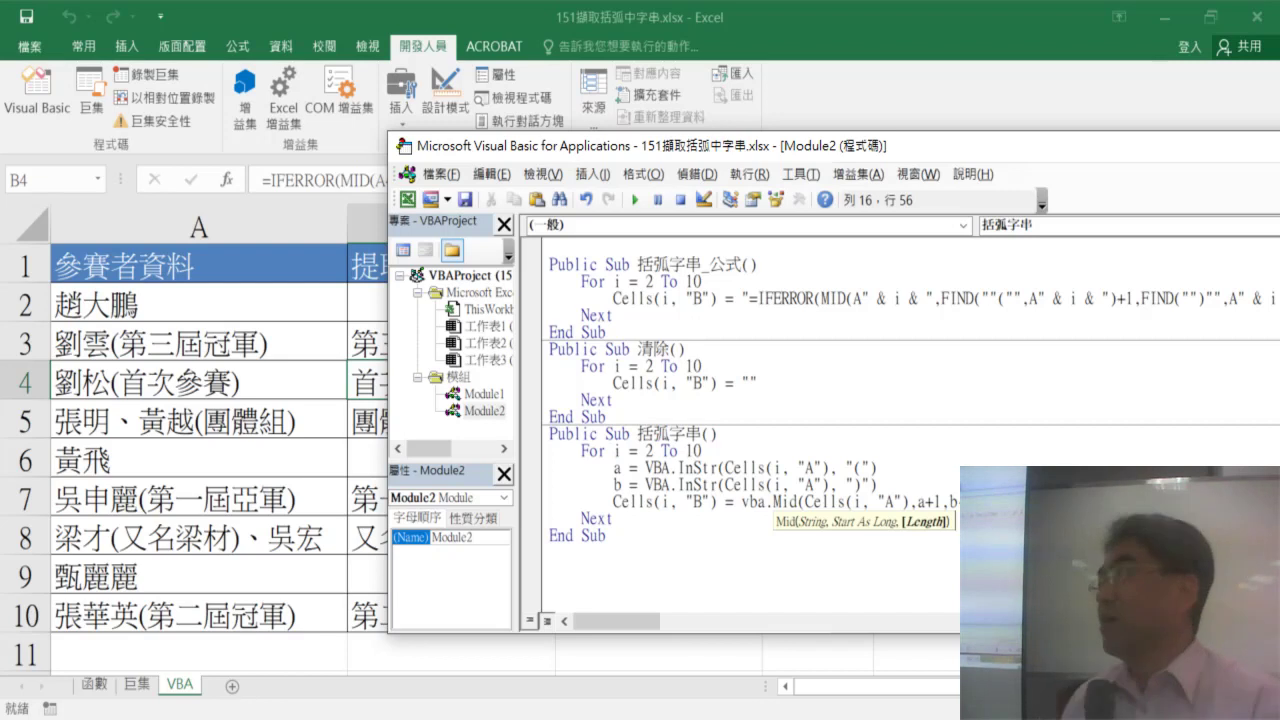
type("-1")
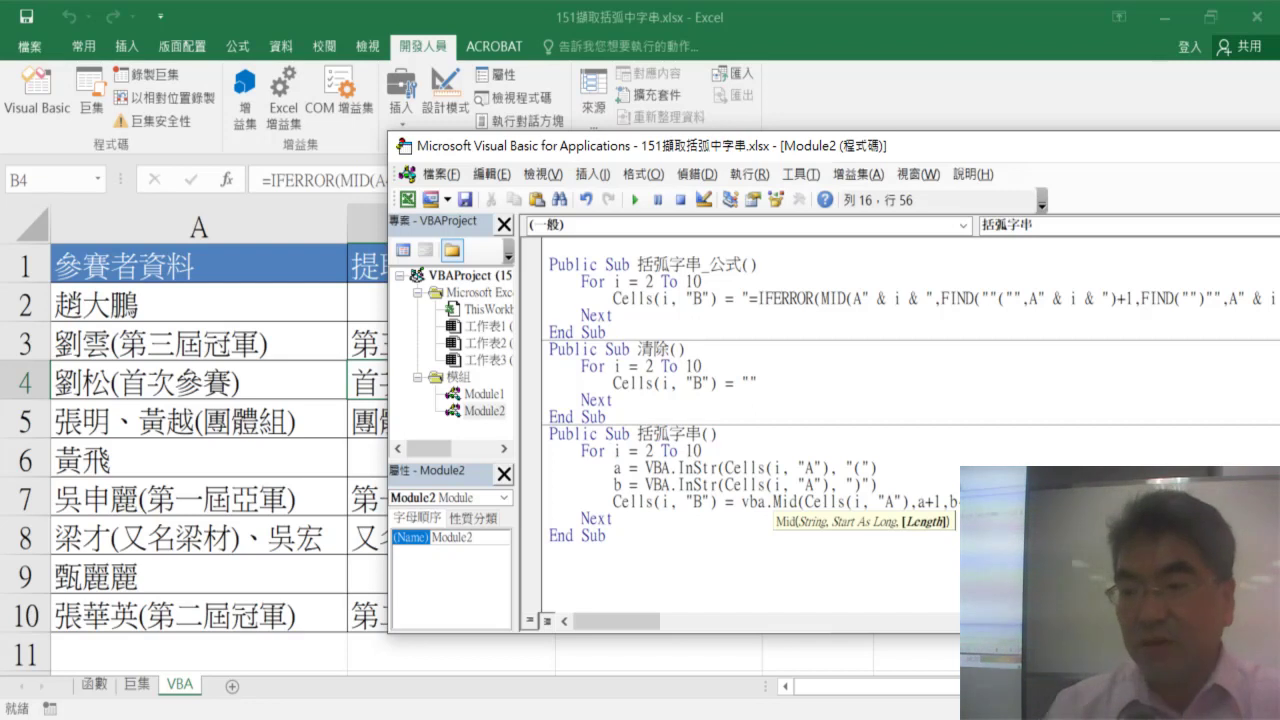
type(")")
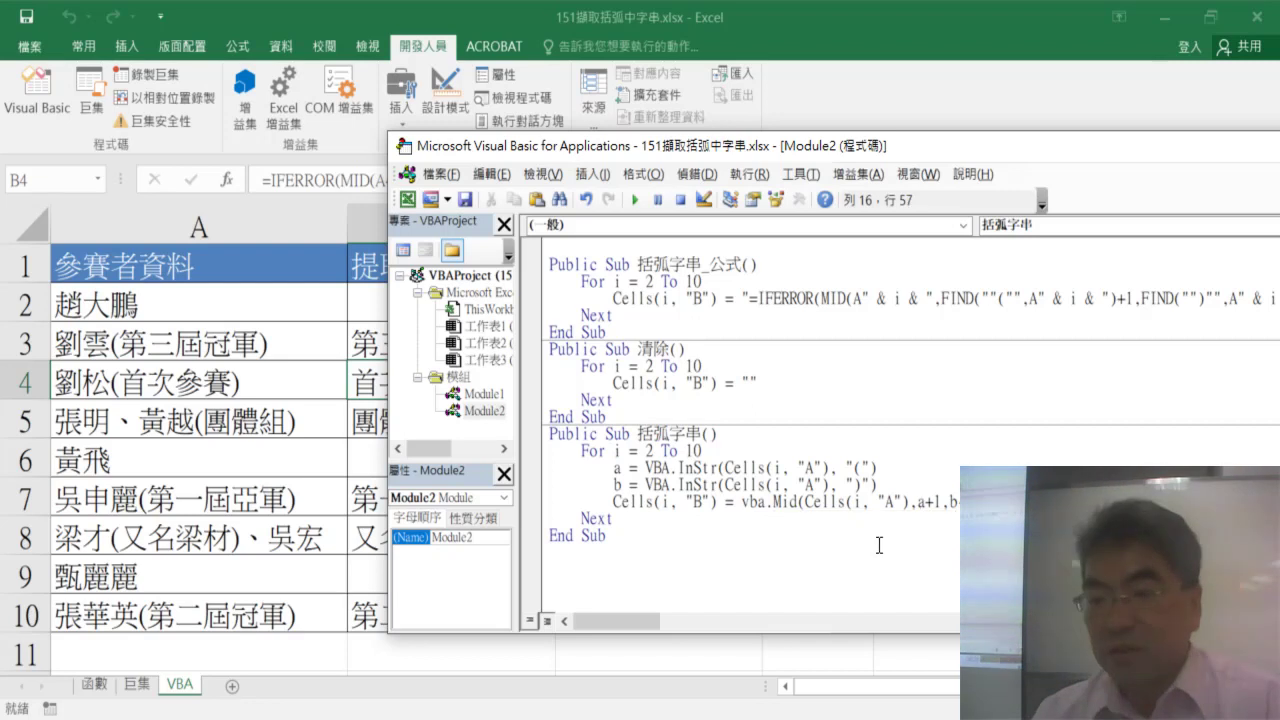
left_click(879, 545)
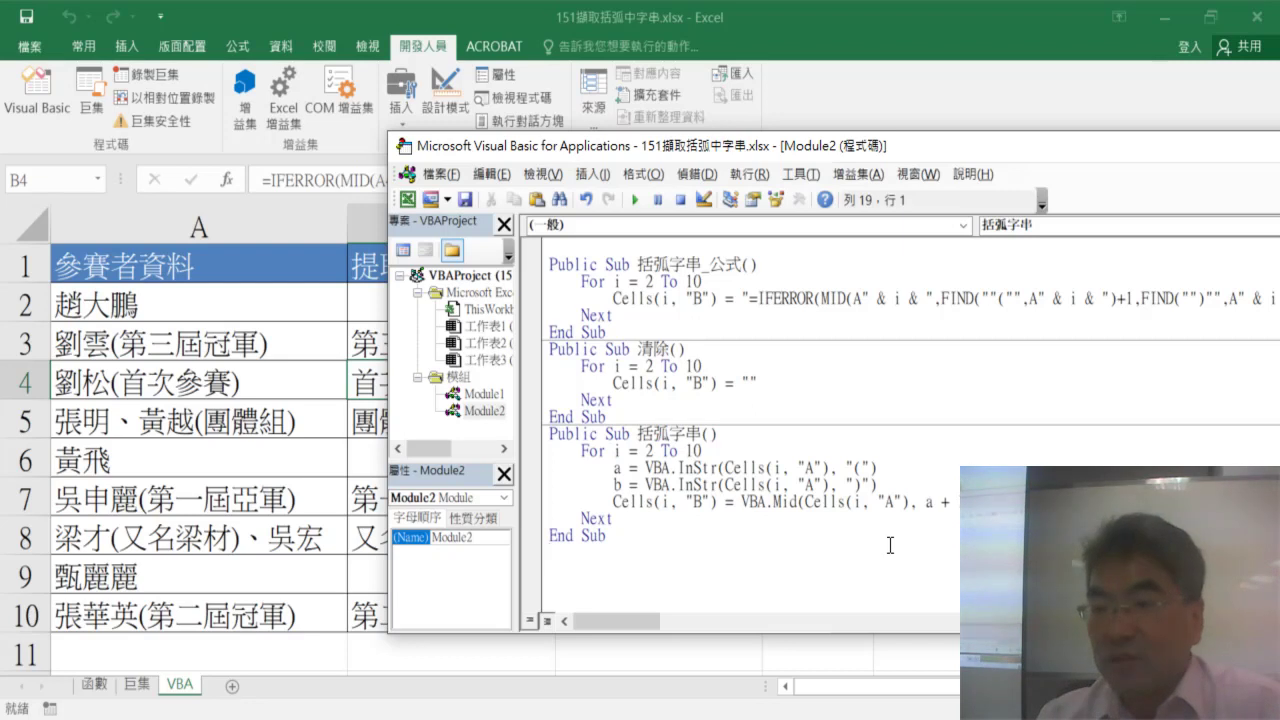
left_click_drag(813, 298, 757, 298)
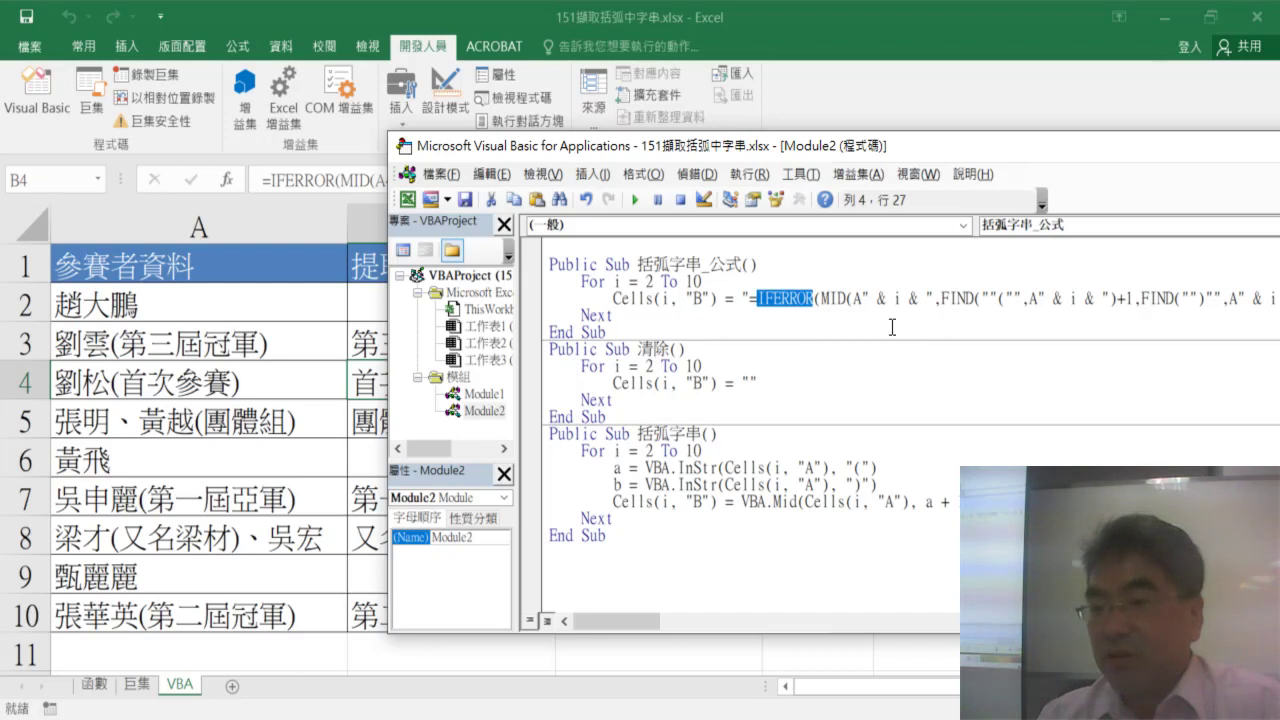
left_click_drag(645, 467, 906, 471)
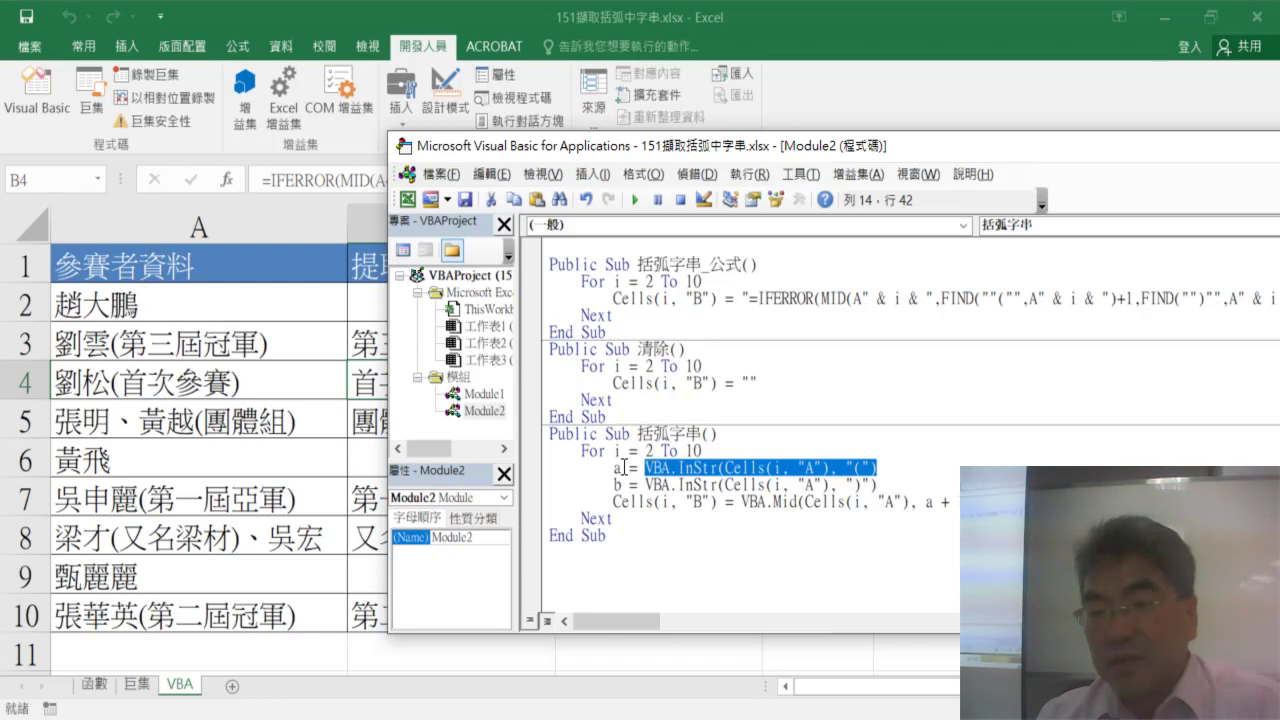
mouse_move(624, 467)
left_mouse_down()
mouse_move(612, 467)
mouse_move(621, 484)
left_mouse_up()
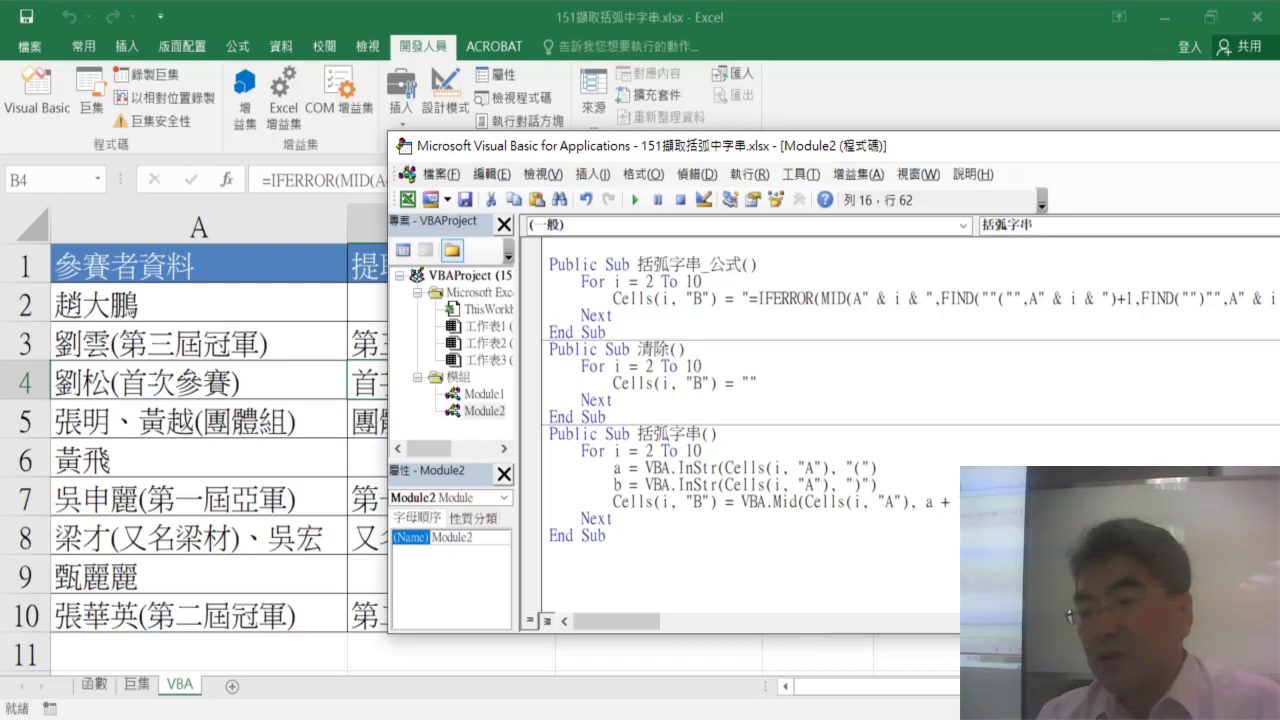
left_click(999, 502)
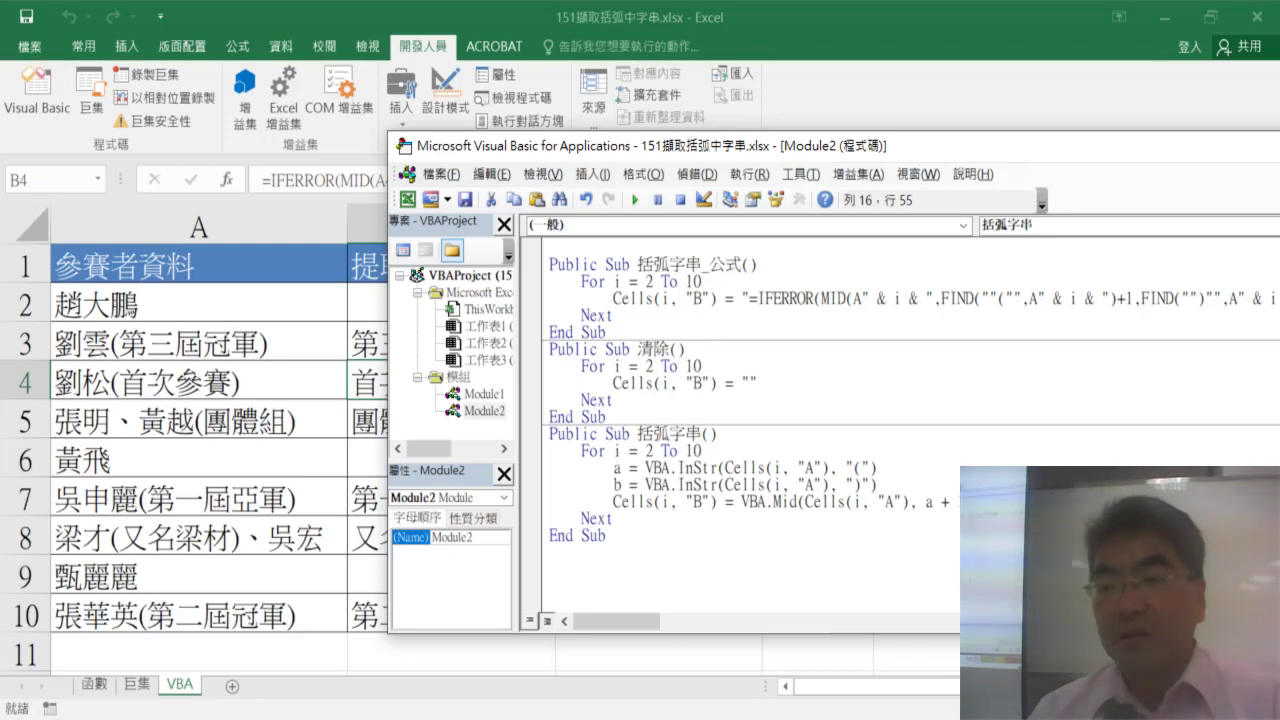
left_click(900, 488)
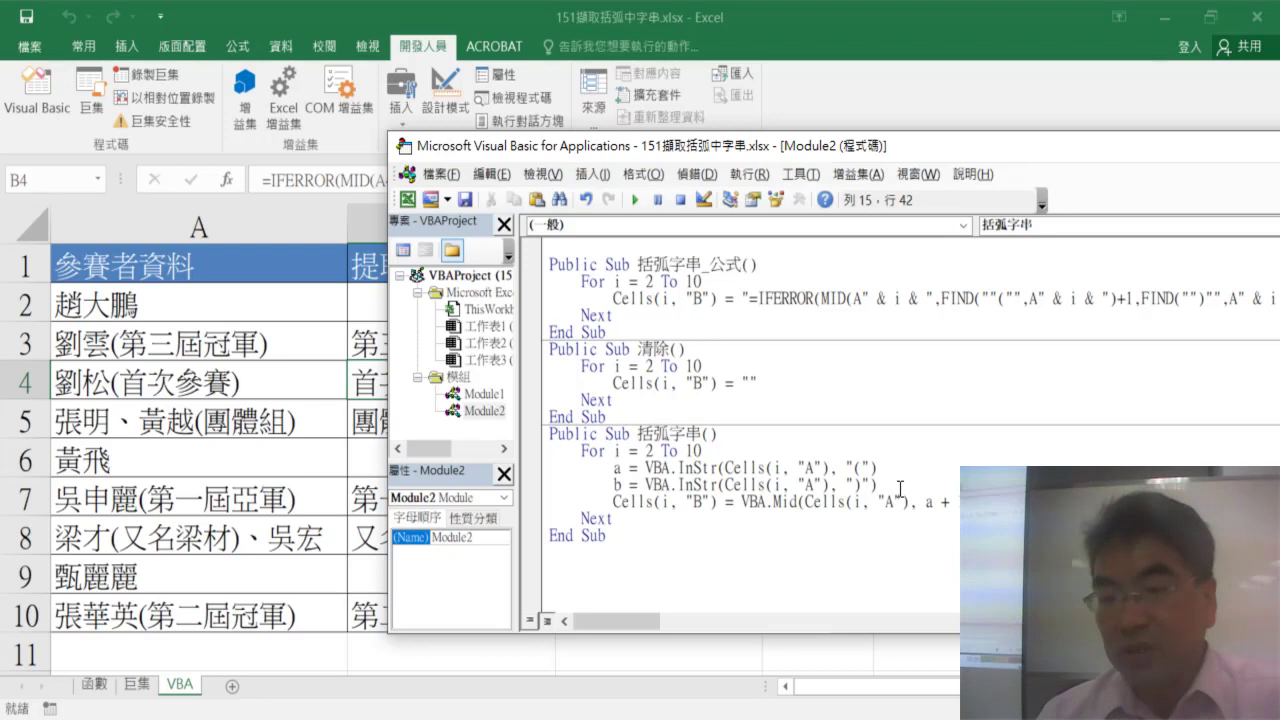
Step: Insert If a <> 0 Then after the b line, indent the Cells assignment, and close with End If
key("Return")
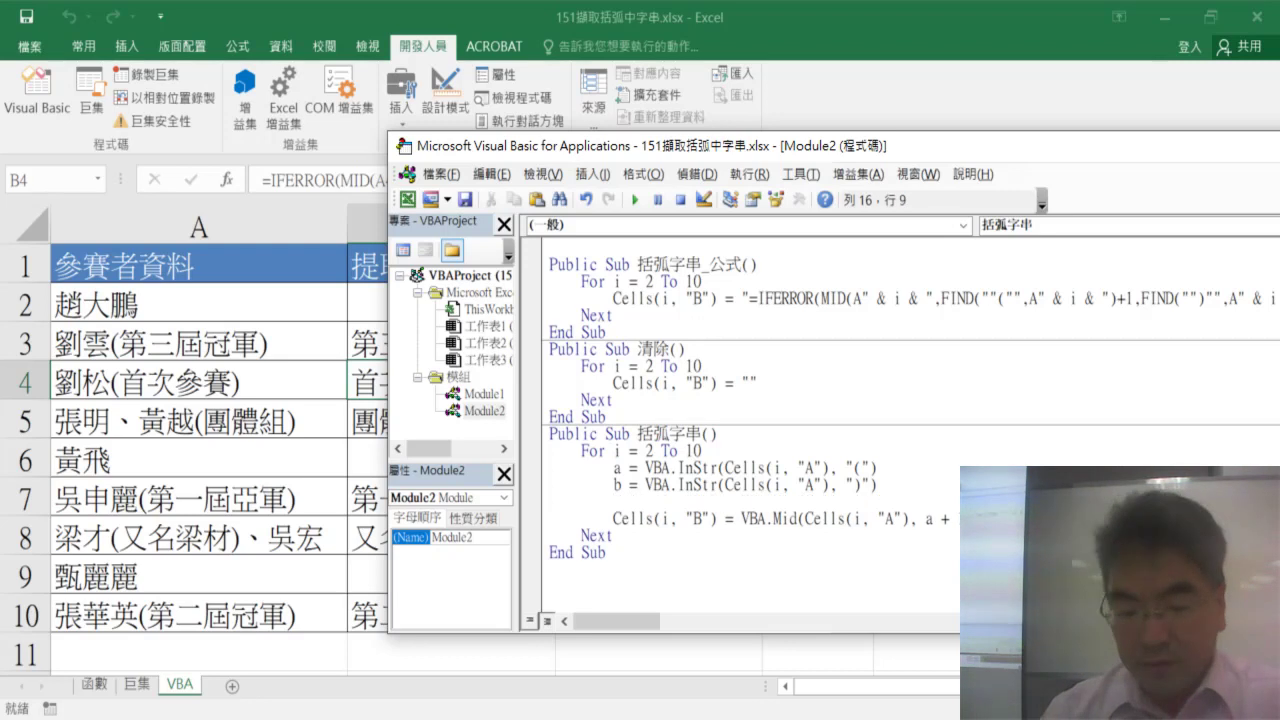
type("i")
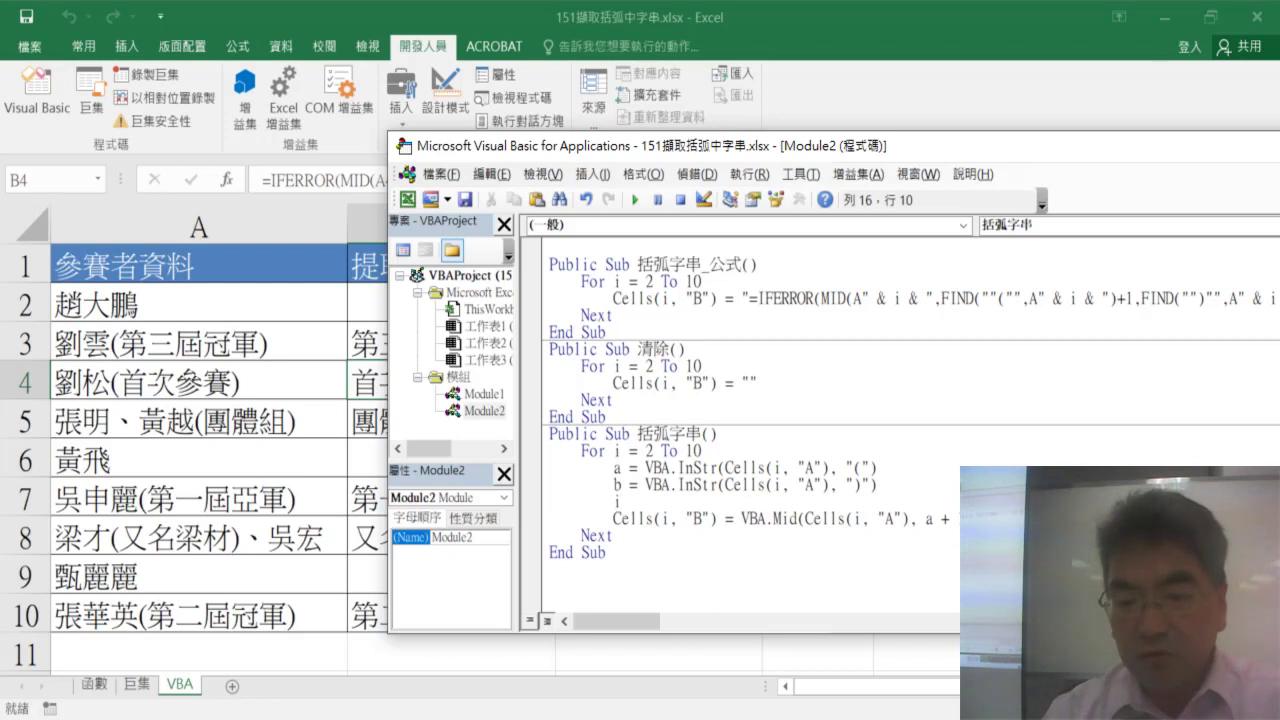
type("f")
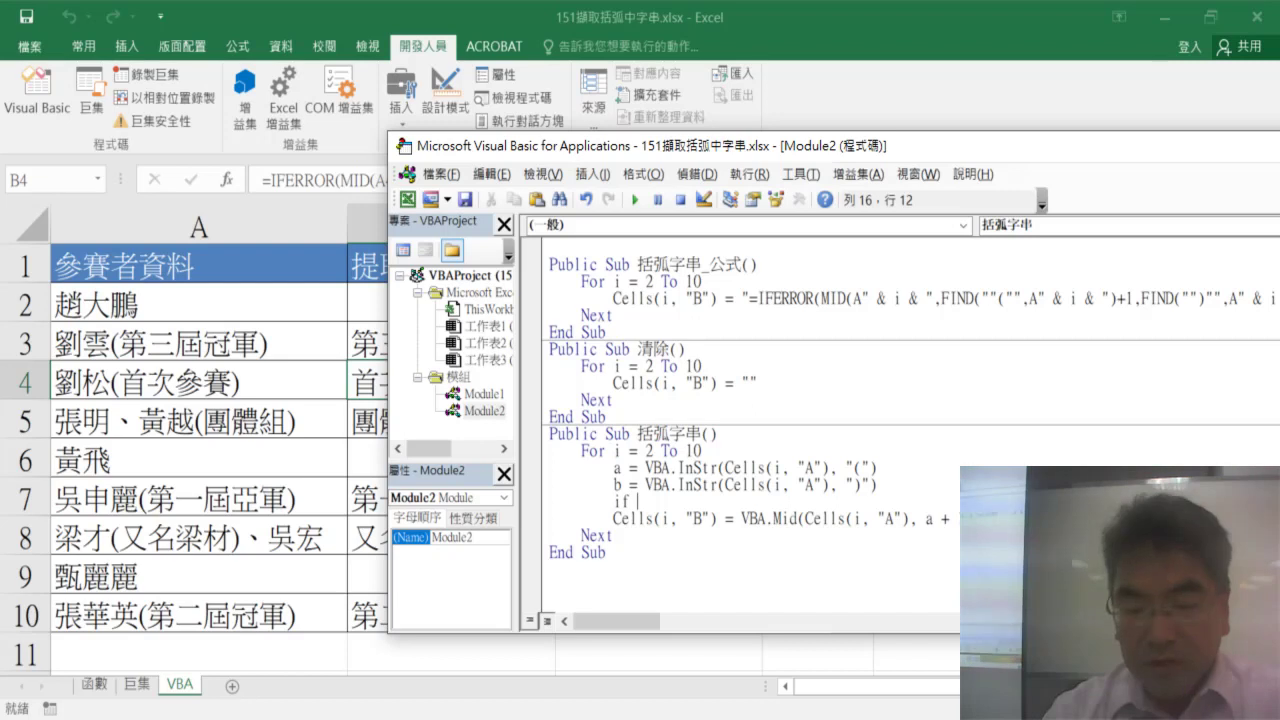
type("a")
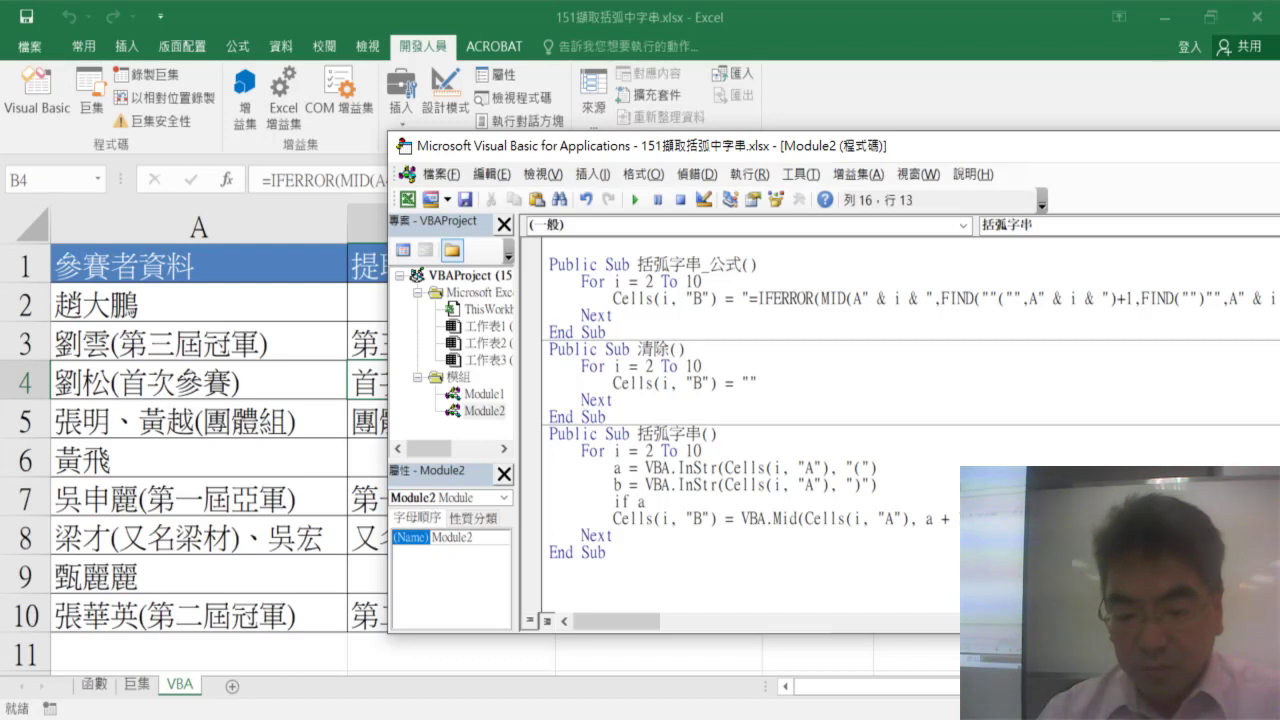
type("=")
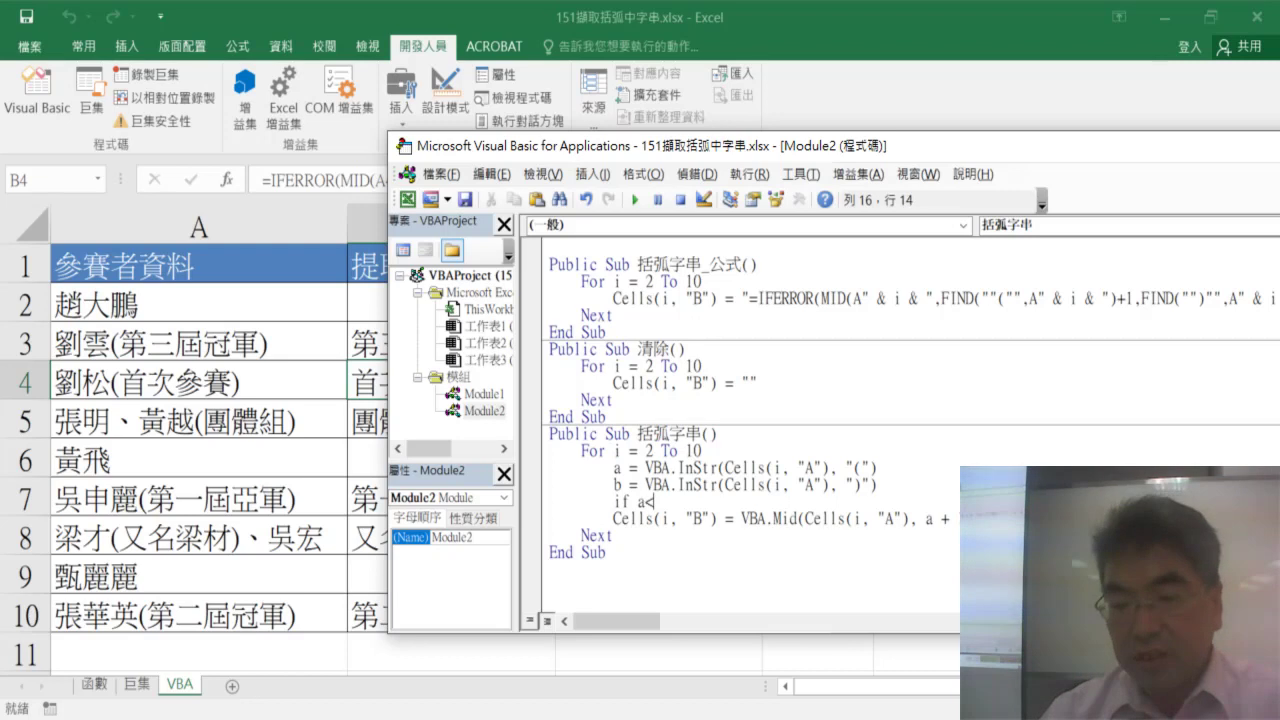
type("0 th")
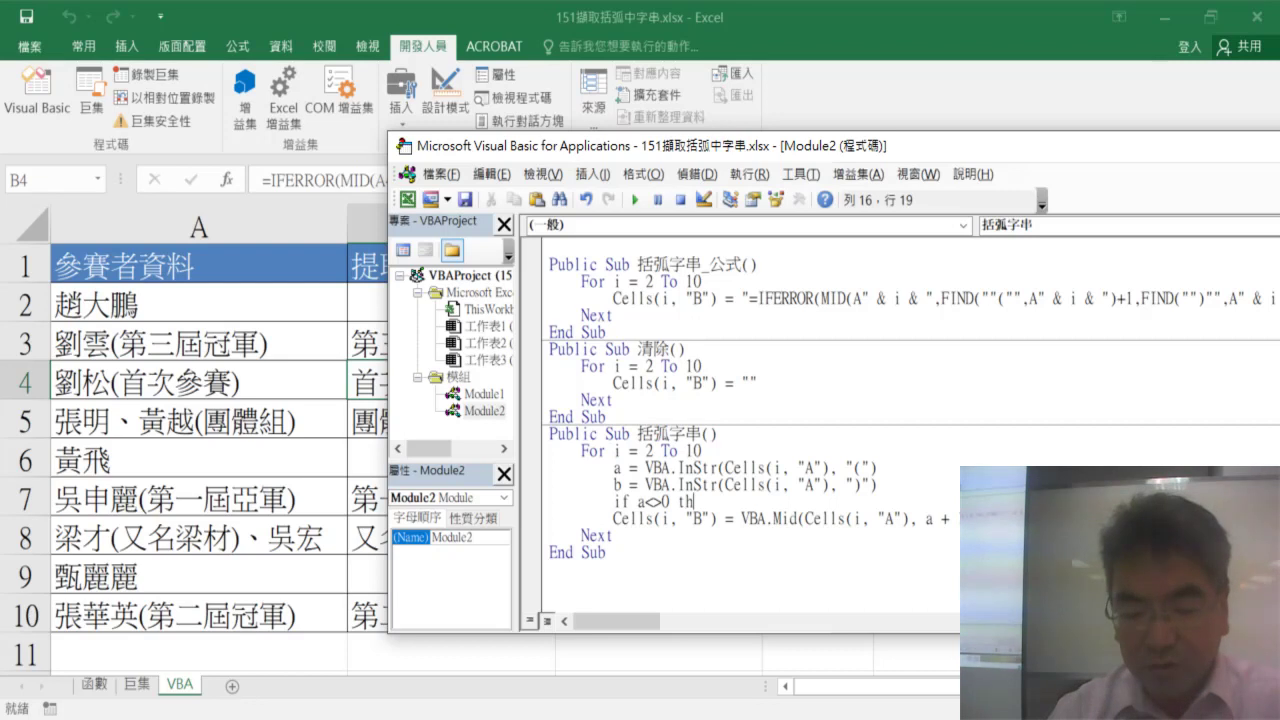
type("en")
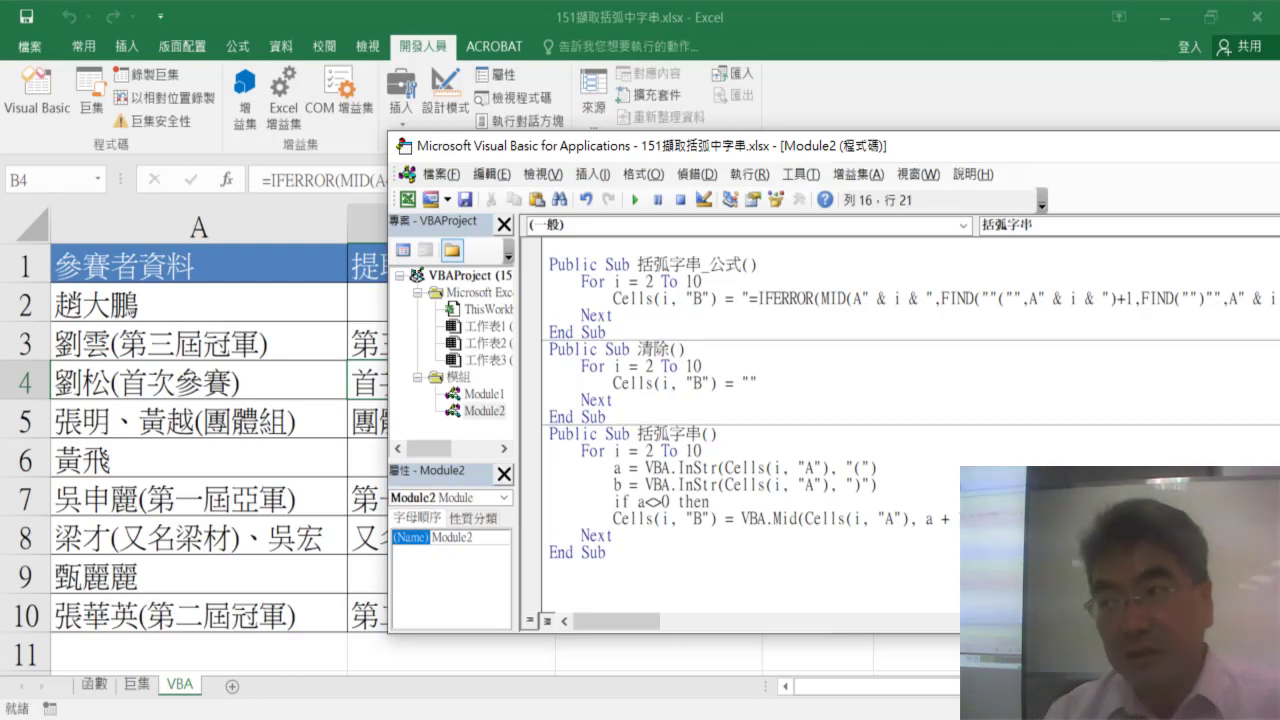
left_click(684, 519)
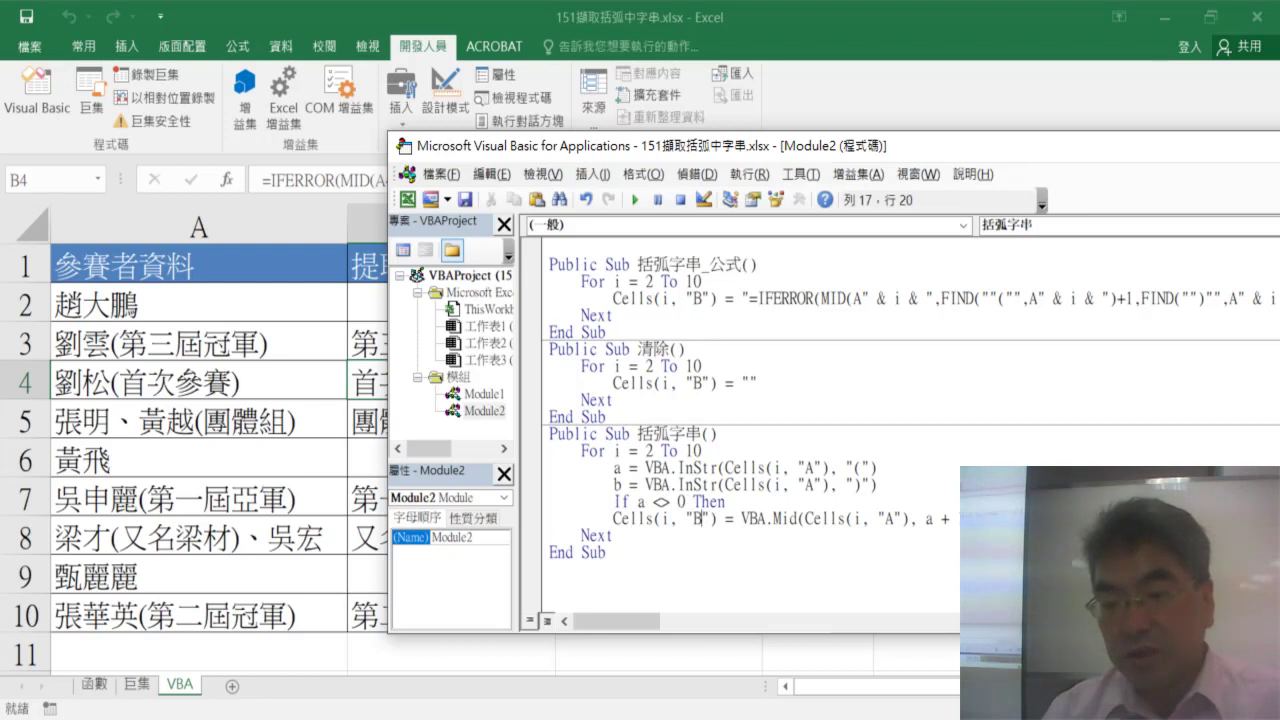
left_click(613, 519)
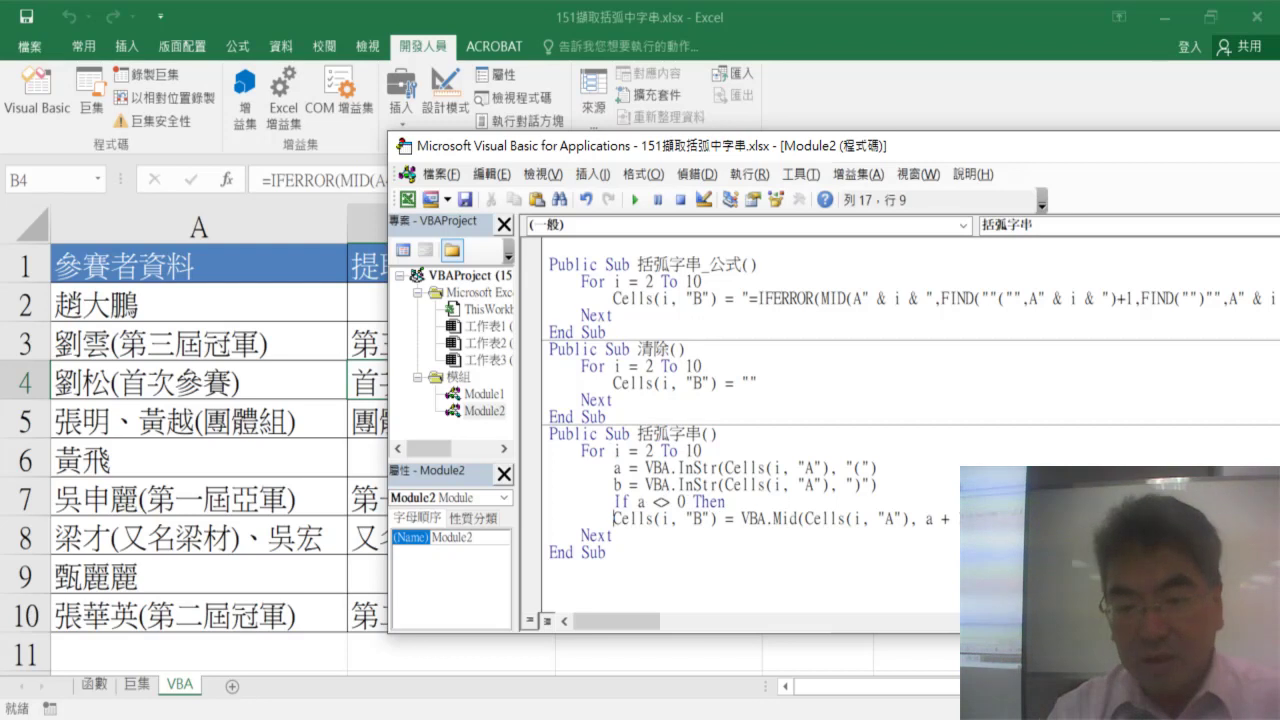
key("Tab")
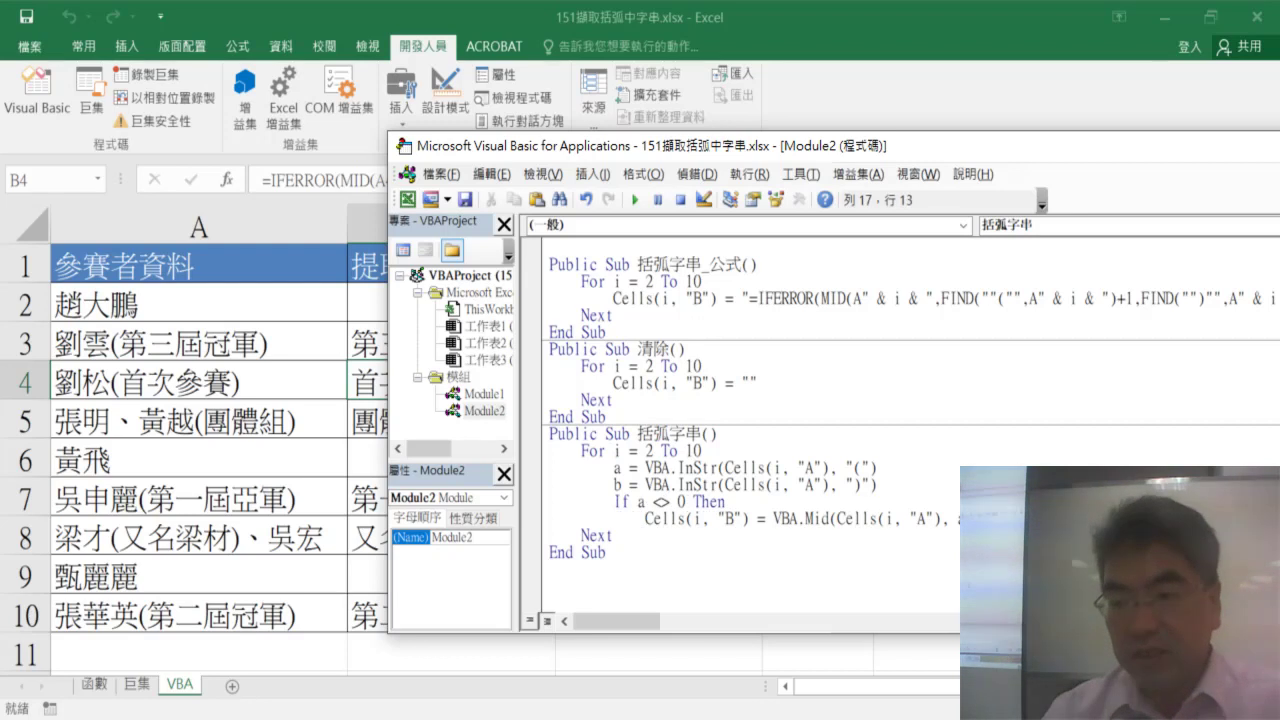
key("End")
key("Return")
key("BackSpace")
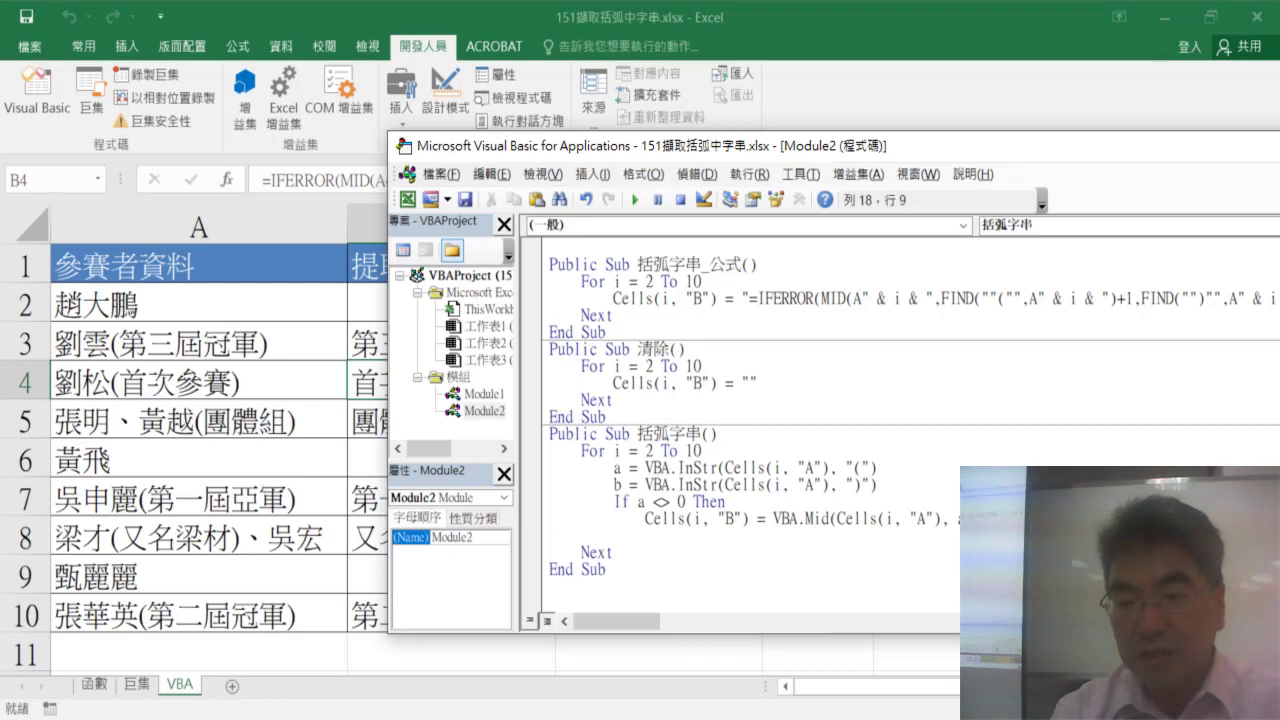
type("end")
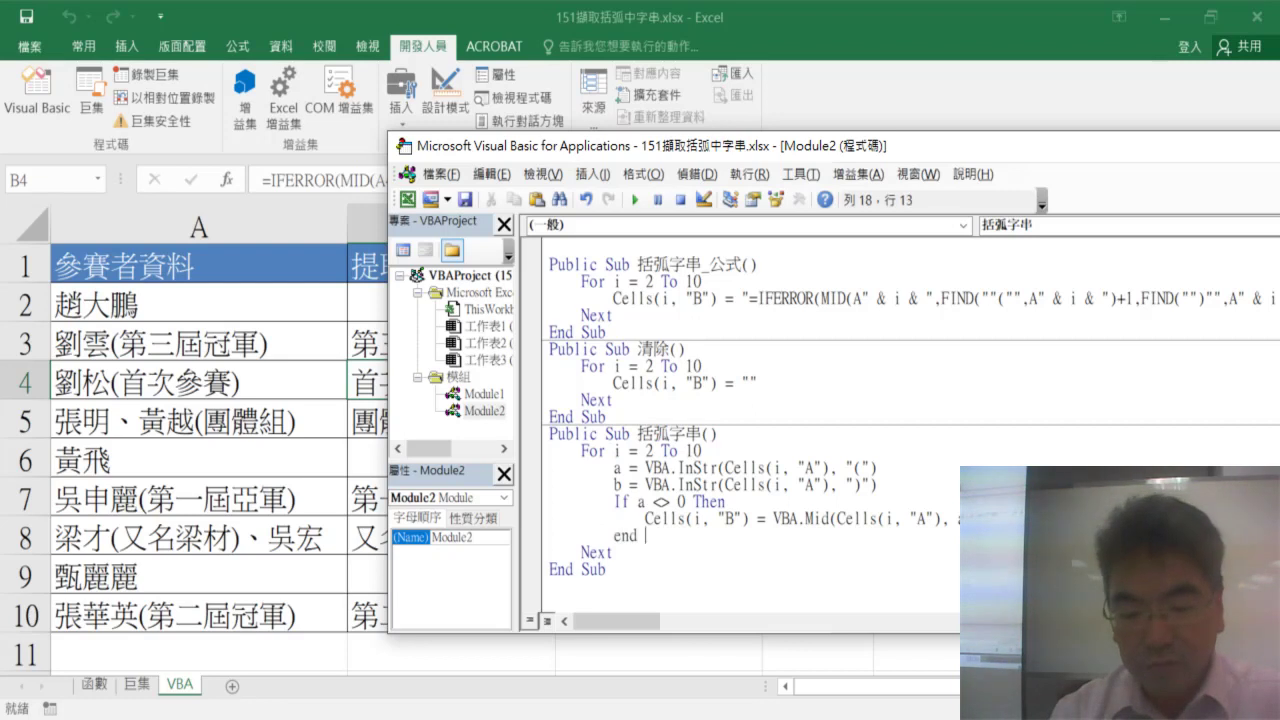
type(" if")
key("Up")
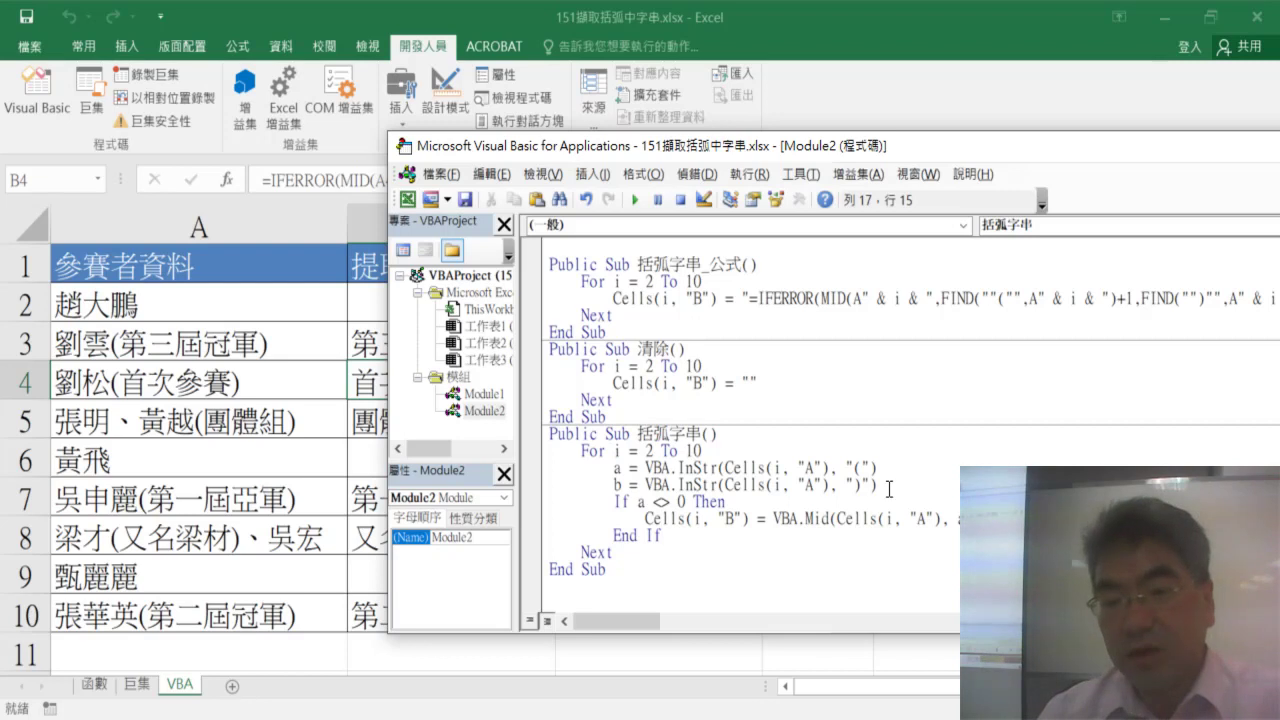
left_click_drag(615, 500, 730, 500)
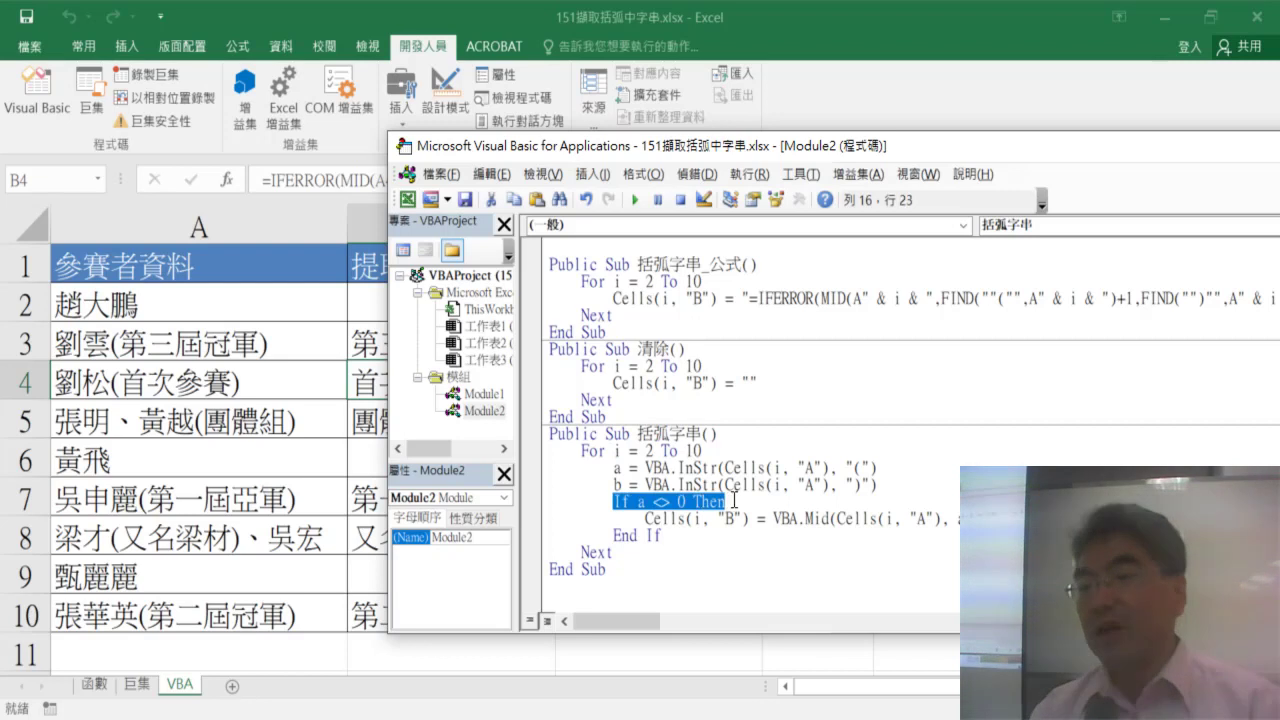
left_click(646, 502)
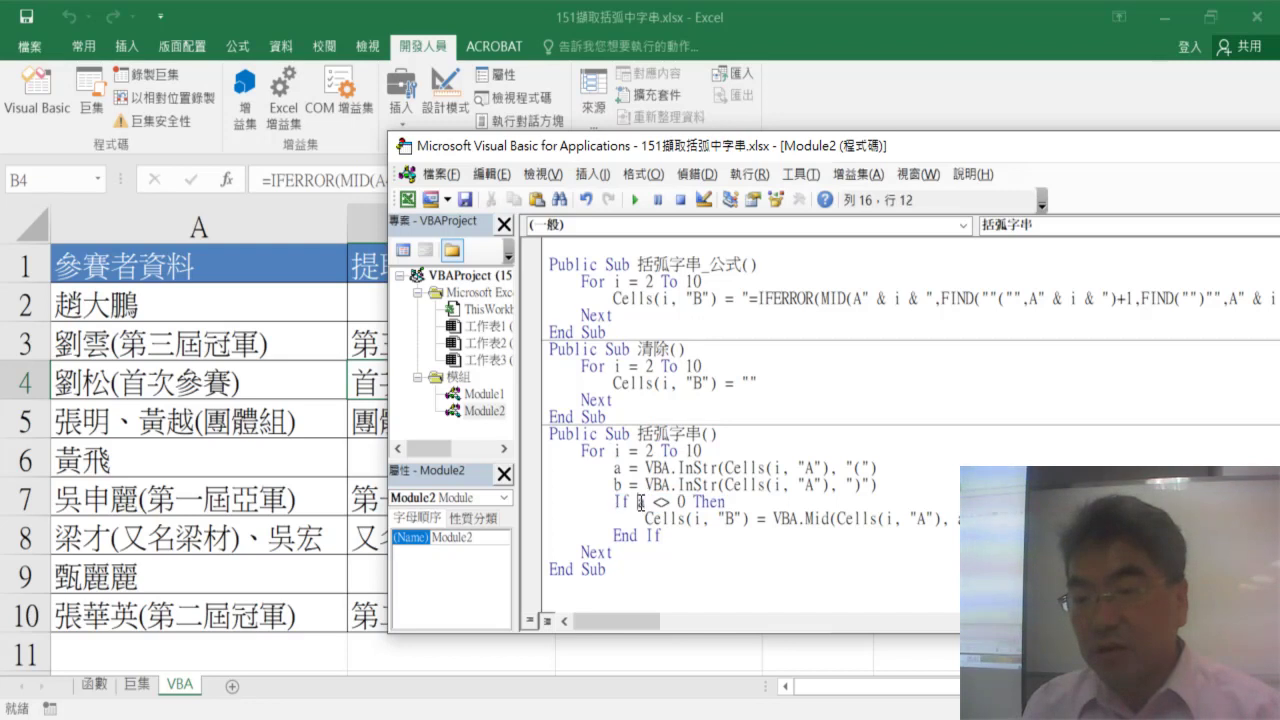
left_click_drag(638, 502, 685, 502)
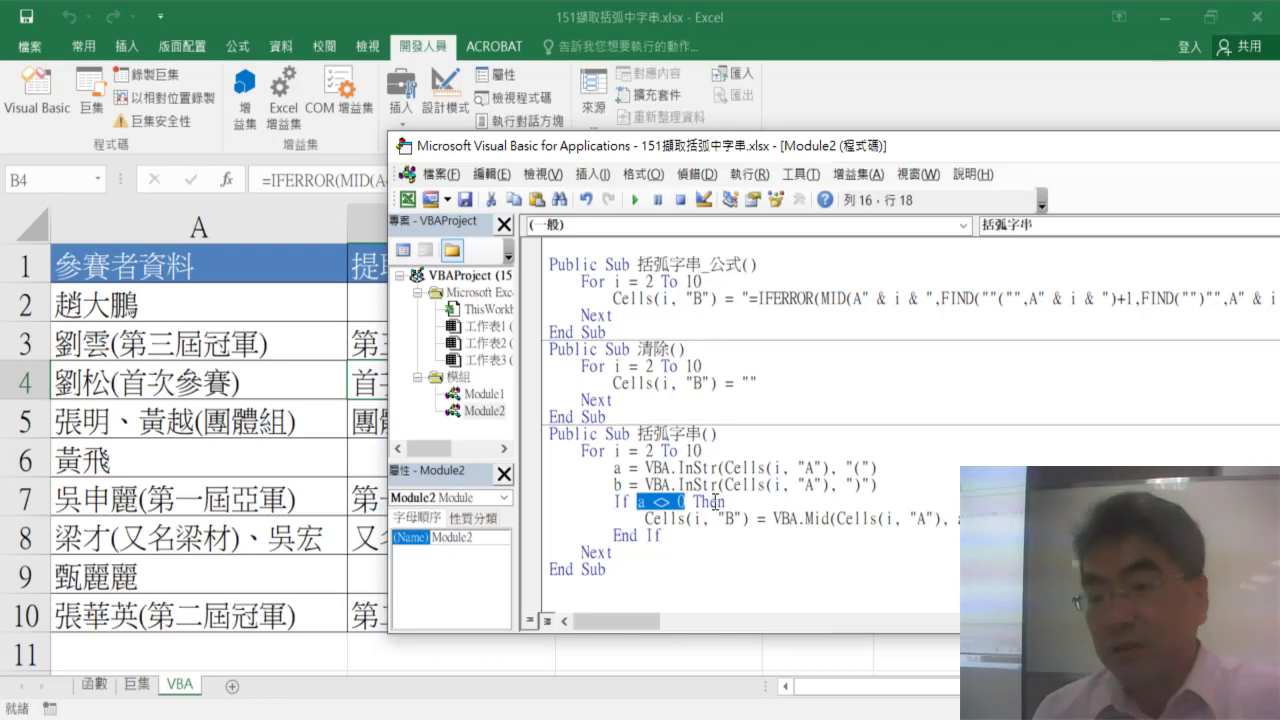
left_click_drag(645, 518, 958, 519)
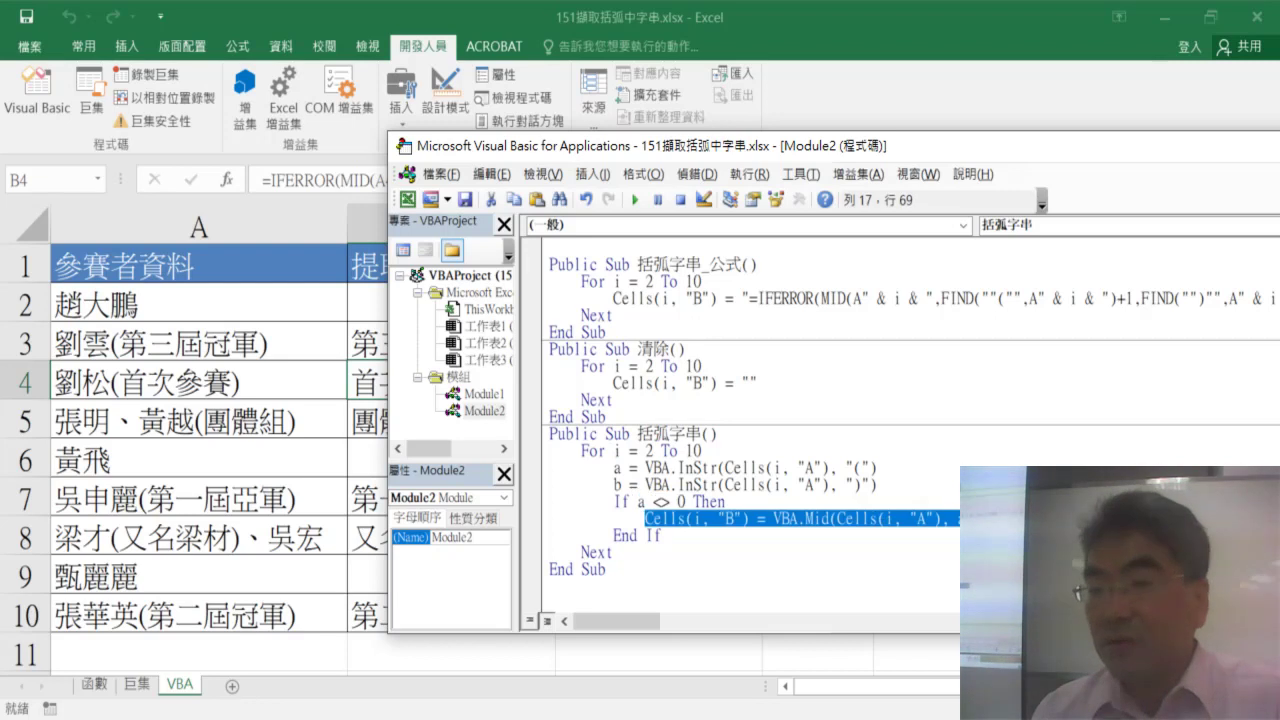
left_click(654, 501)
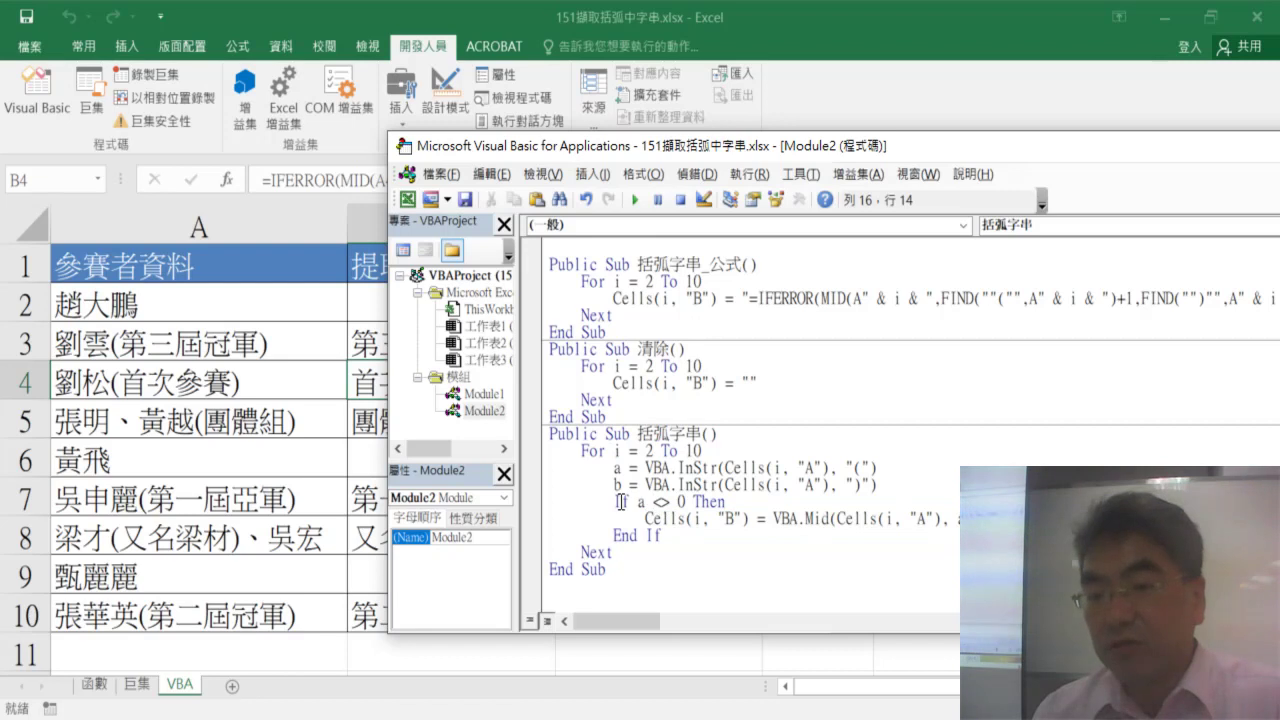
left_click(629, 536)
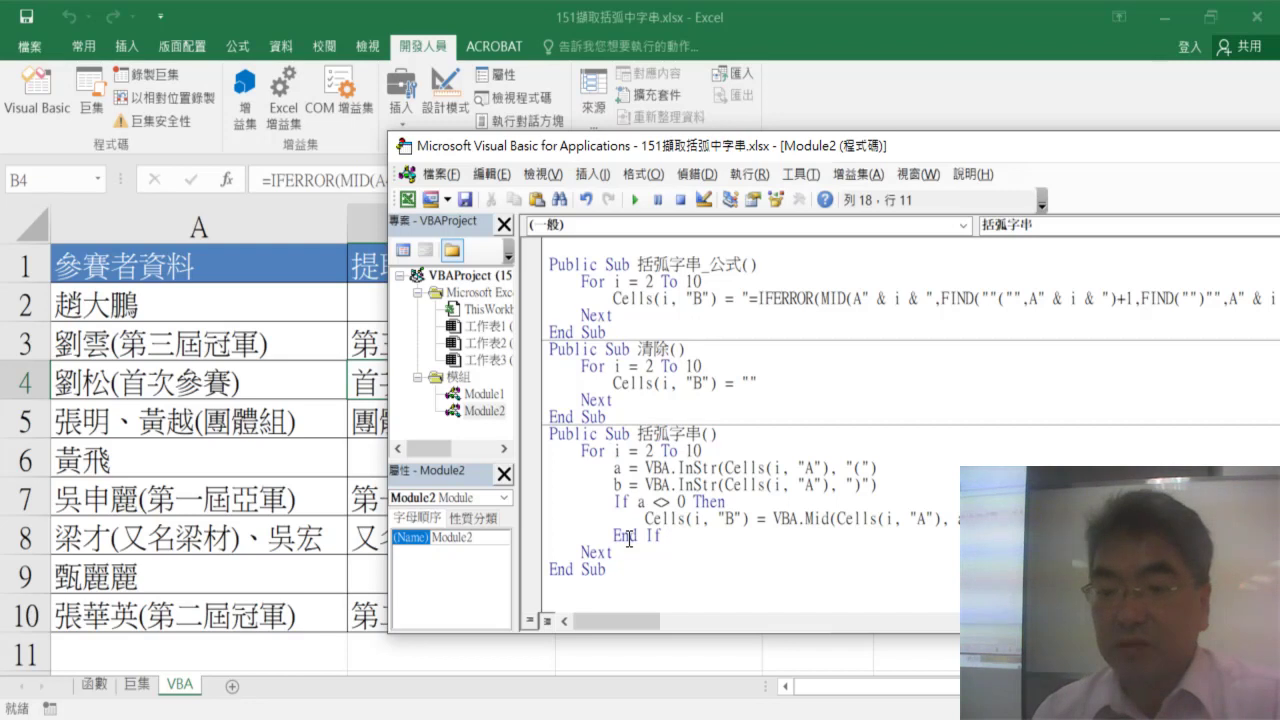
Step: Run 清除, then 括弧字串 to fill column B with bracketed notes, then 清除 again
left_click_drag(745, 154, 878, 146)
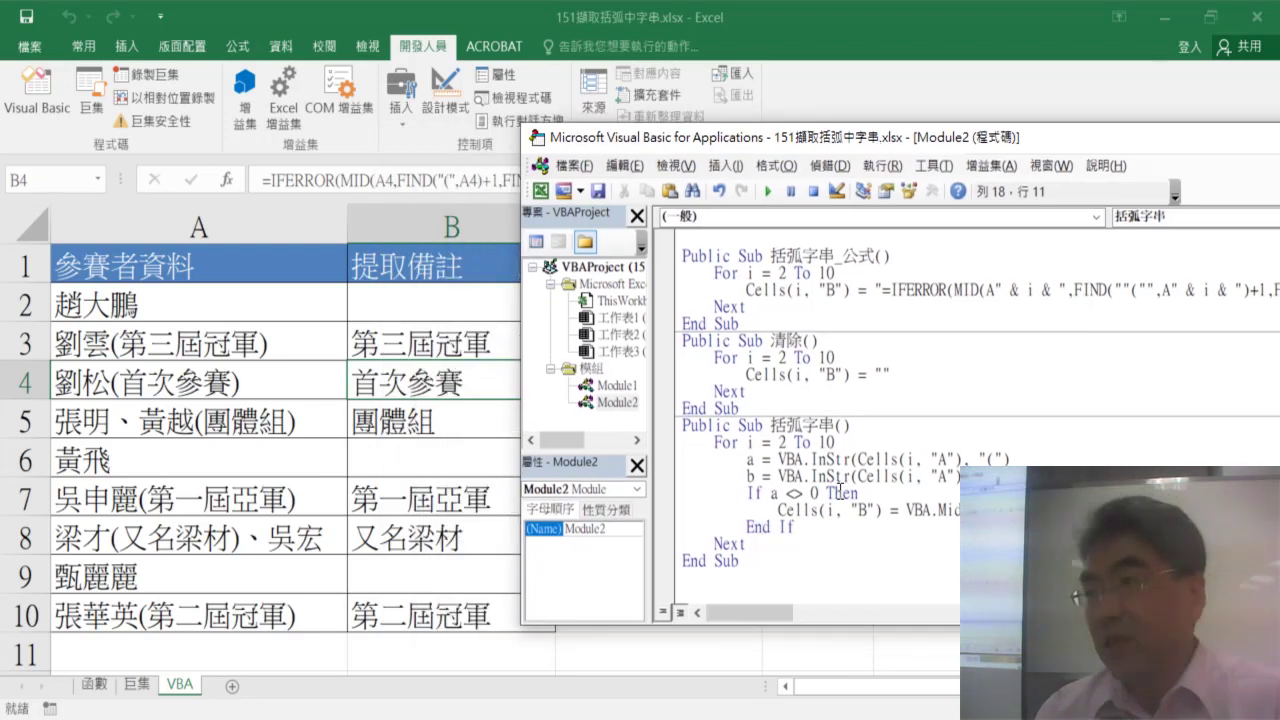
left_click(786, 362)
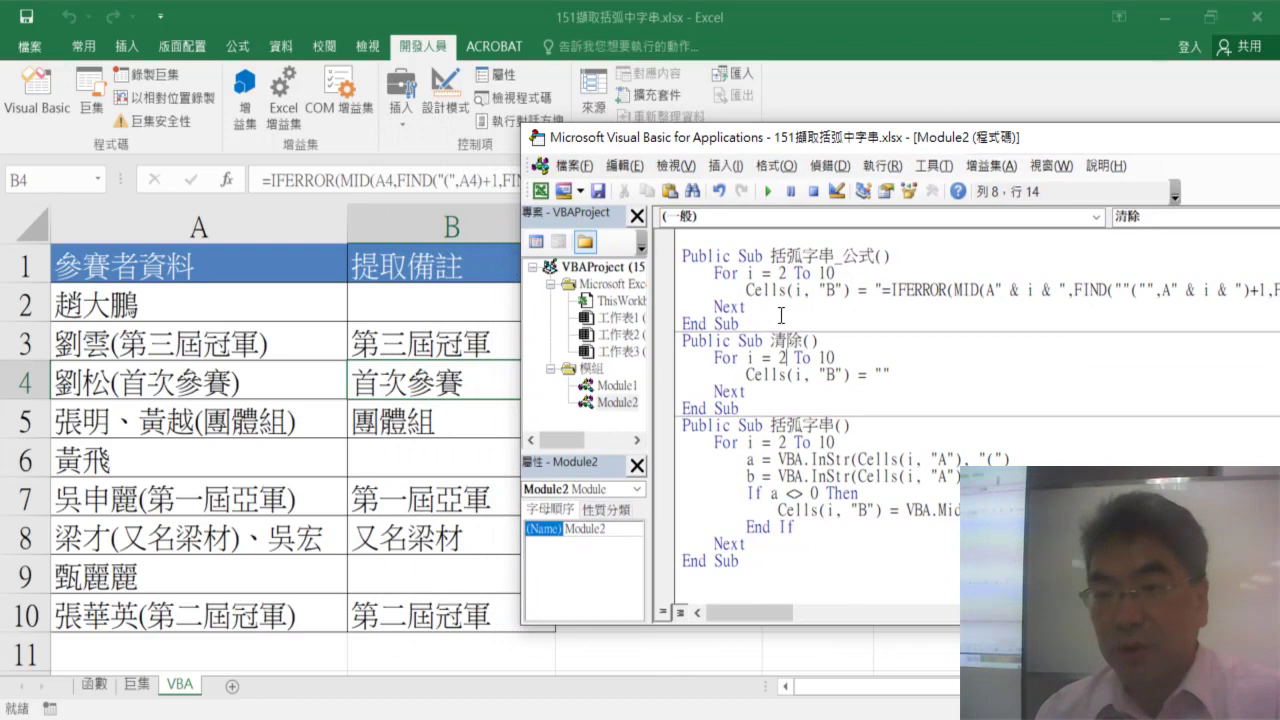
left_click(767, 192)
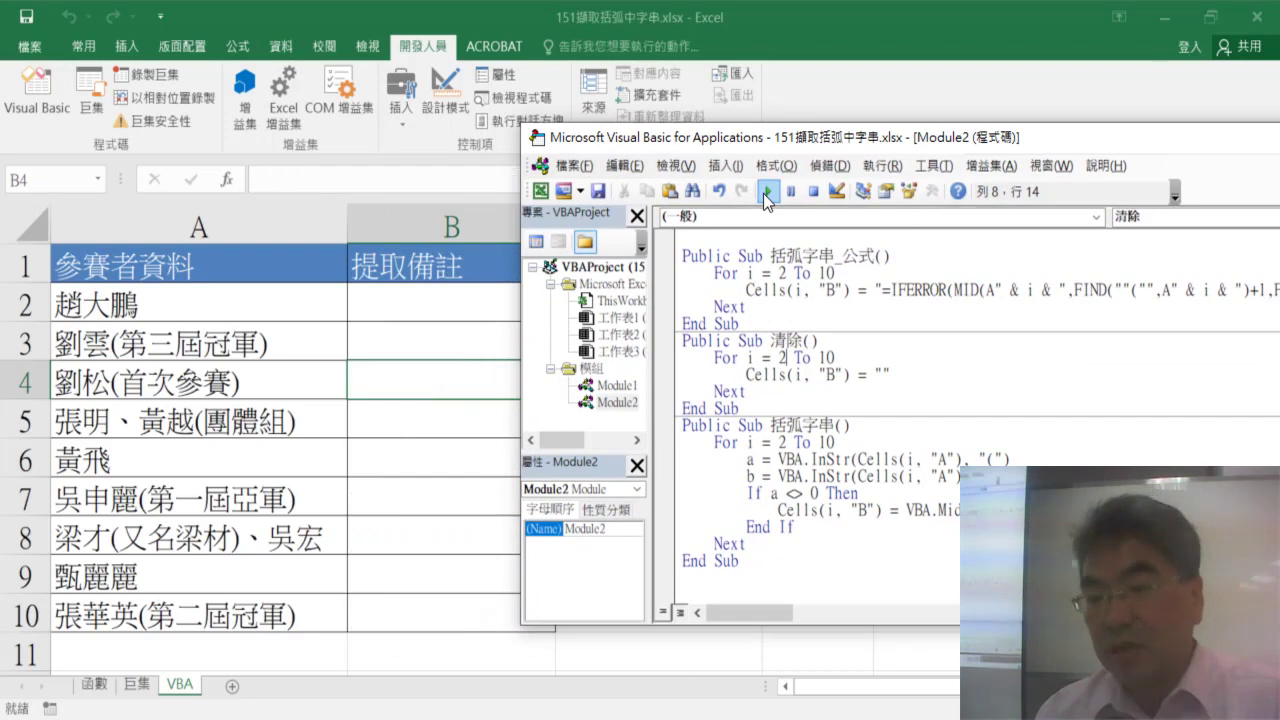
left_click(811, 508)
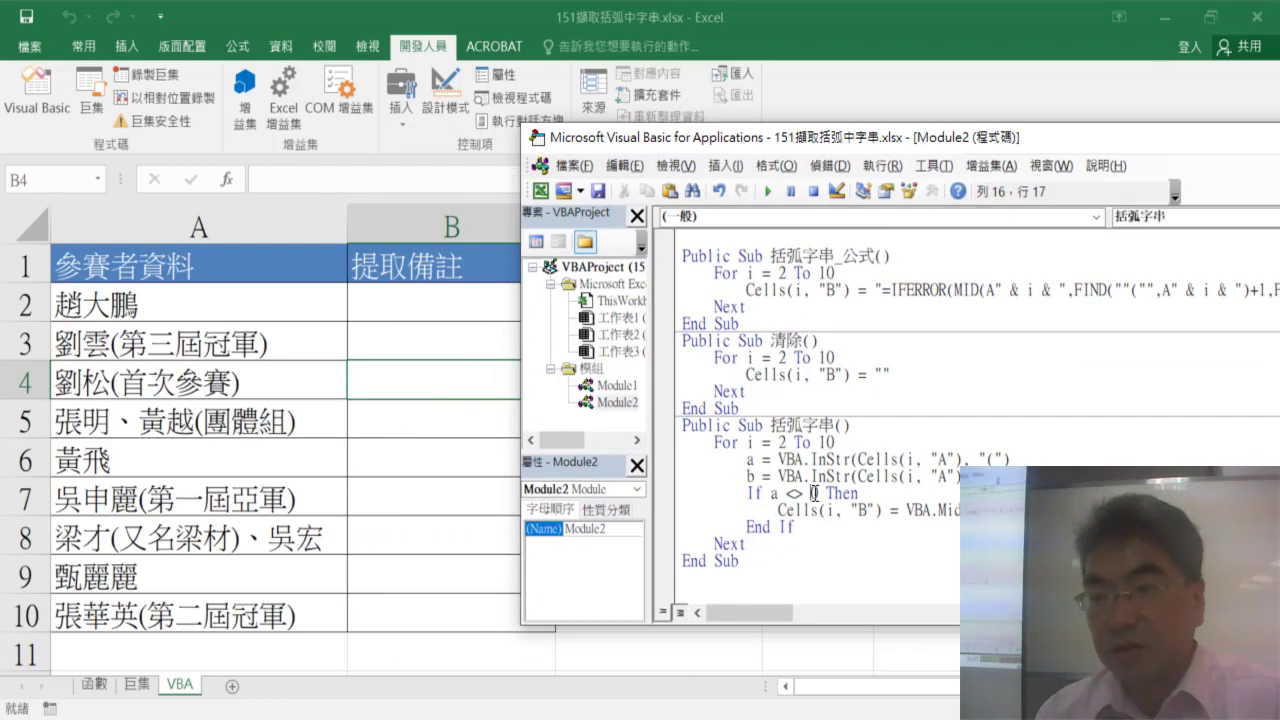
left_click(769, 192)
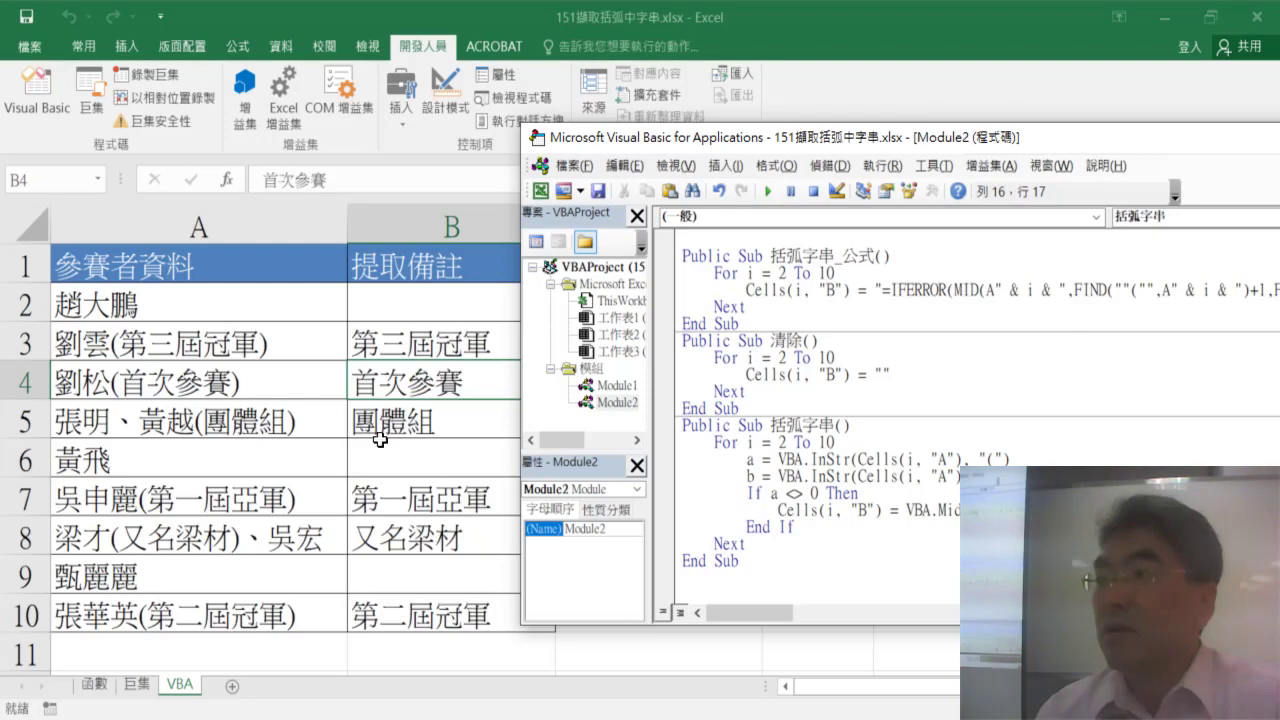
left_click(831, 357)
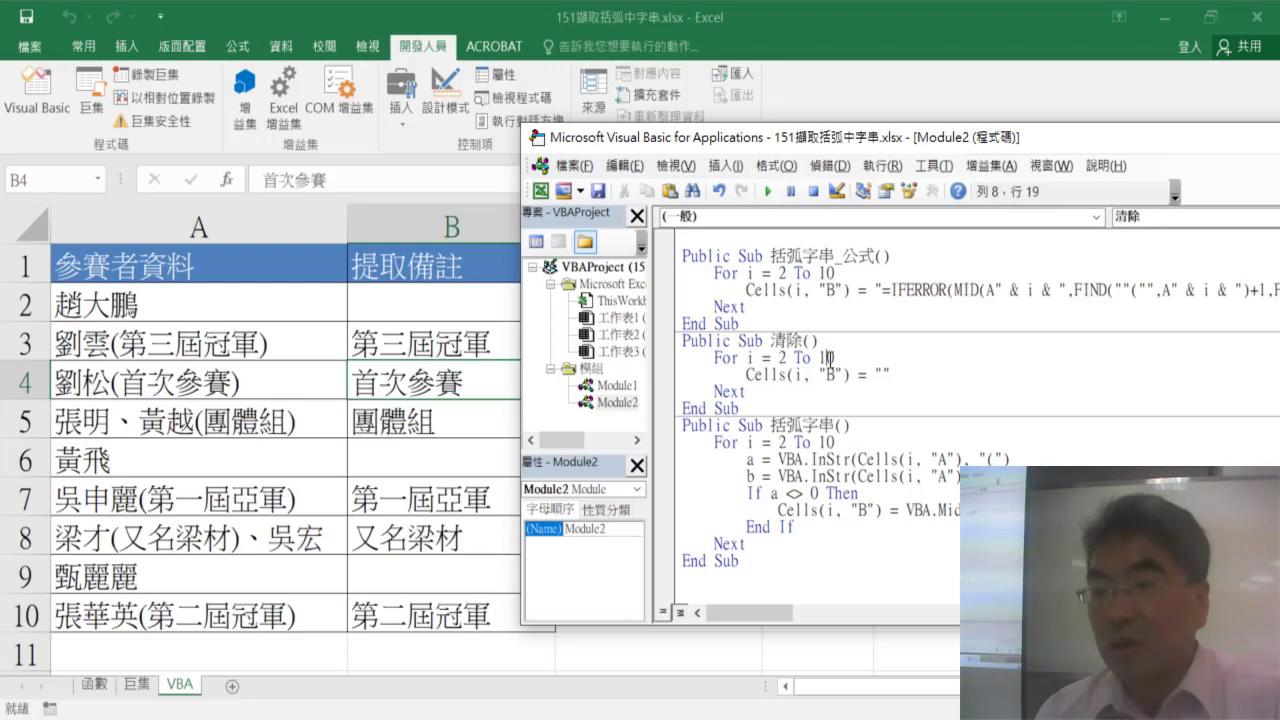
left_click(769, 192)
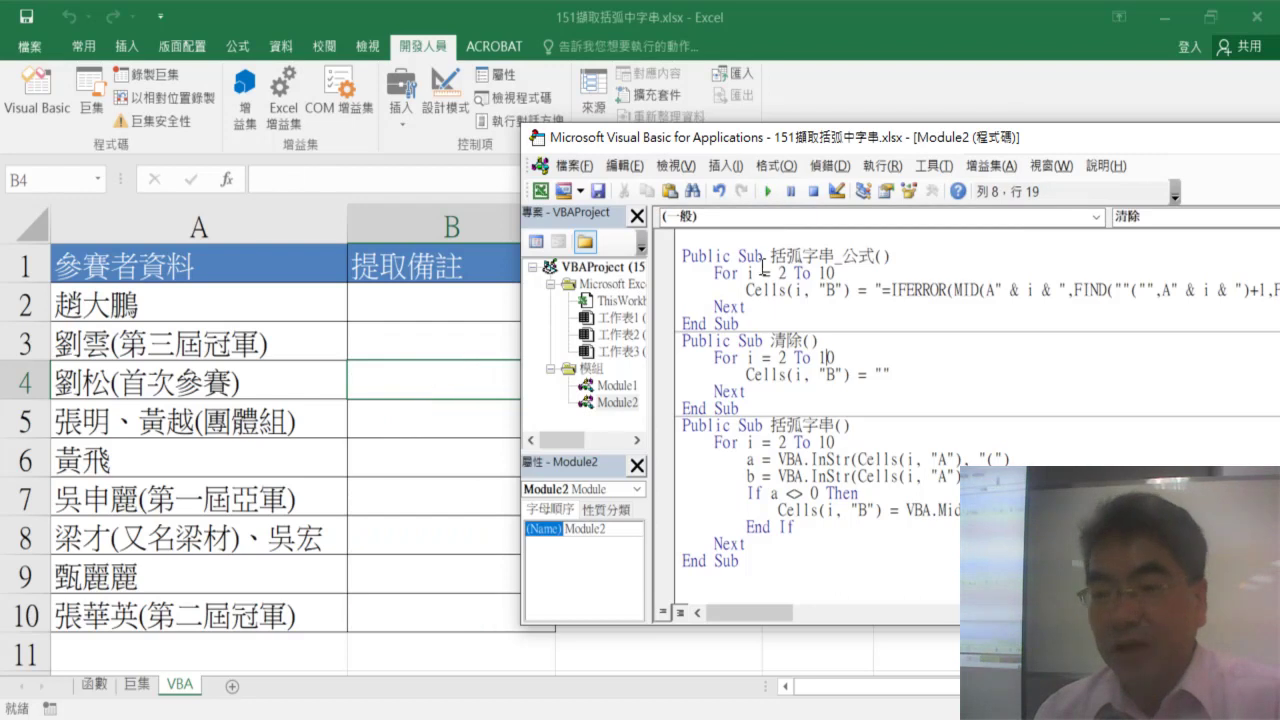
left_click(765, 475)
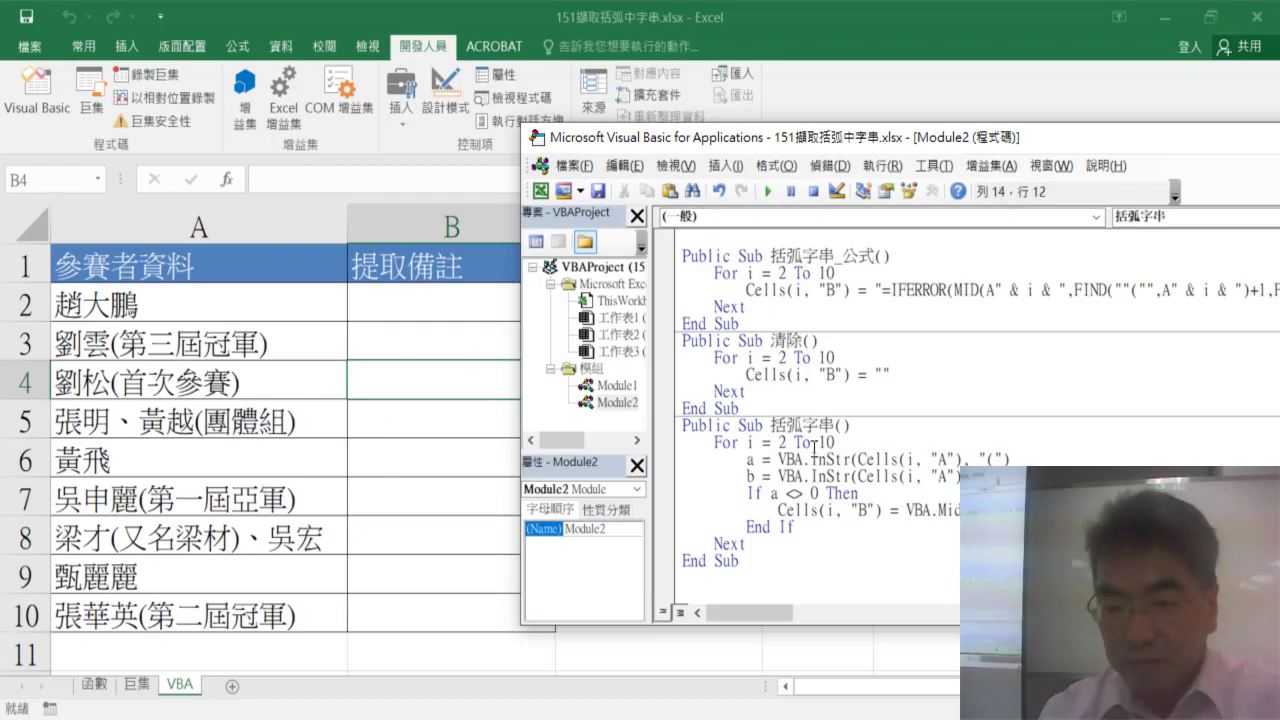
Step: Step into 括弧字串 with F8 and inspect the Cells(i, "A") value and a's InStr result for row 2
key("F8")
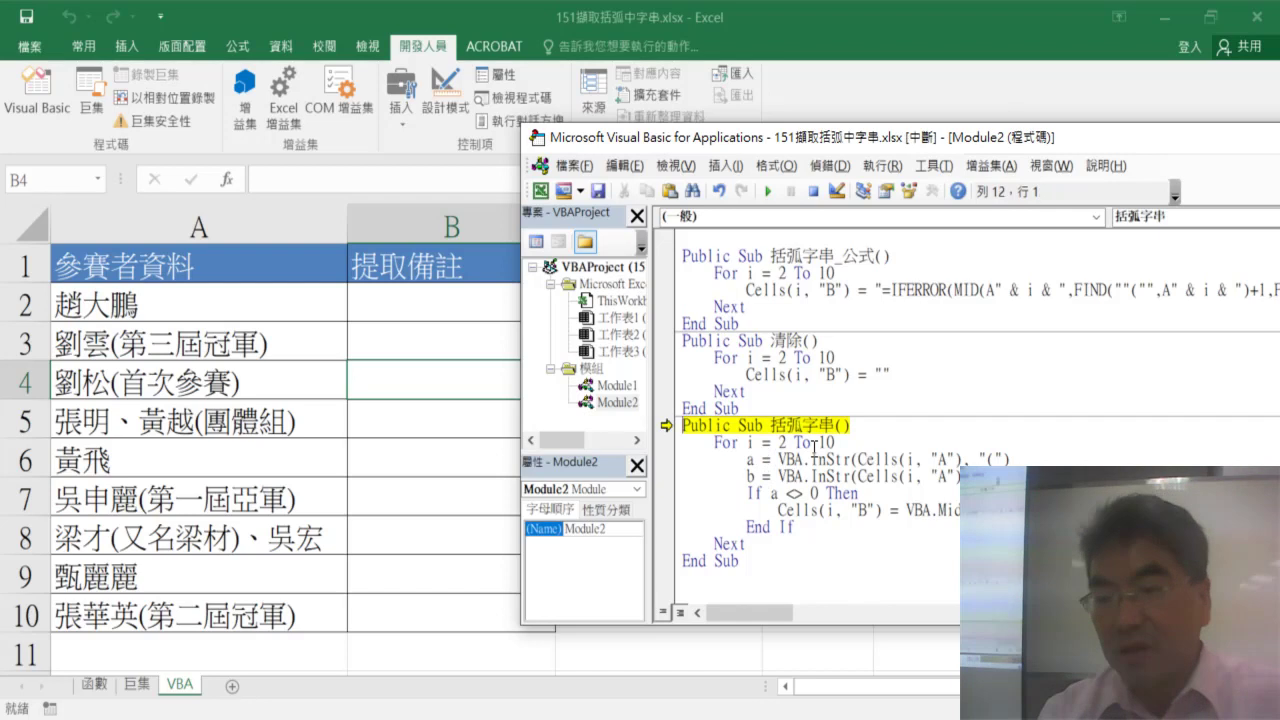
key("F8")
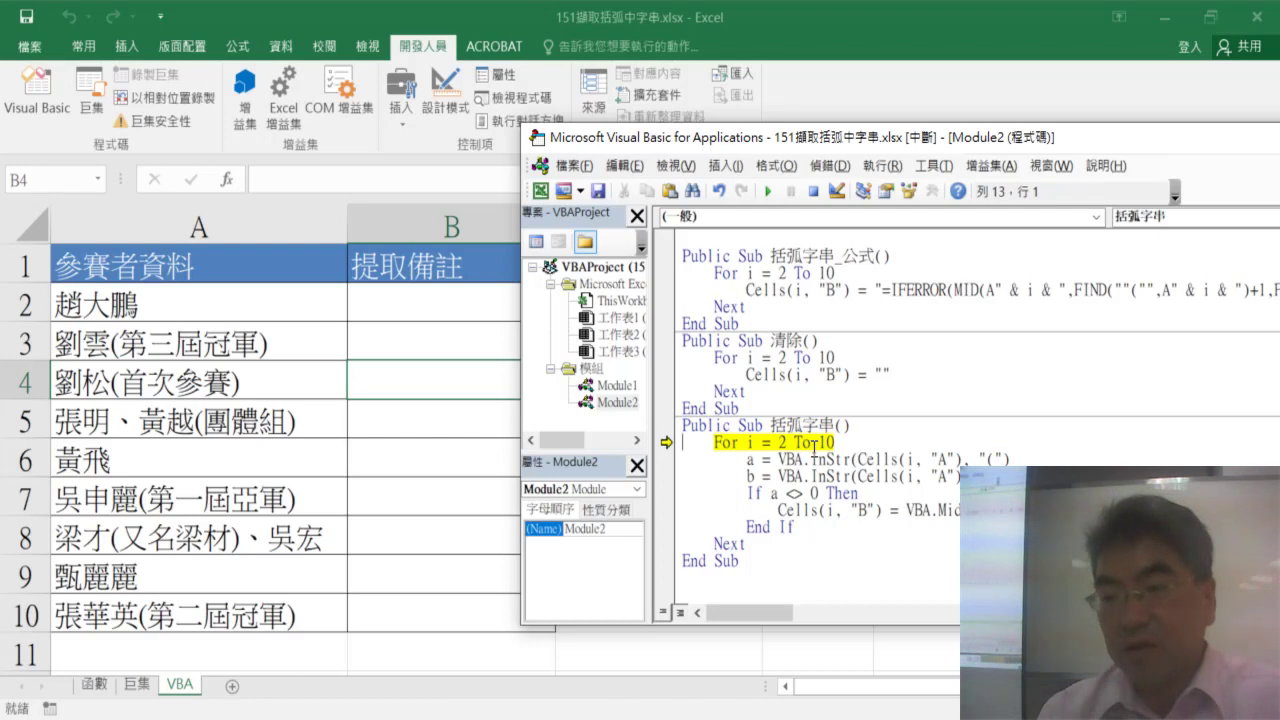
key("F8")
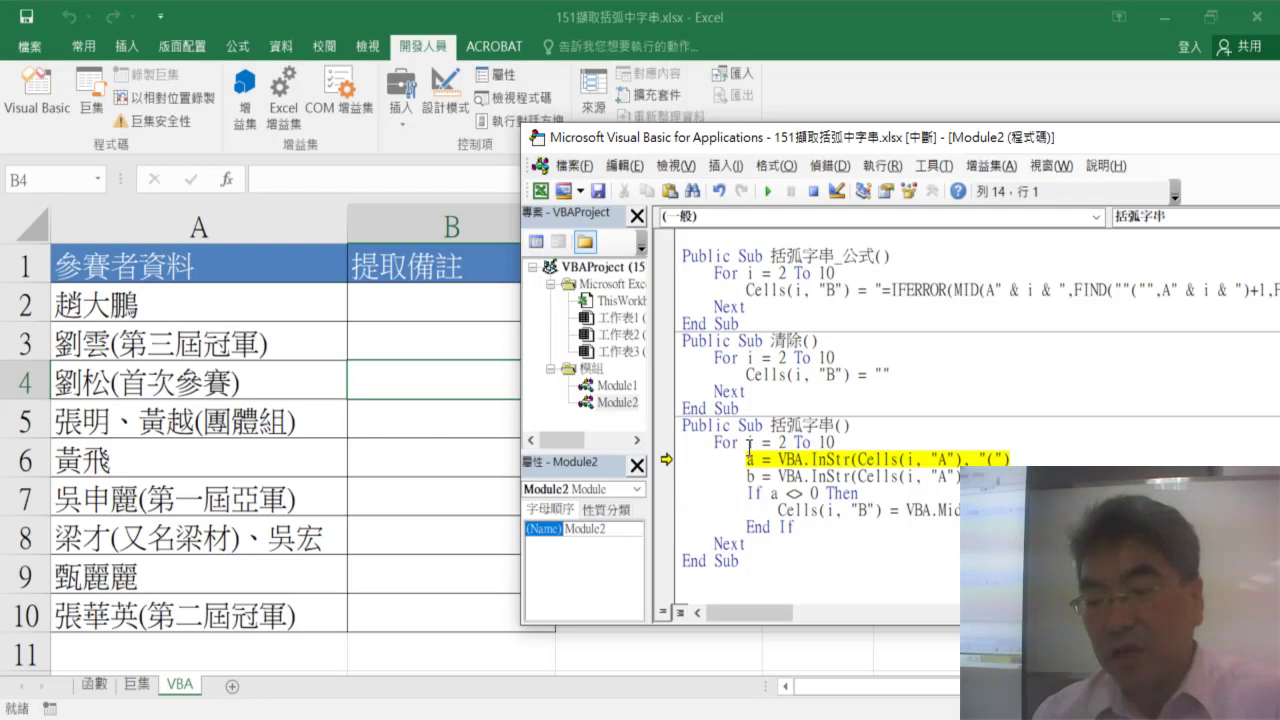
mouse_move(749, 443)
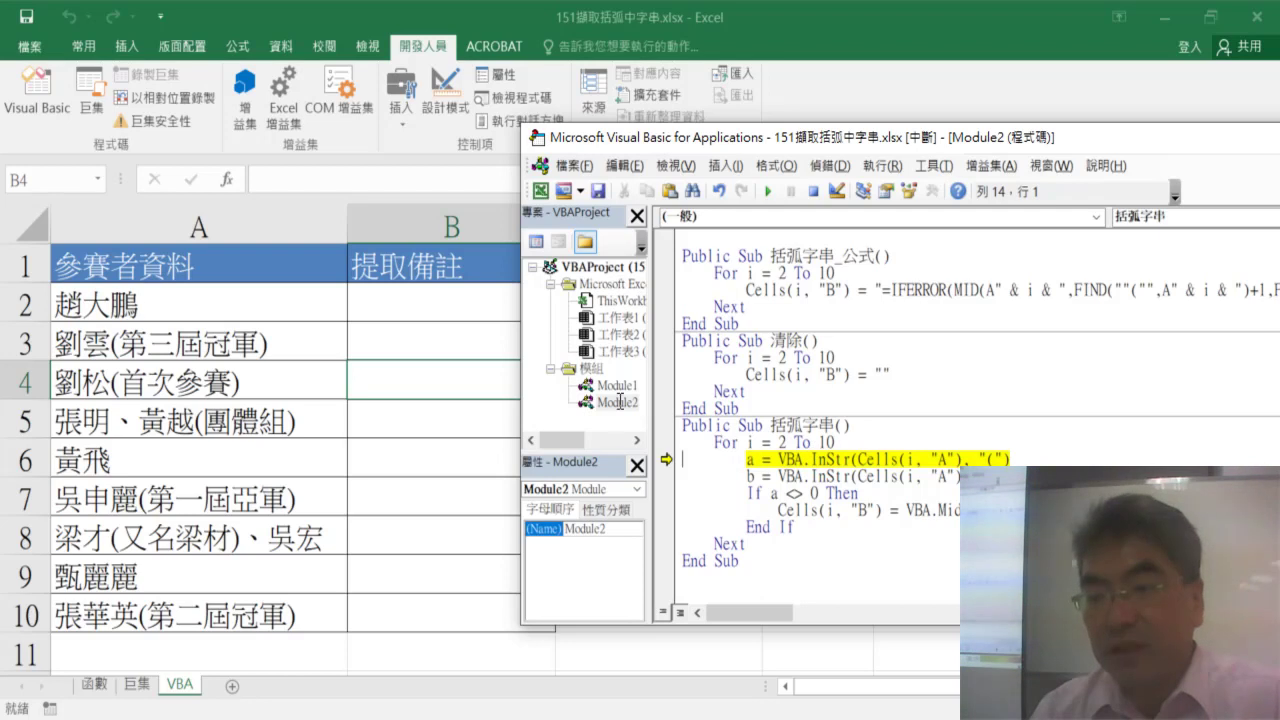
left_click_drag(851, 459, 876, 459)
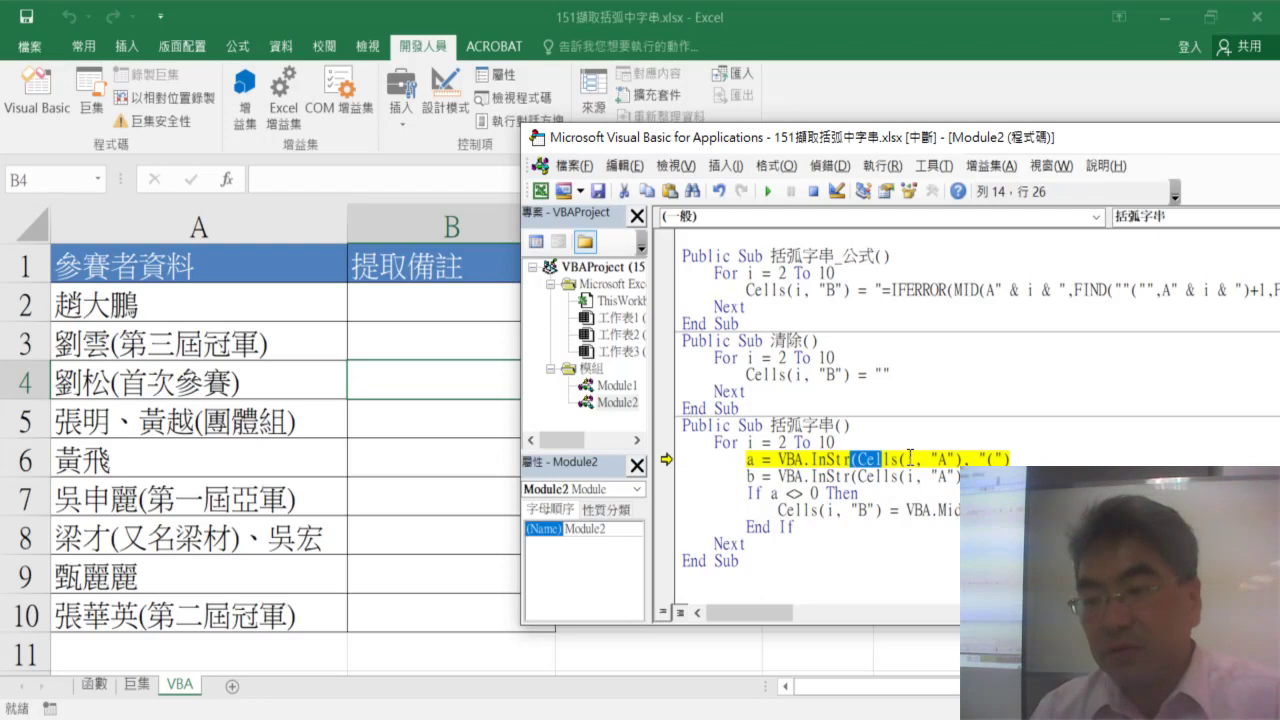
left_click_drag(961, 459, 857, 459)
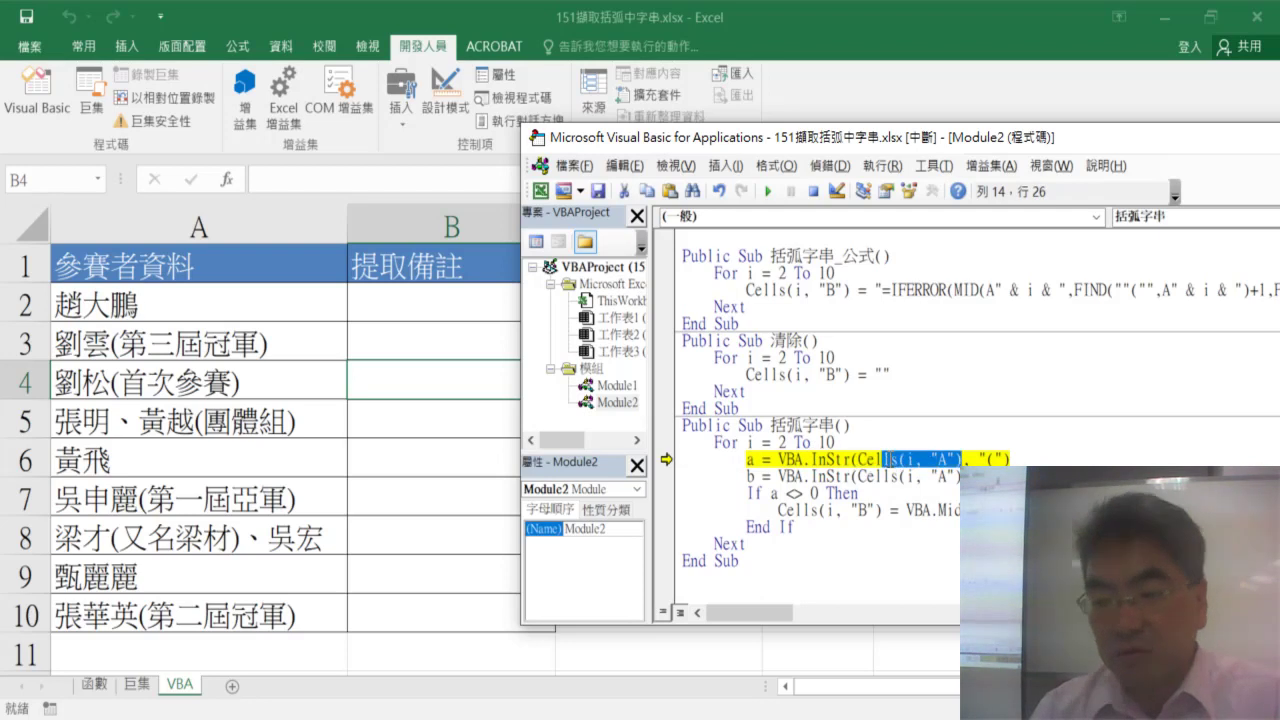
mouse_move(893, 466)
key("F8")
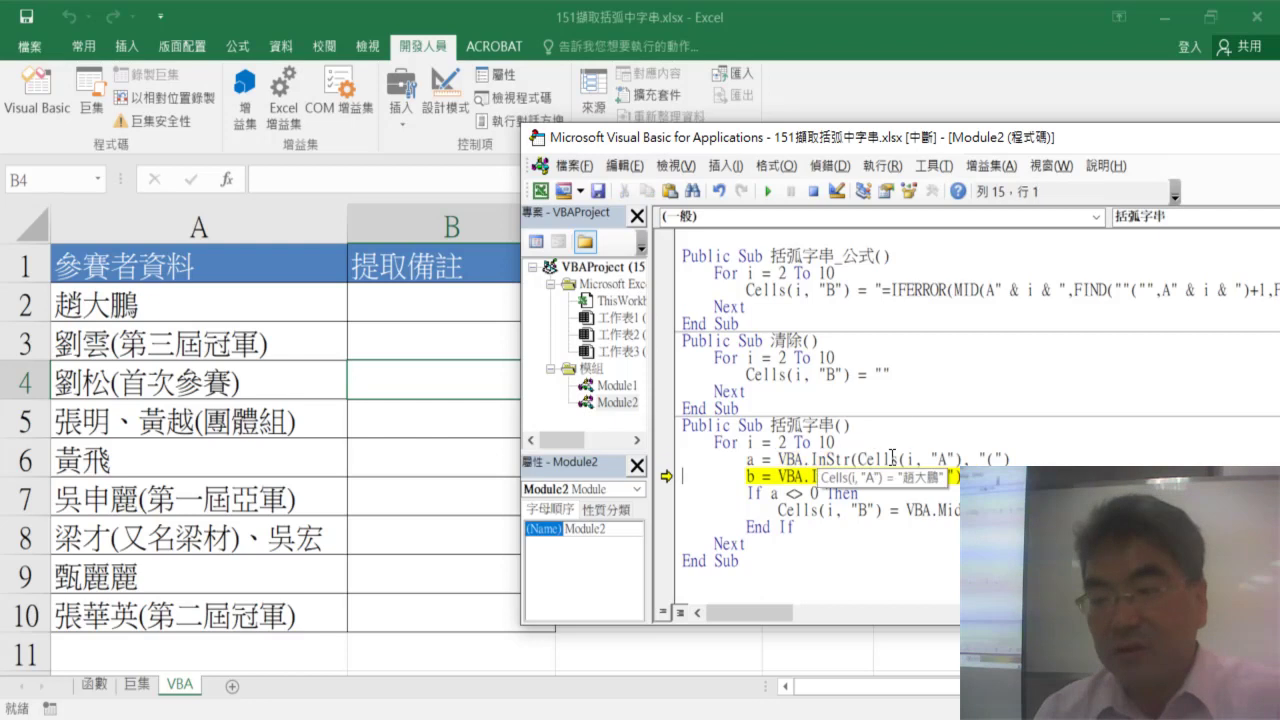
Step: Step past b and the false a <> 0 test, skipping the write, into row 3's pass
mouse_move(751, 459)
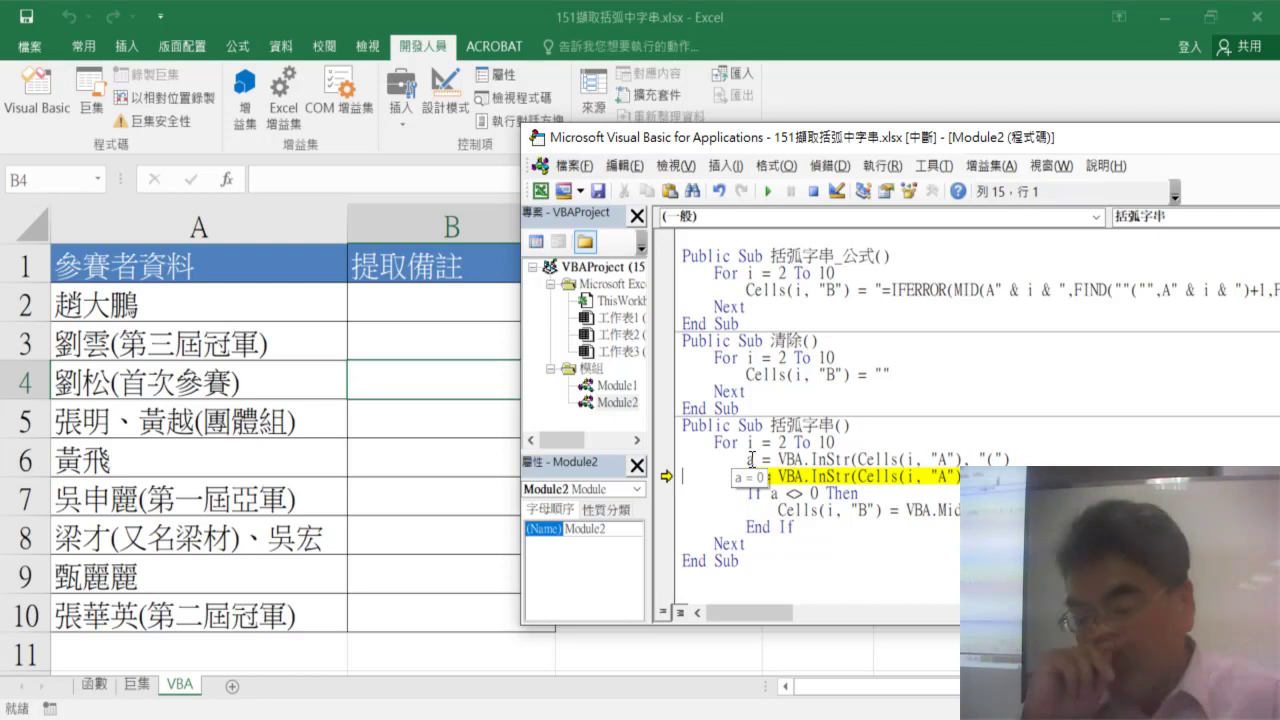
key("F8")
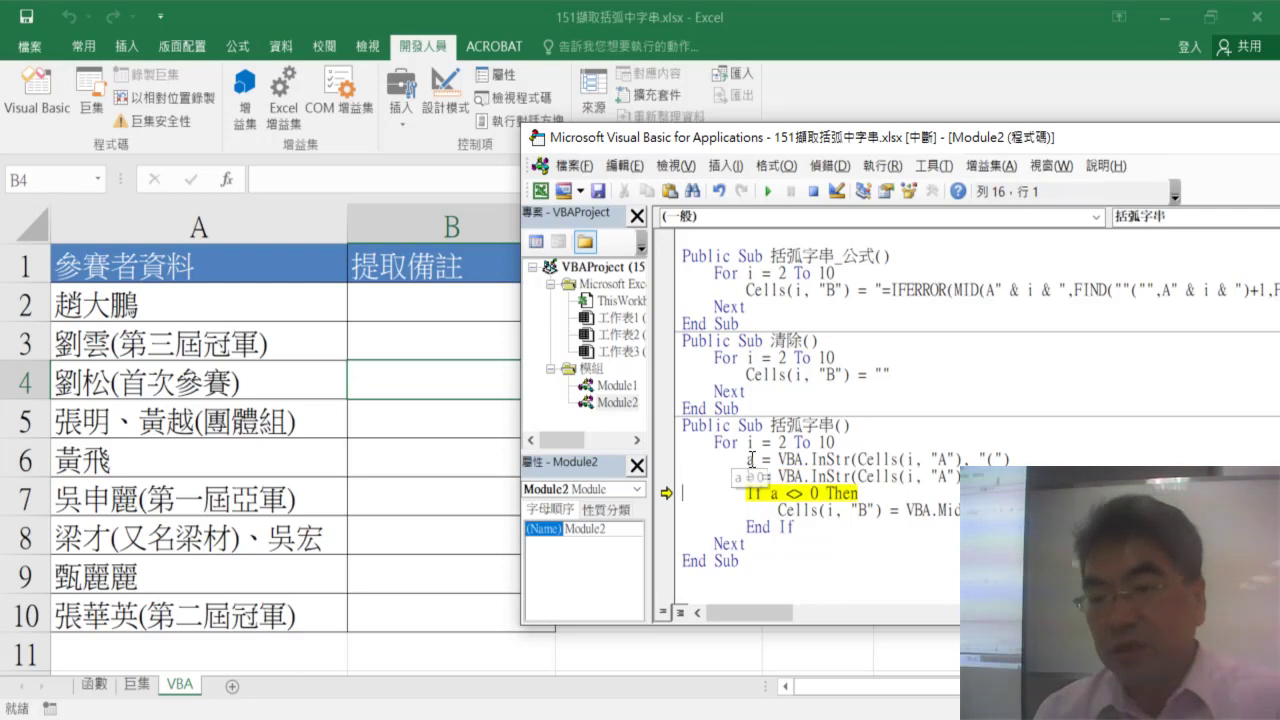
mouse_move(750, 478)
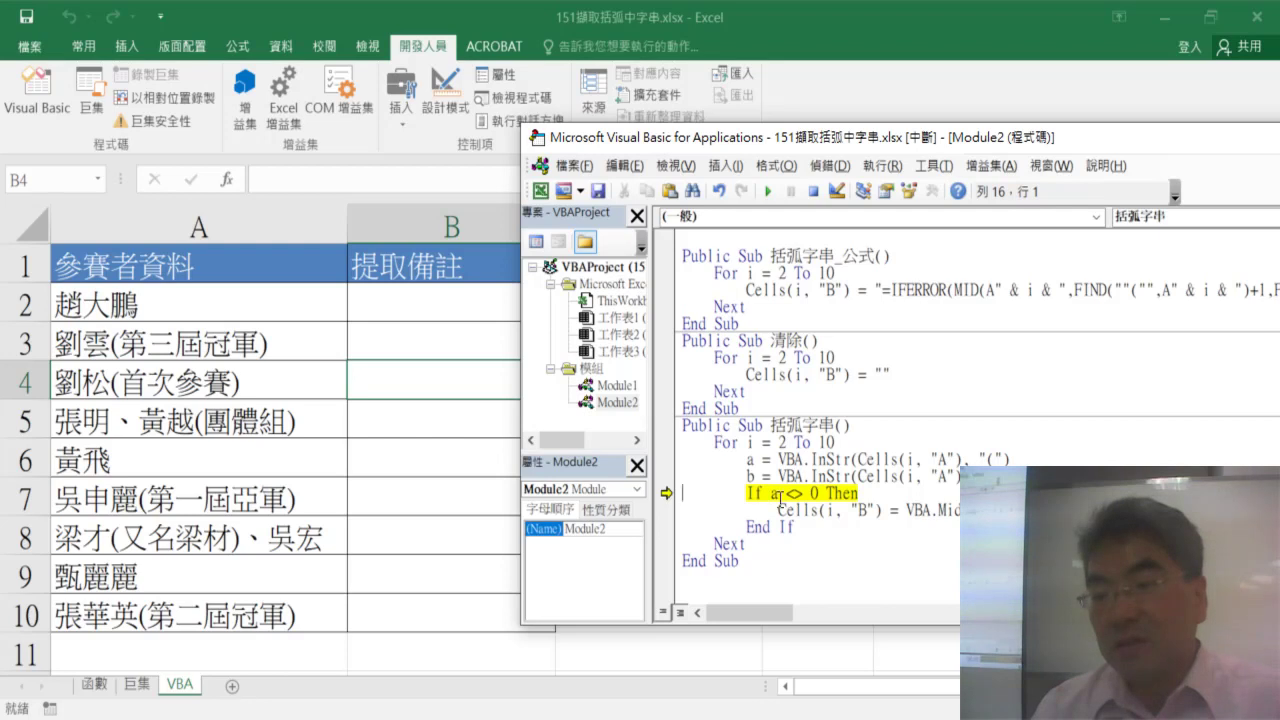
left_click_drag(771, 493, 796, 495)
mouse_move(814, 494)
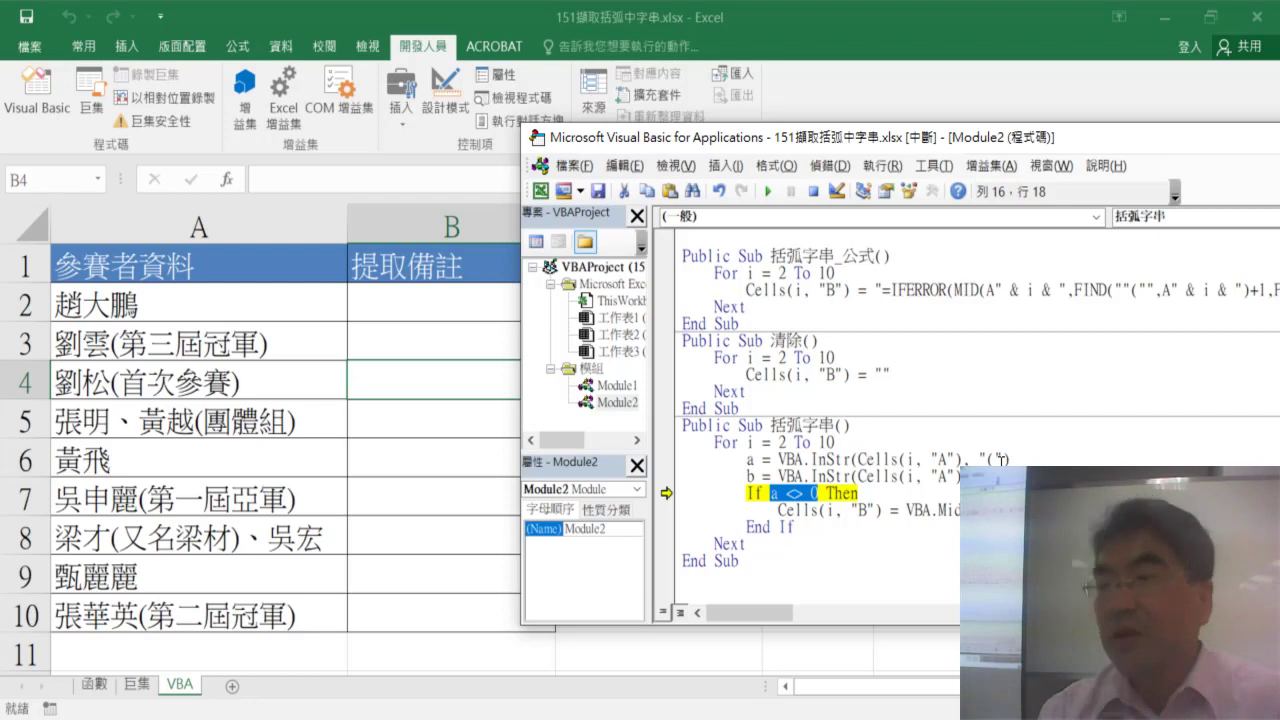
key("F8")
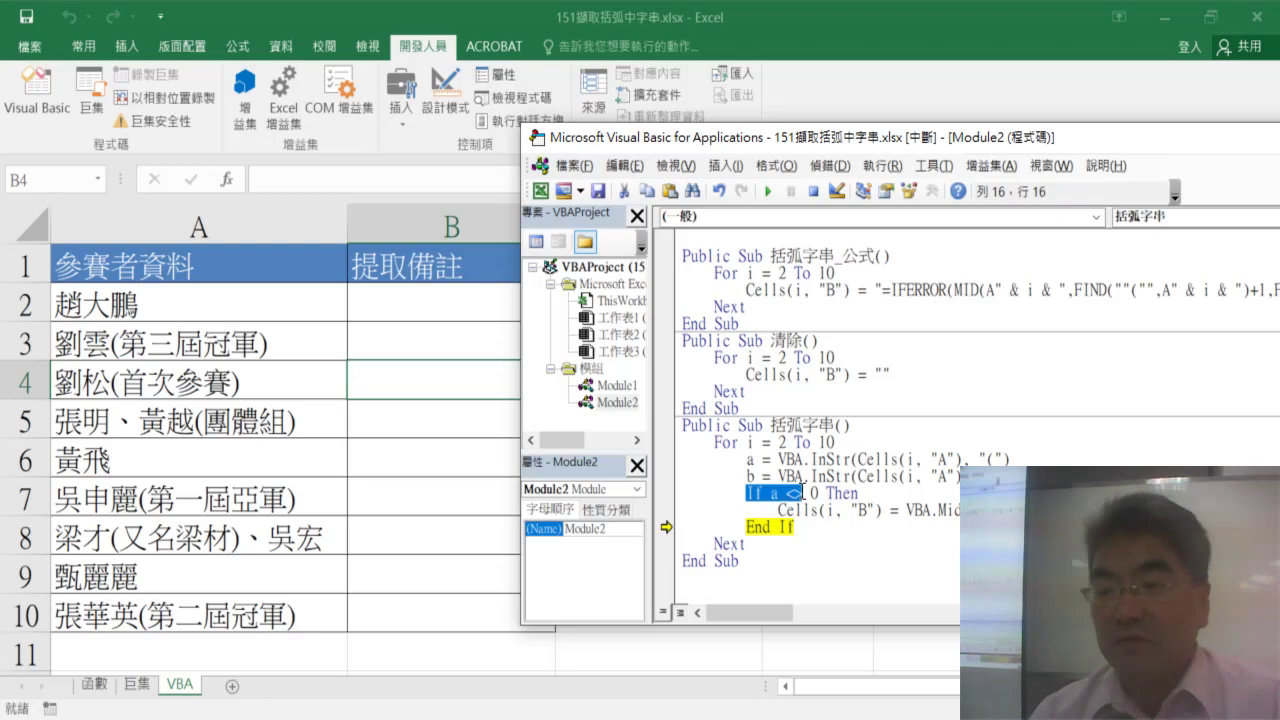
left_click_drag(750, 492, 862, 492)
left_click(870, 492)
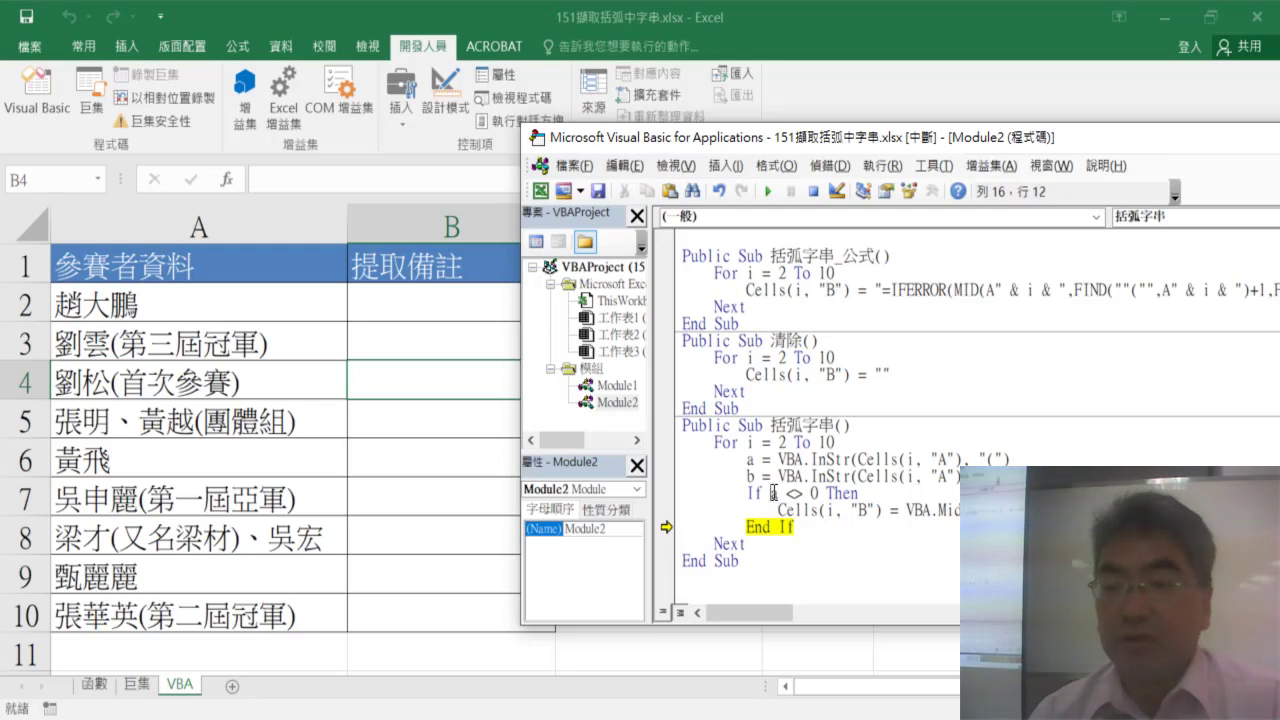
left_click_drag(772, 492, 820, 492)
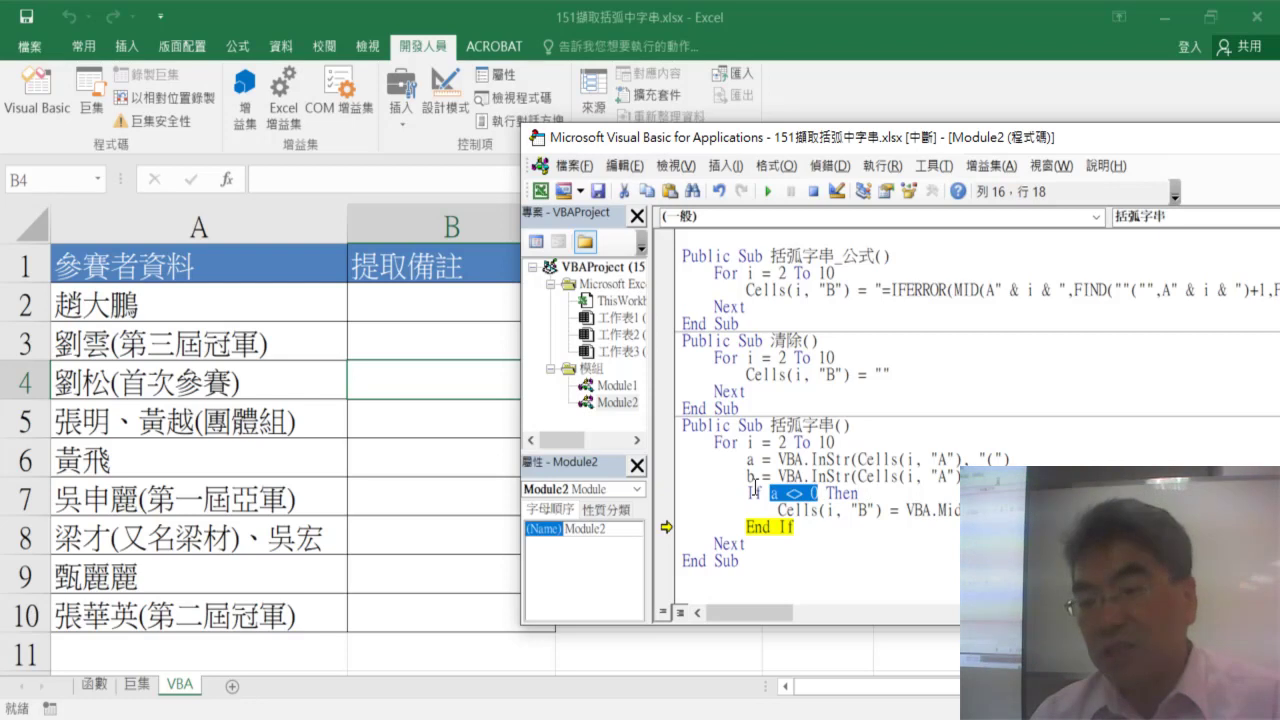
mouse_move(785, 493)
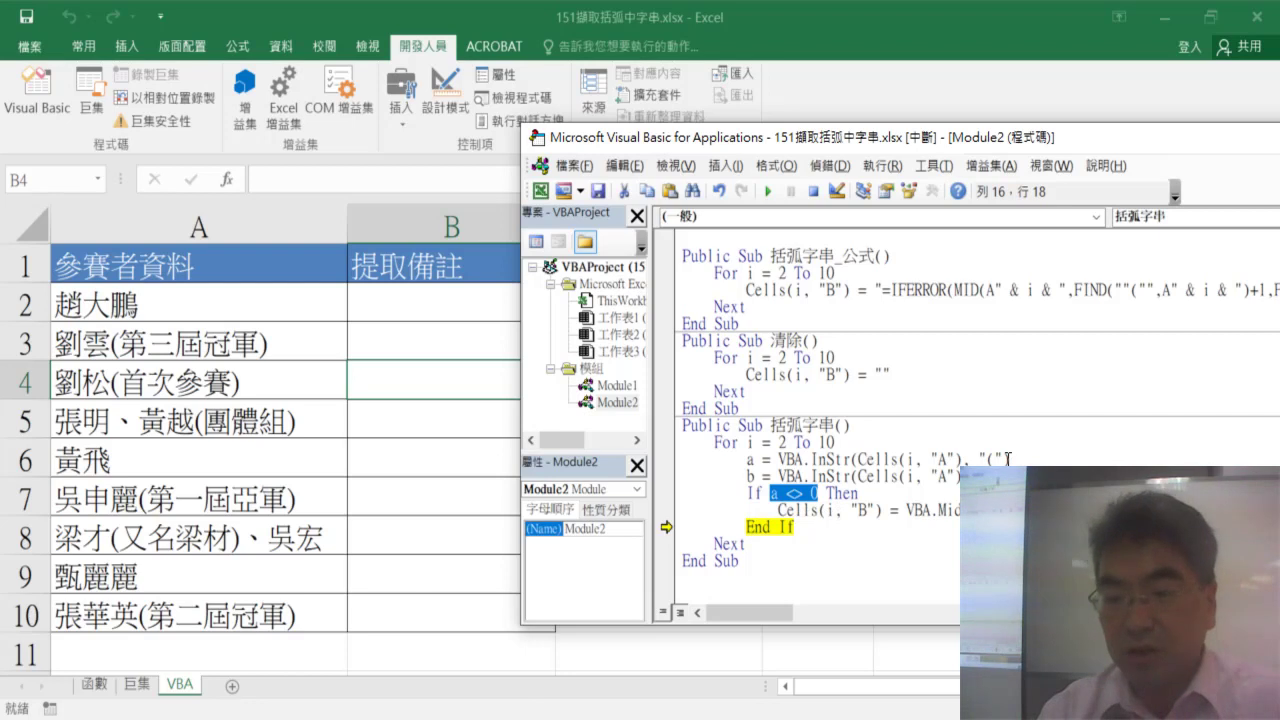
key("F8")
key("F8")
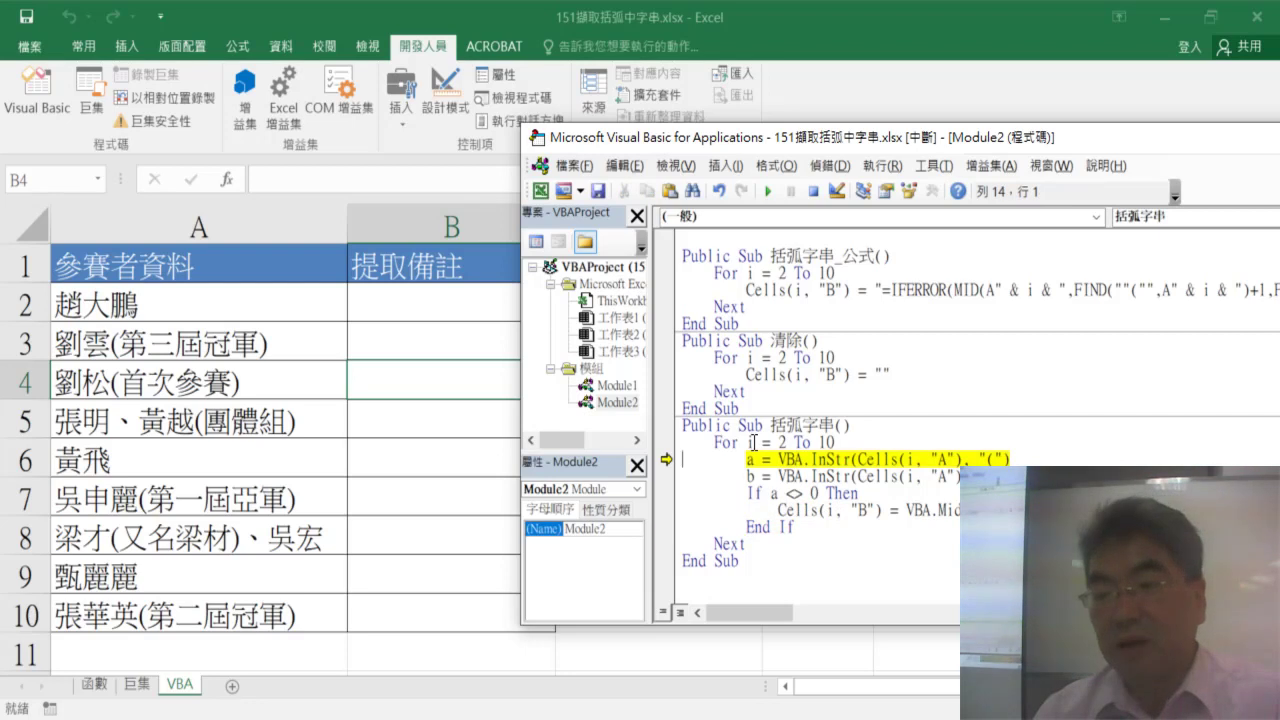
Step: Step through row 3 until the Mid line writes 第三屆冠軍 into B3
mouse_move(752, 443)
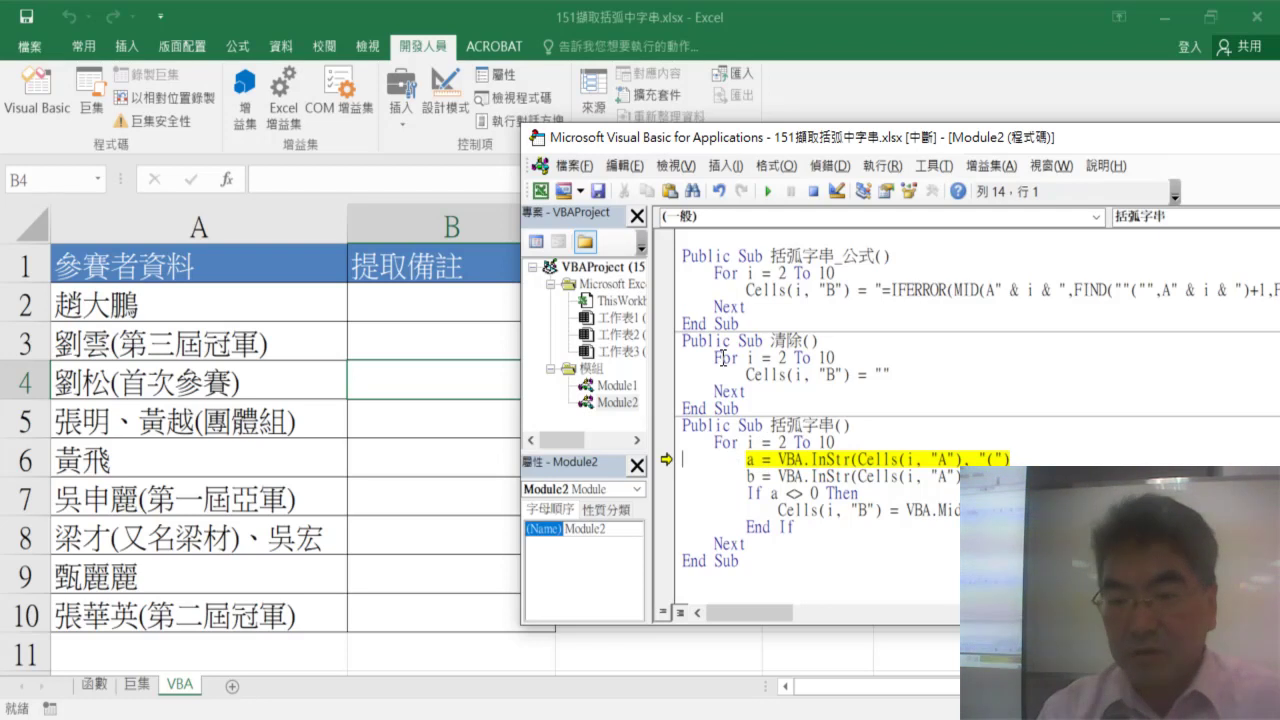
key("F8")
key("F8")
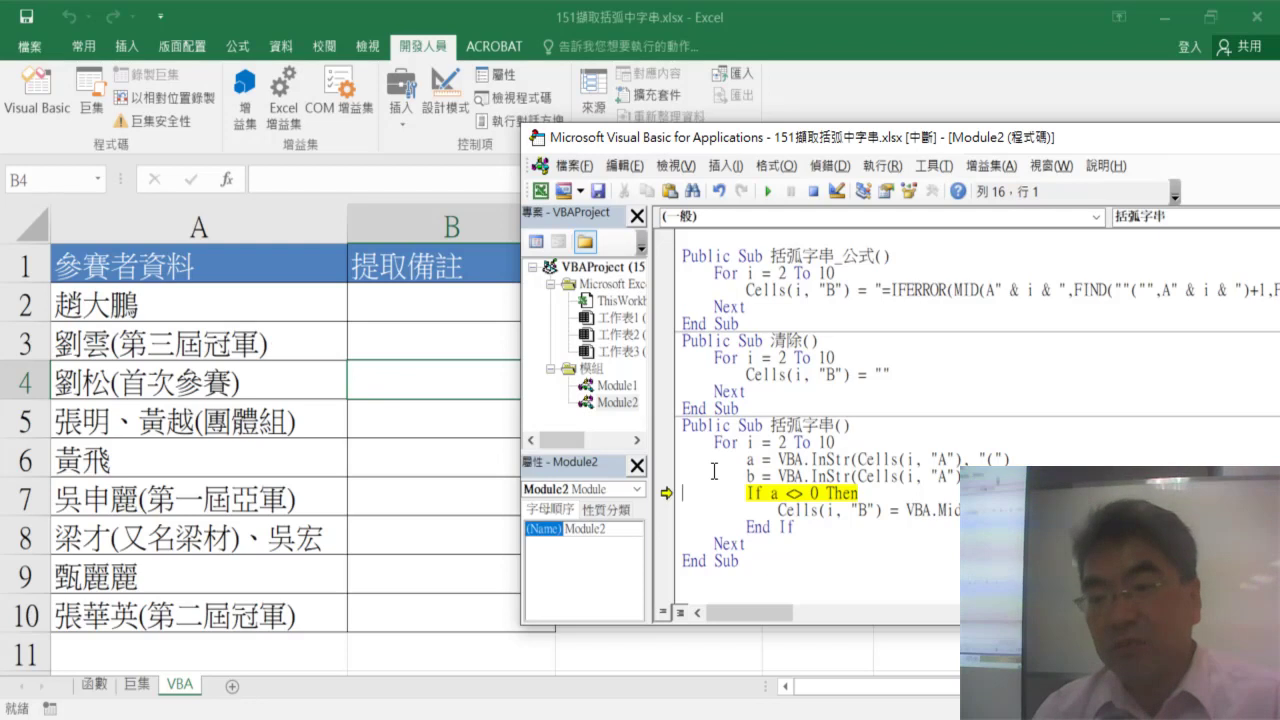
left_click_drag(770, 493, 815, 493)
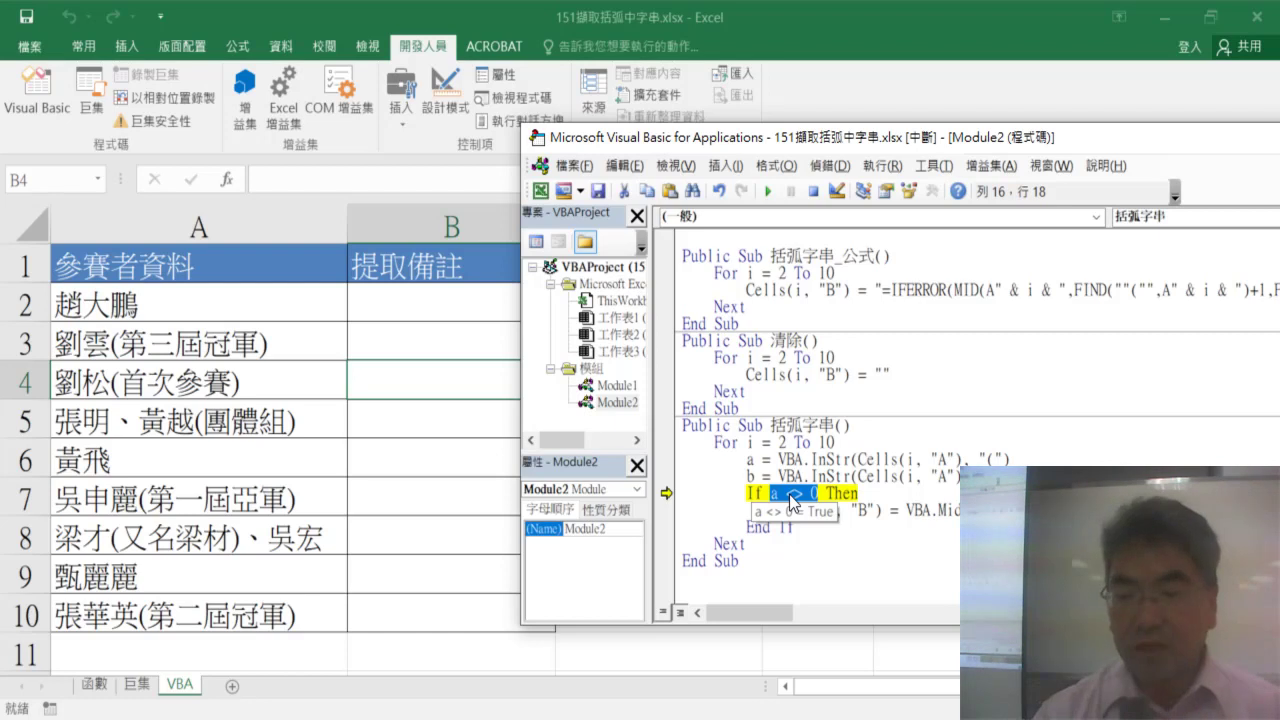
key("F8")
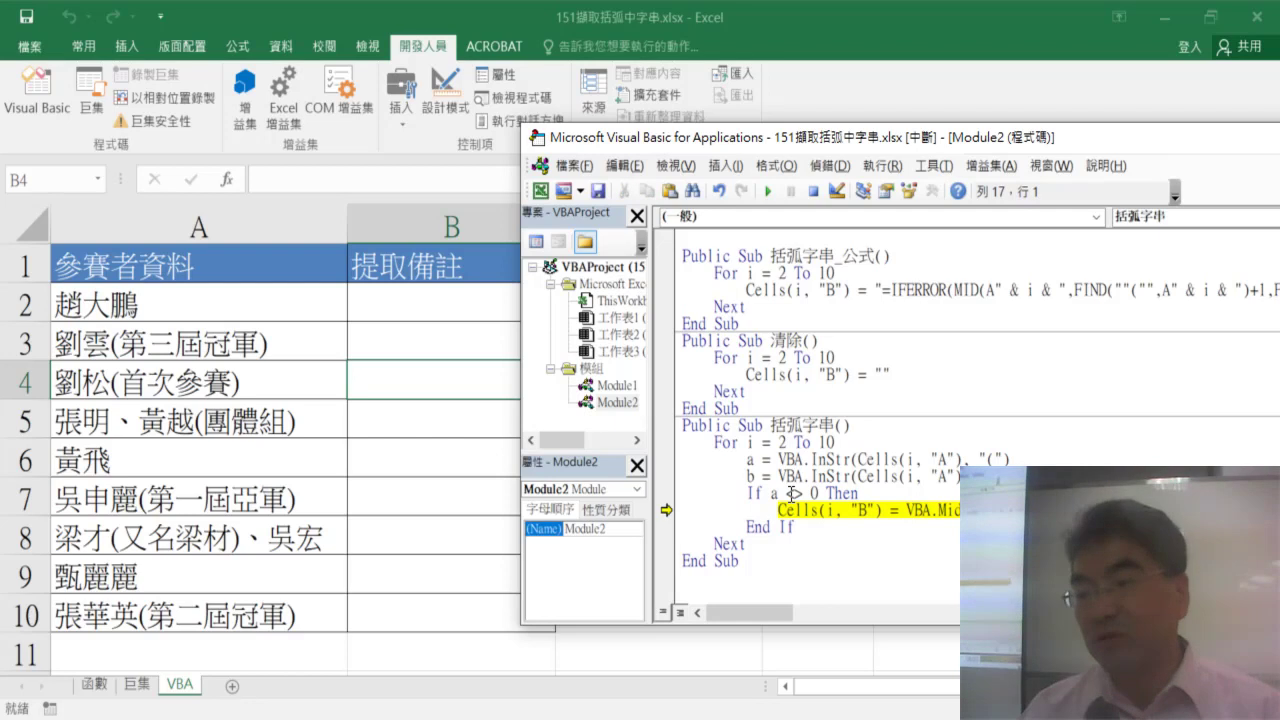
key("End")
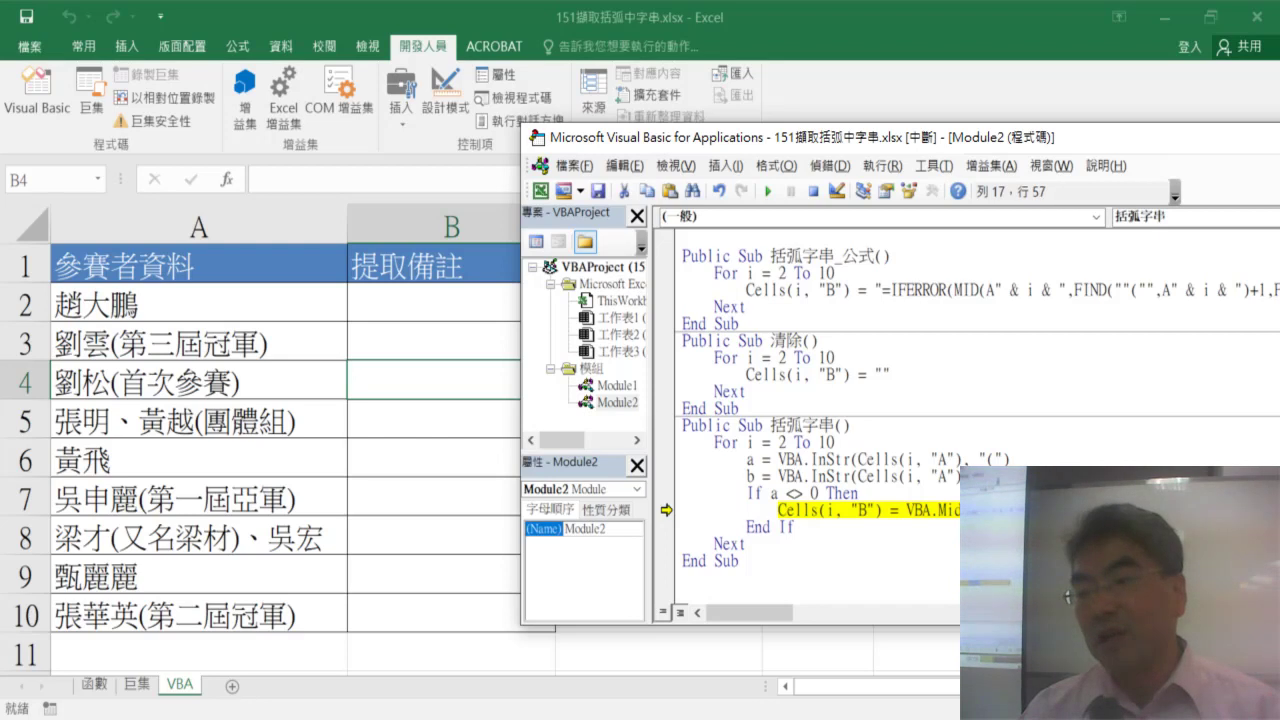
left_click(1062, 510)
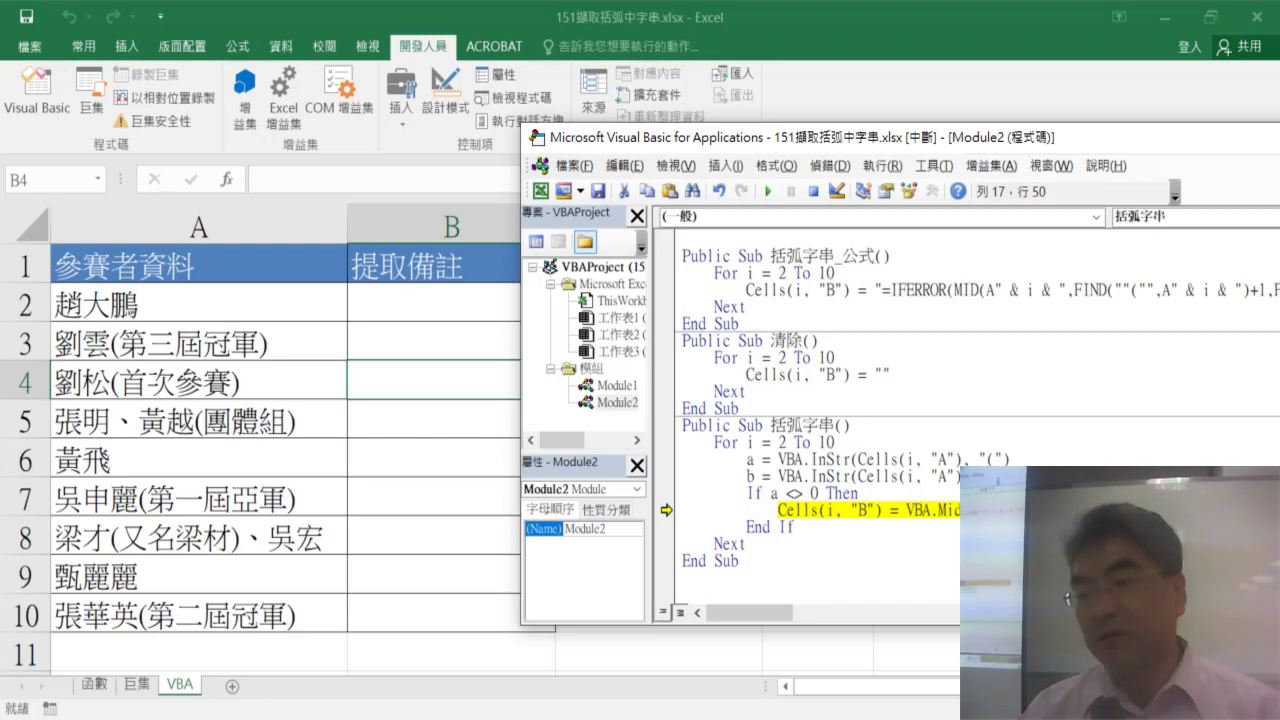
mouse_move(1062, 510)
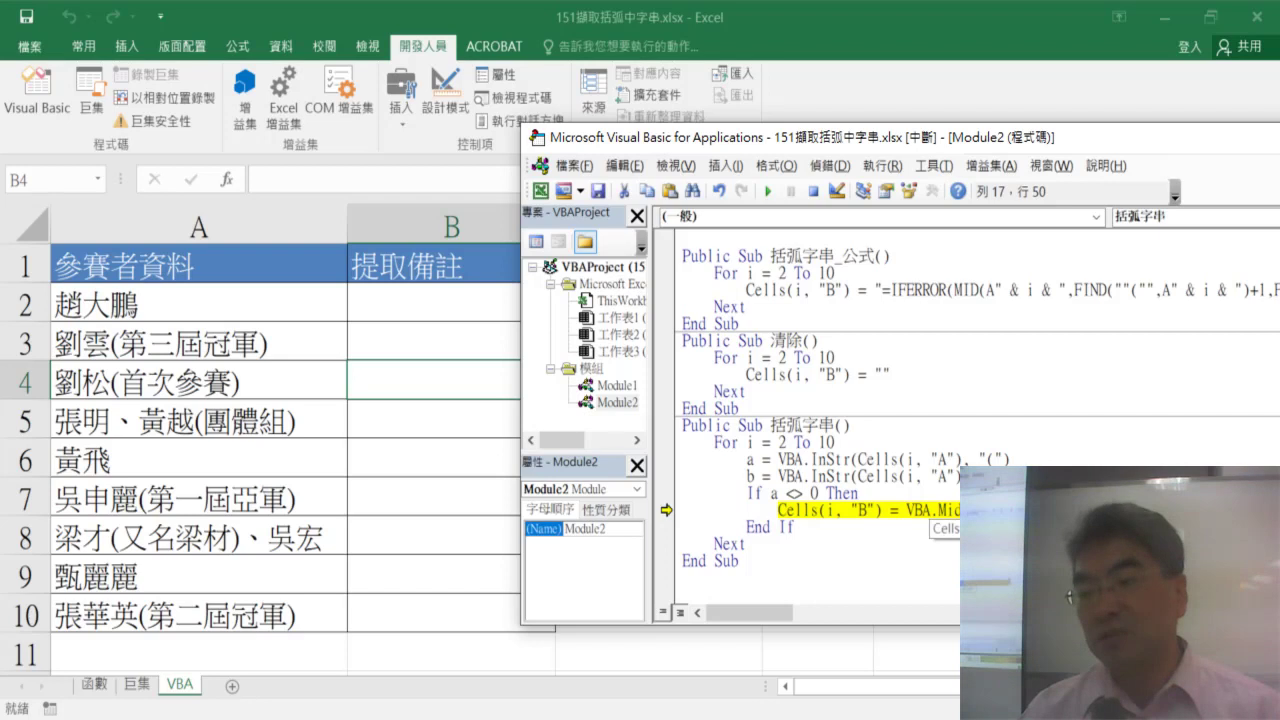
left_click_drag(888, 512, 819, 512)
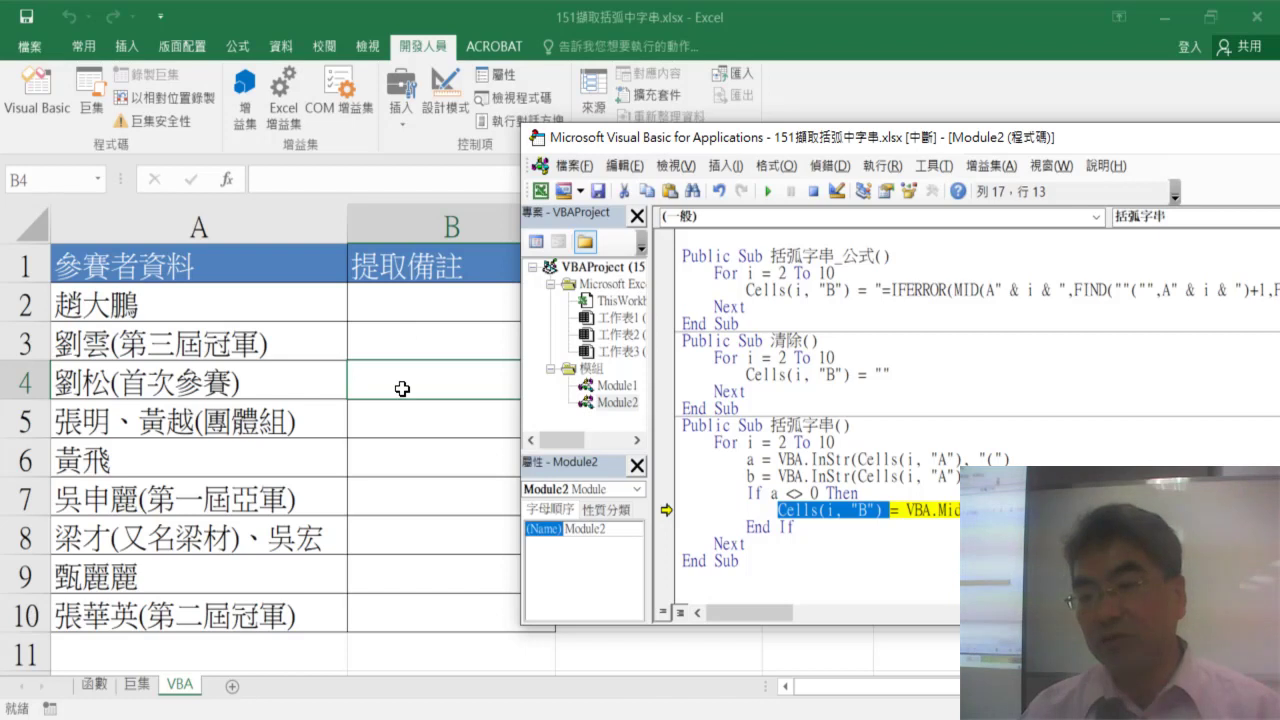
left_click(840, 510)
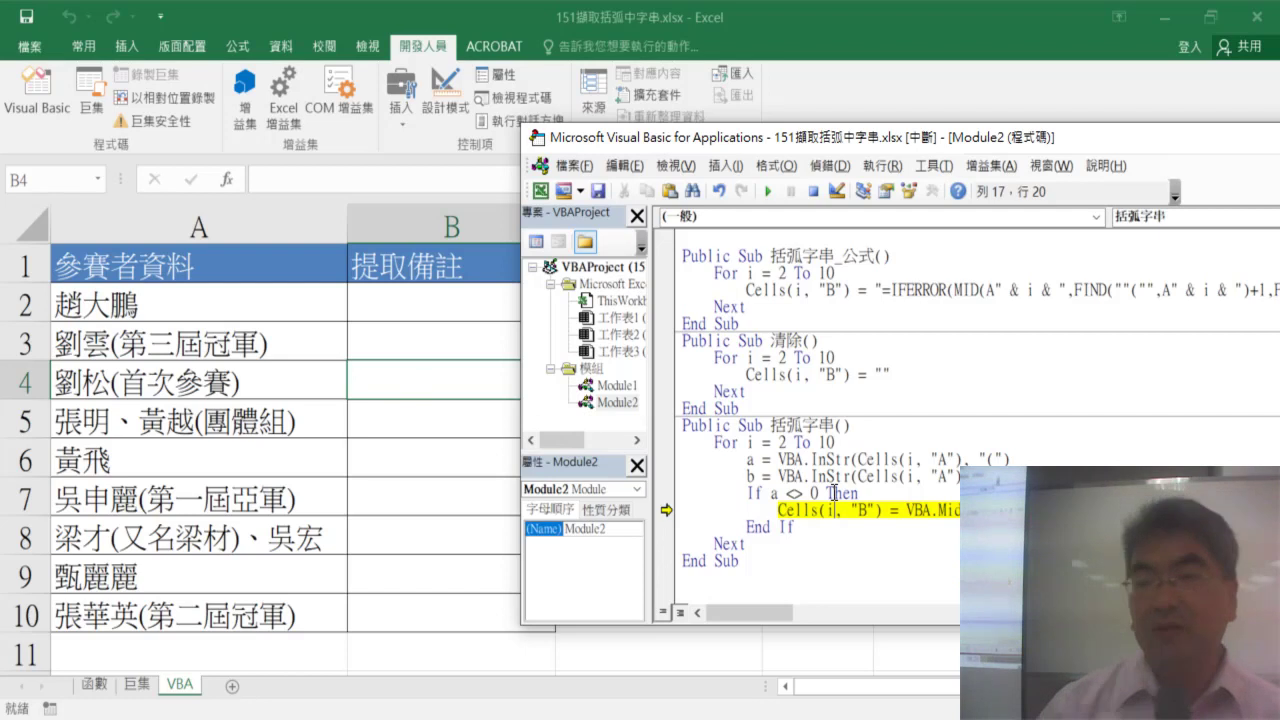
key("F8")
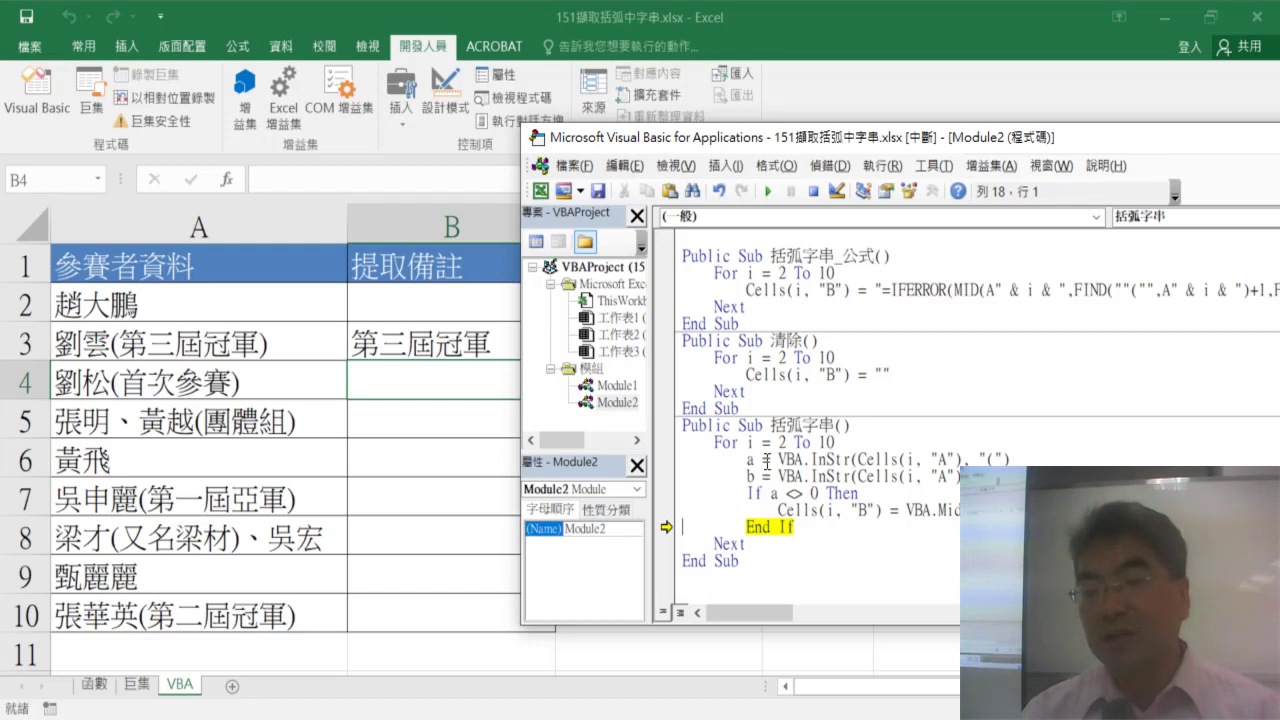
Step: Continue the macro to fill the remaining rows, run 清除 to empty column B, and select all Module2 code
mouse_move(750, 459)
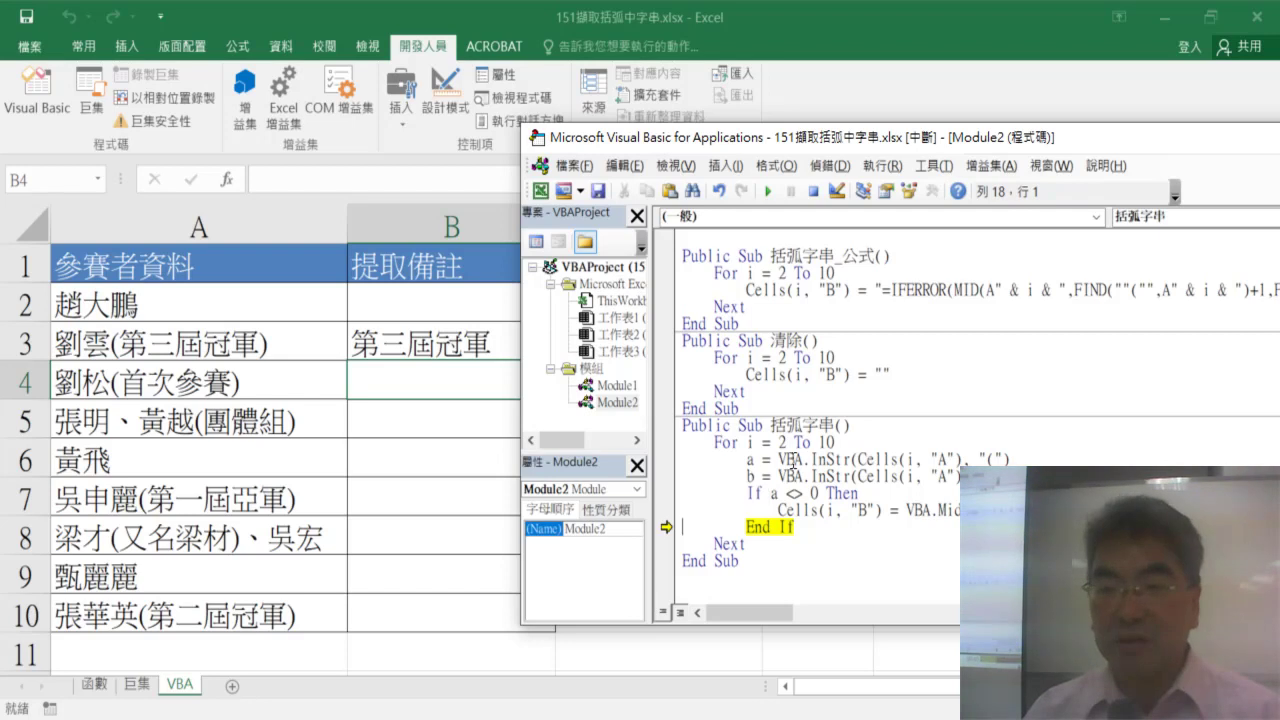
left_click(771, 190)
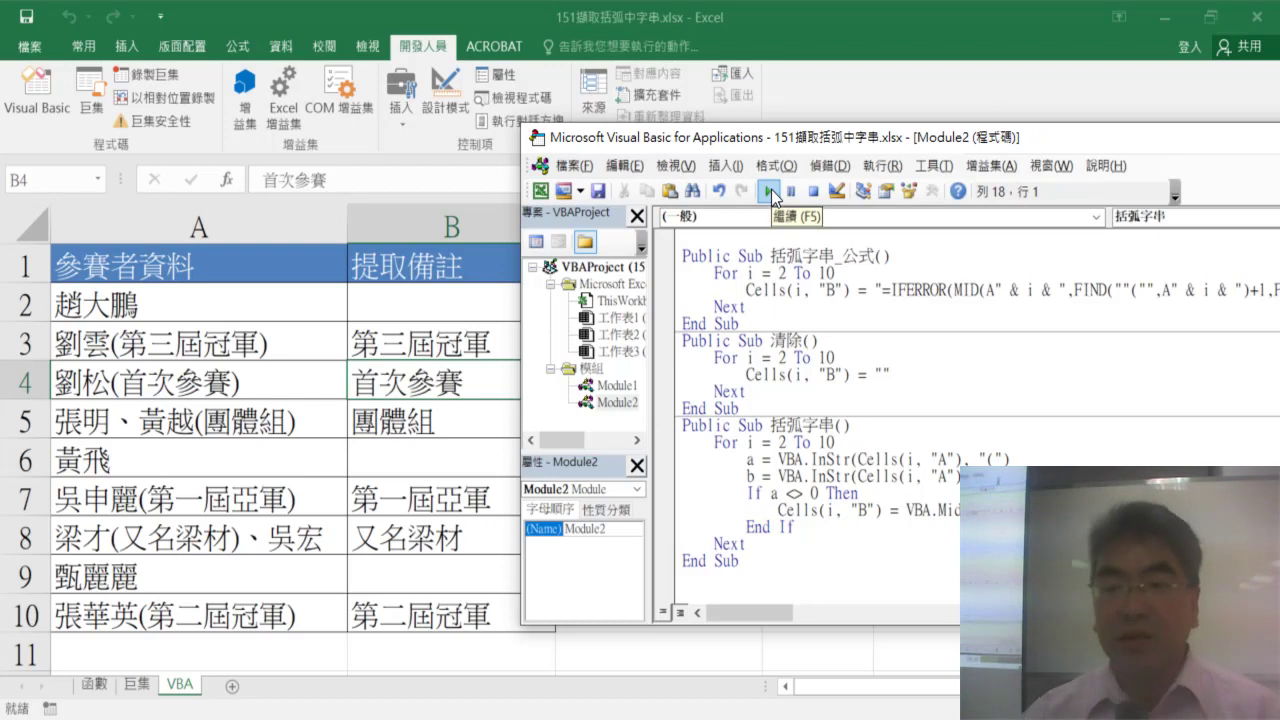
left_click(816, 374)
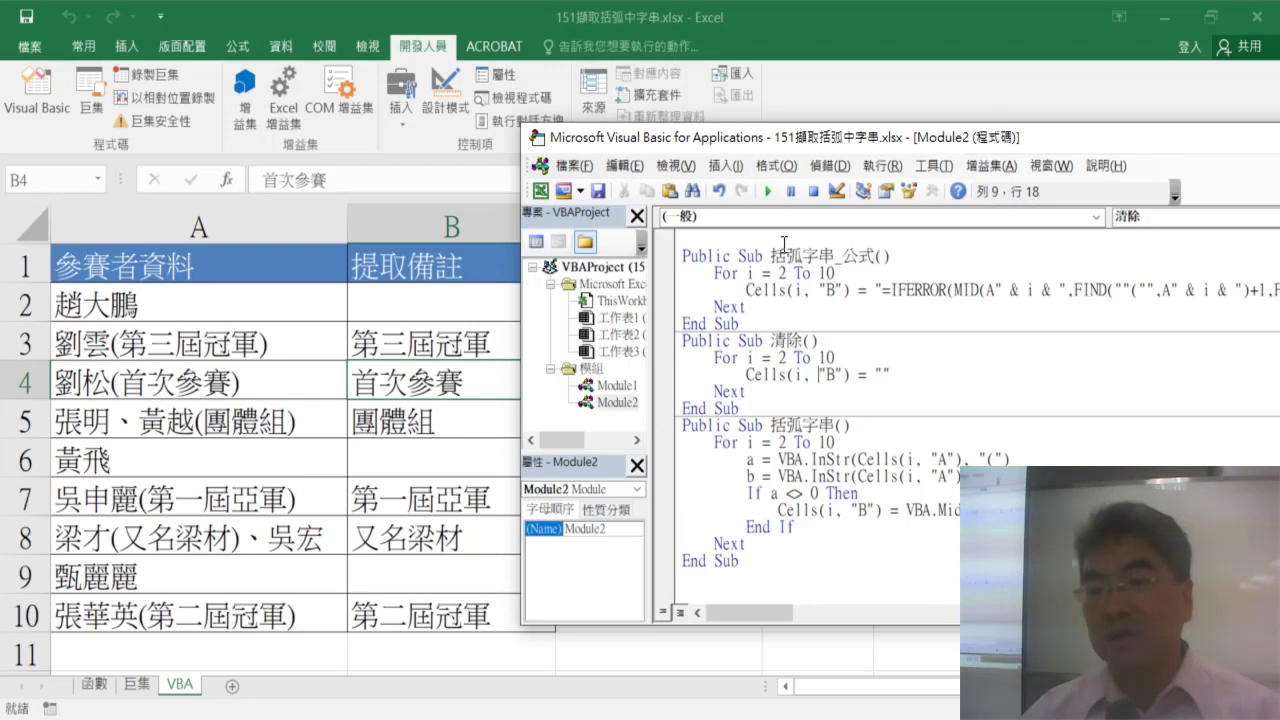
left_click(767, 191)
mouse_move(740, 561)
left_mouse_down()
mouse_move(719, 145)
mouse_move(290, 175)
left_mouse_up()
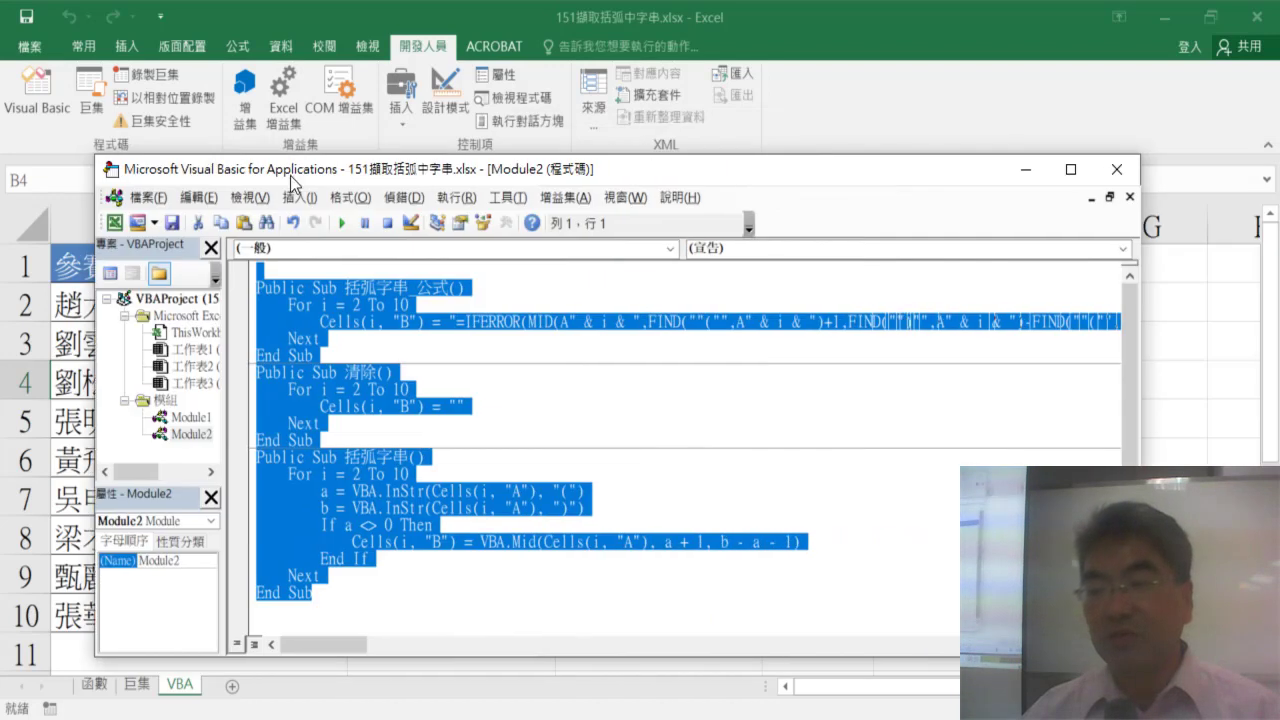
Step: Bring the worksheet forward, run the formula version of the extraction, then clear column B
left_click_drag(1275, 410, 647, 410)
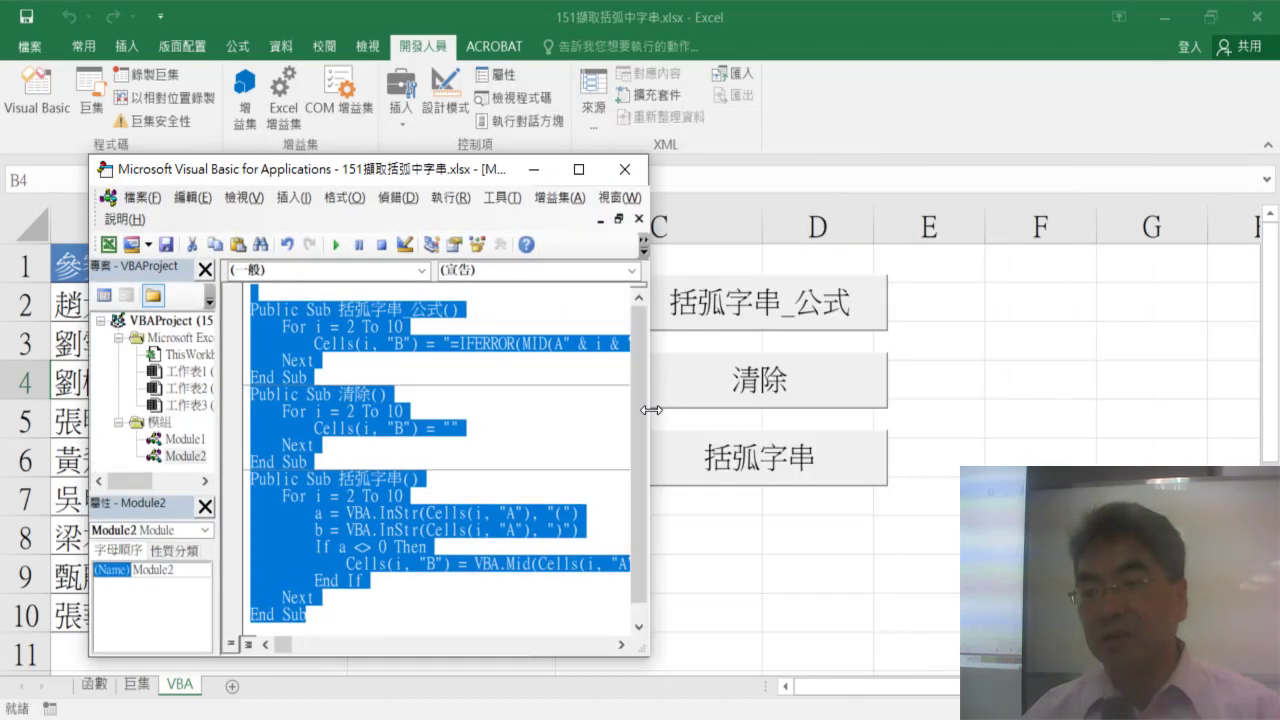
left_click(1040, 535)
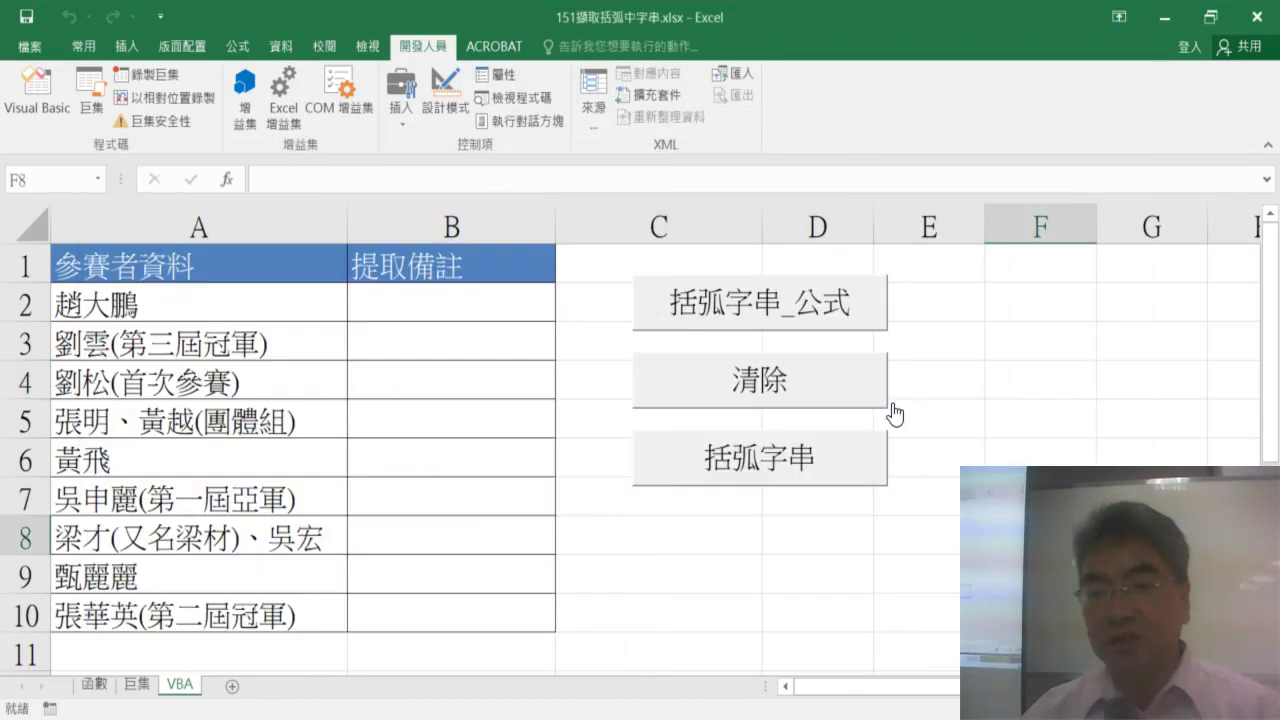
left_click(787, 320)
left_click(676, 388)
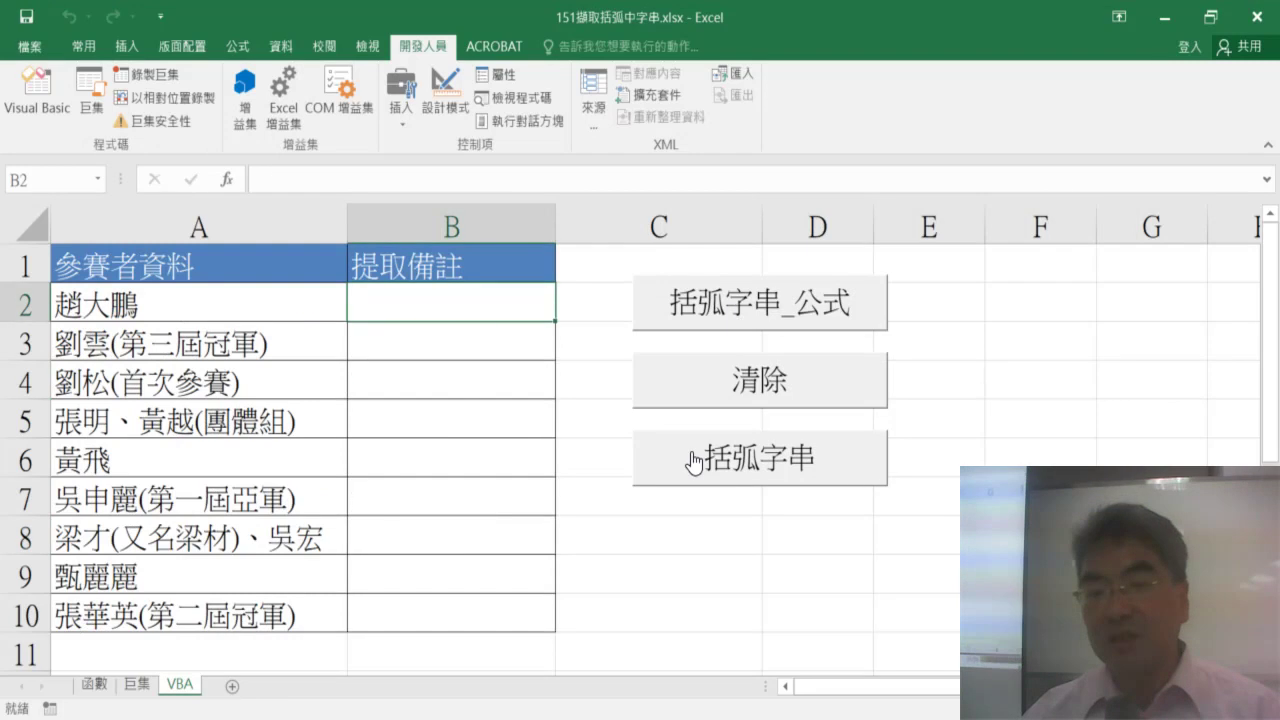
Step: Run the 括弧字串 macro to refill column B with the bracketed text, then check B3
left_click(694, 462)
left_click(460, 342)
key("Up")
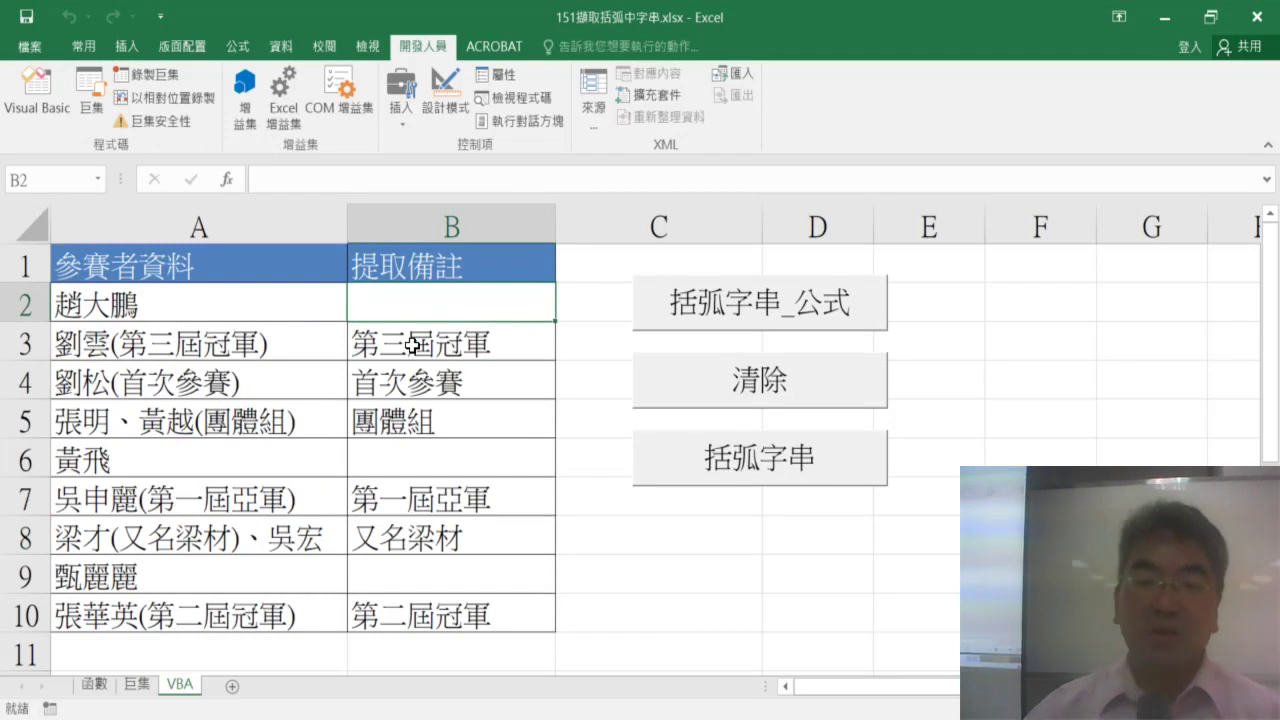